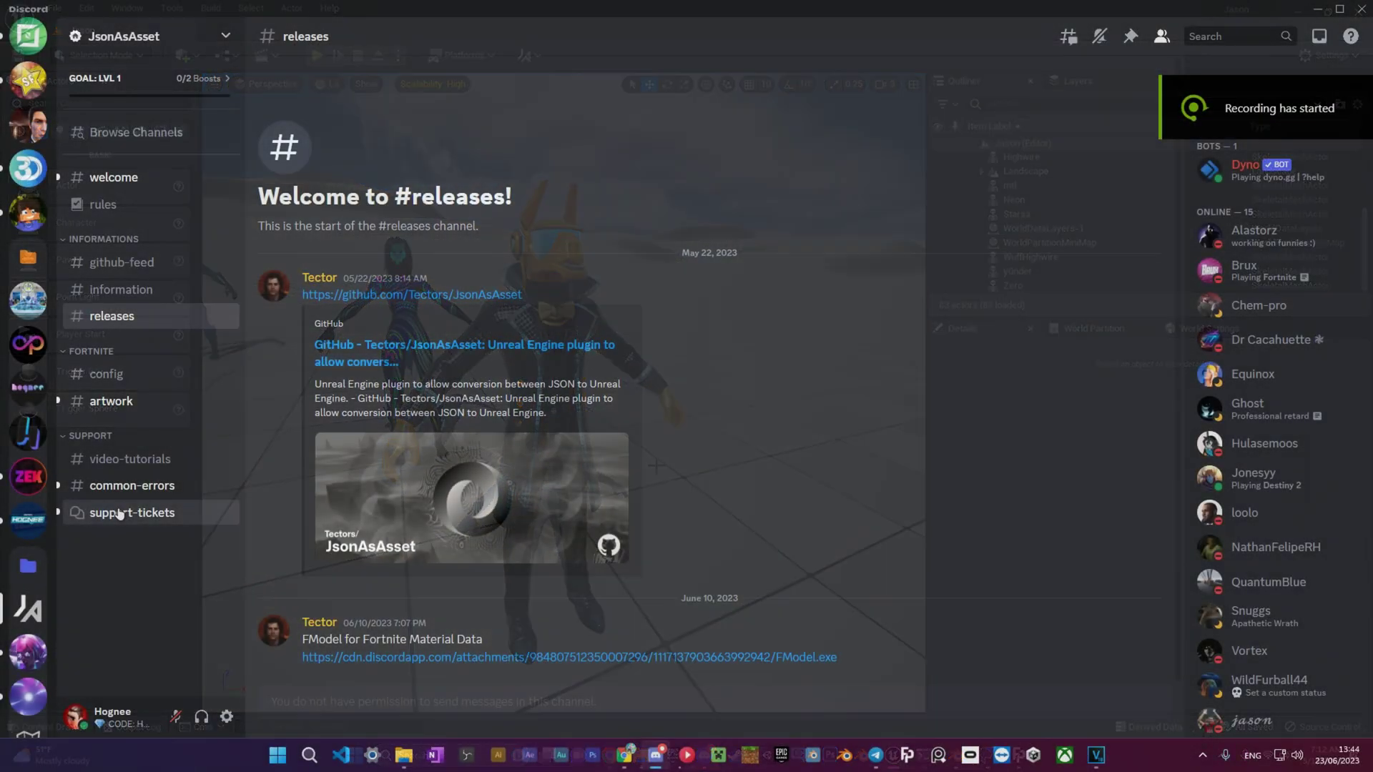
- Start a new help-tickets forum post titled 'fsdfsfsfsd' with the message 'sdfsdffsfsd'
left_click(133, 512)
left_click(352, 99)
key("super+space")
key("super+space")
type("fsdfsfsfsd")
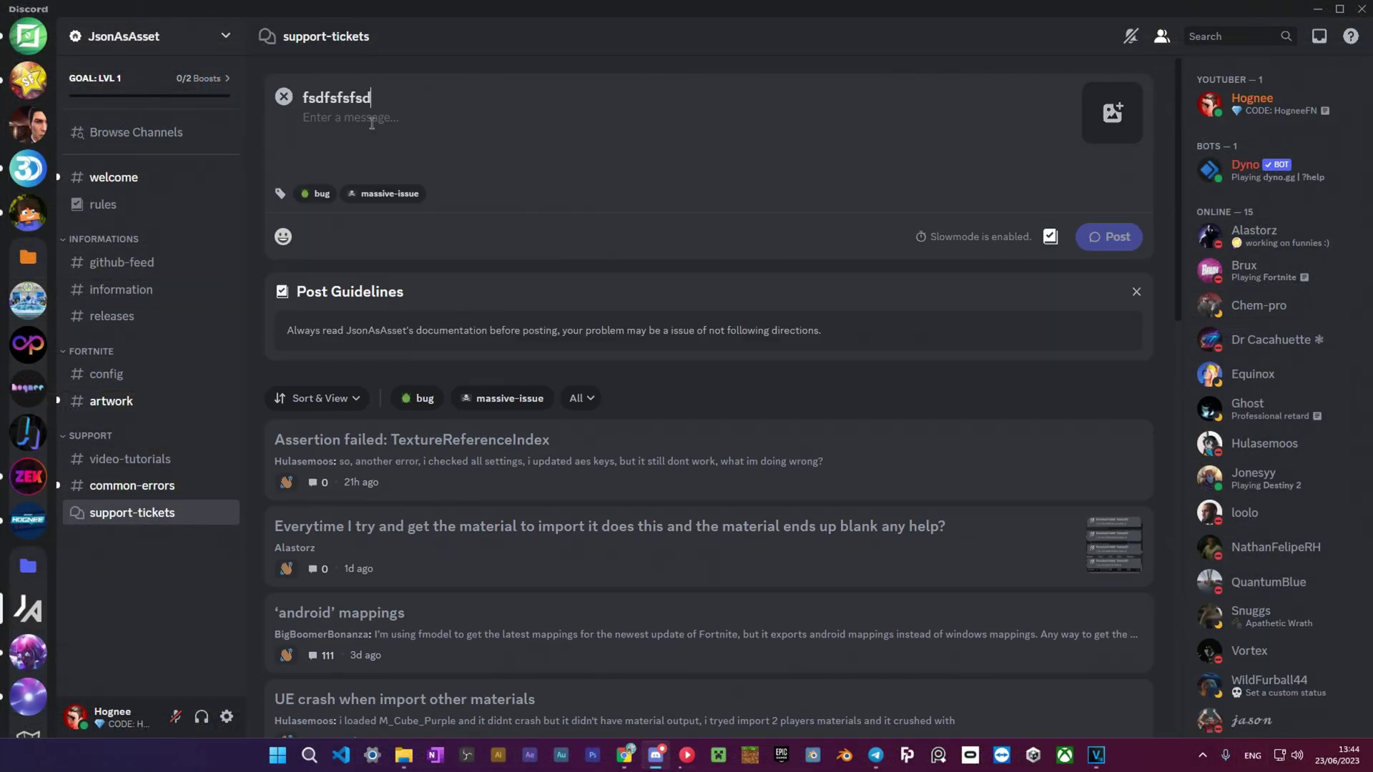
key("Tab")
type("sdfsdffsfsd")
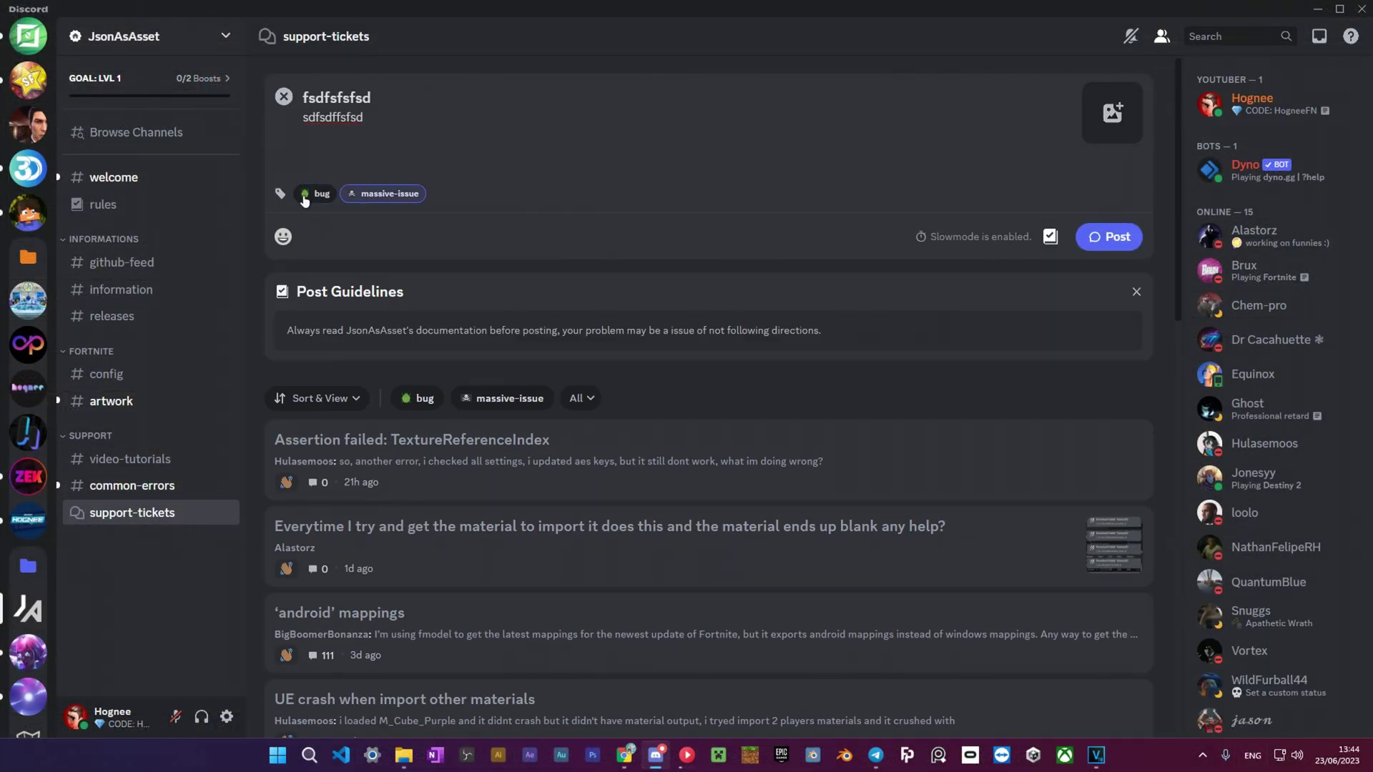
- Add the JsonAsAsset server emoji and the eyes emoji to the message
left_click(284, 236)
left_click(754, 303)
left_click(283, 237)
left_click(905, 371)
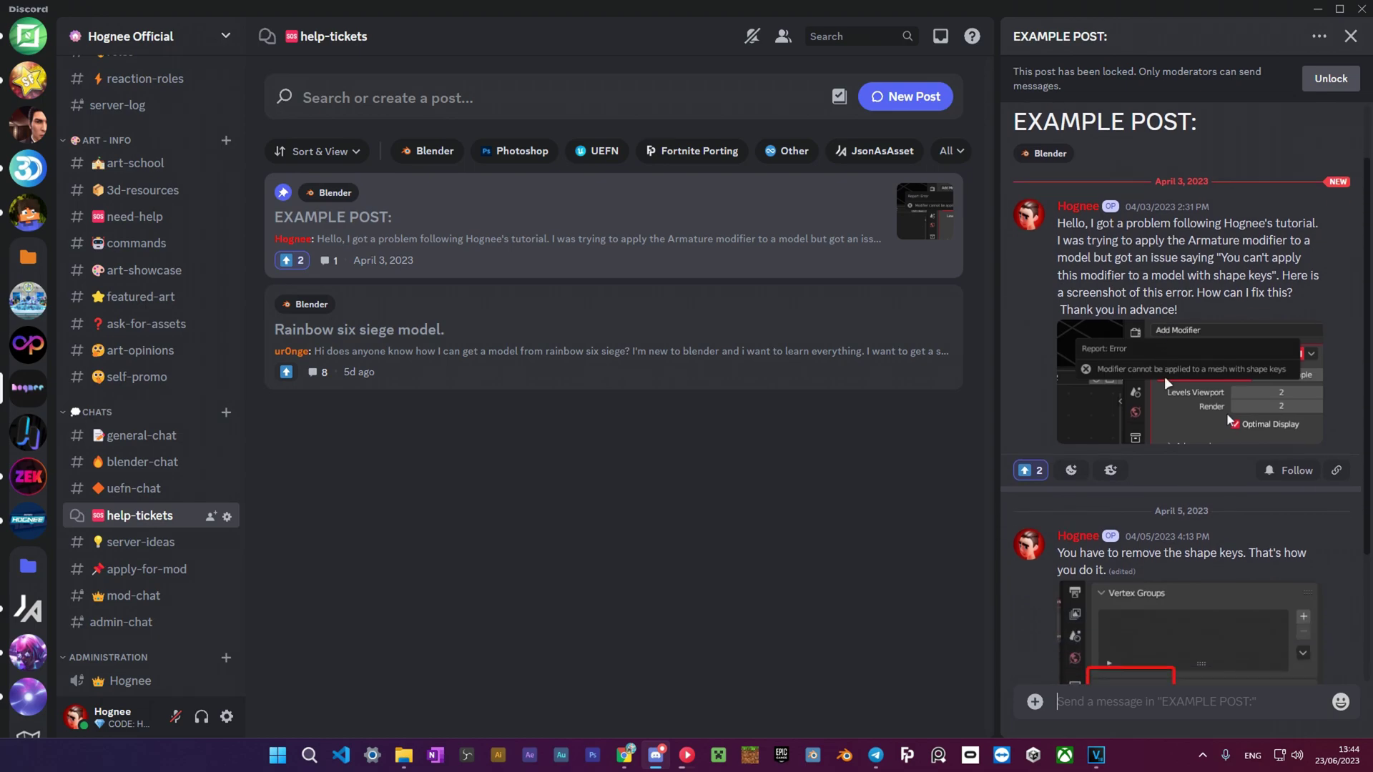
scroll(1167, 384, "down", 3)
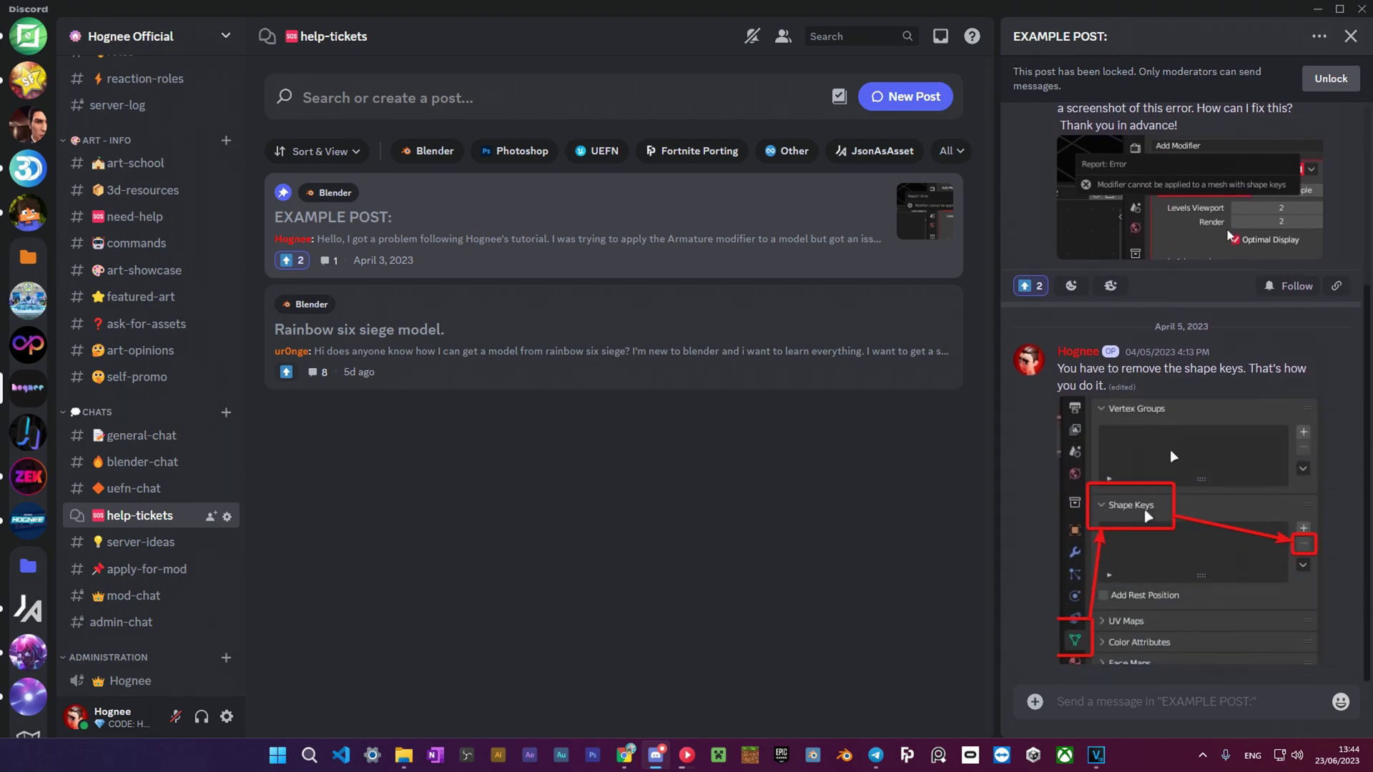
scroll(1079, 302, "up", 4)
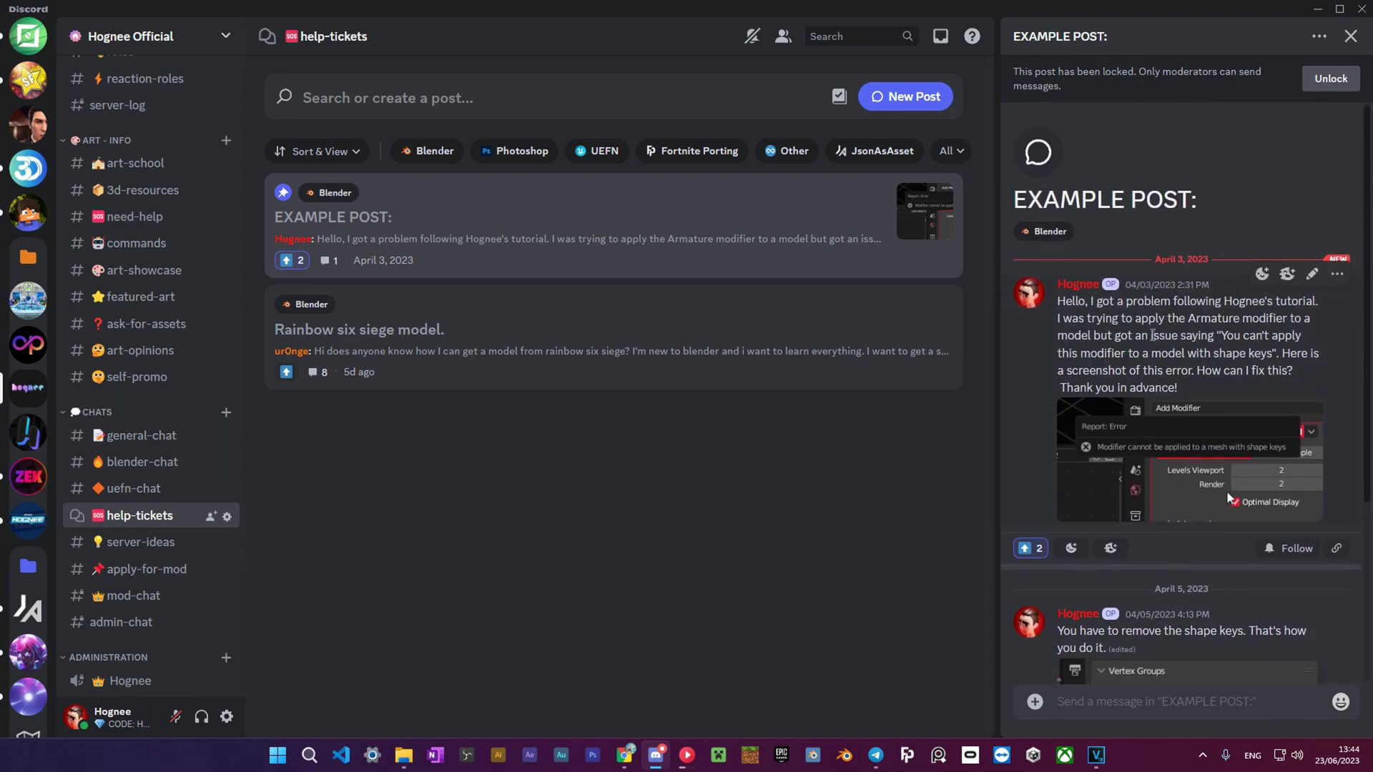
- Start a fresh post draft with message 'sdfs' and tag it JsonAsAsset
left_click(455, 110)
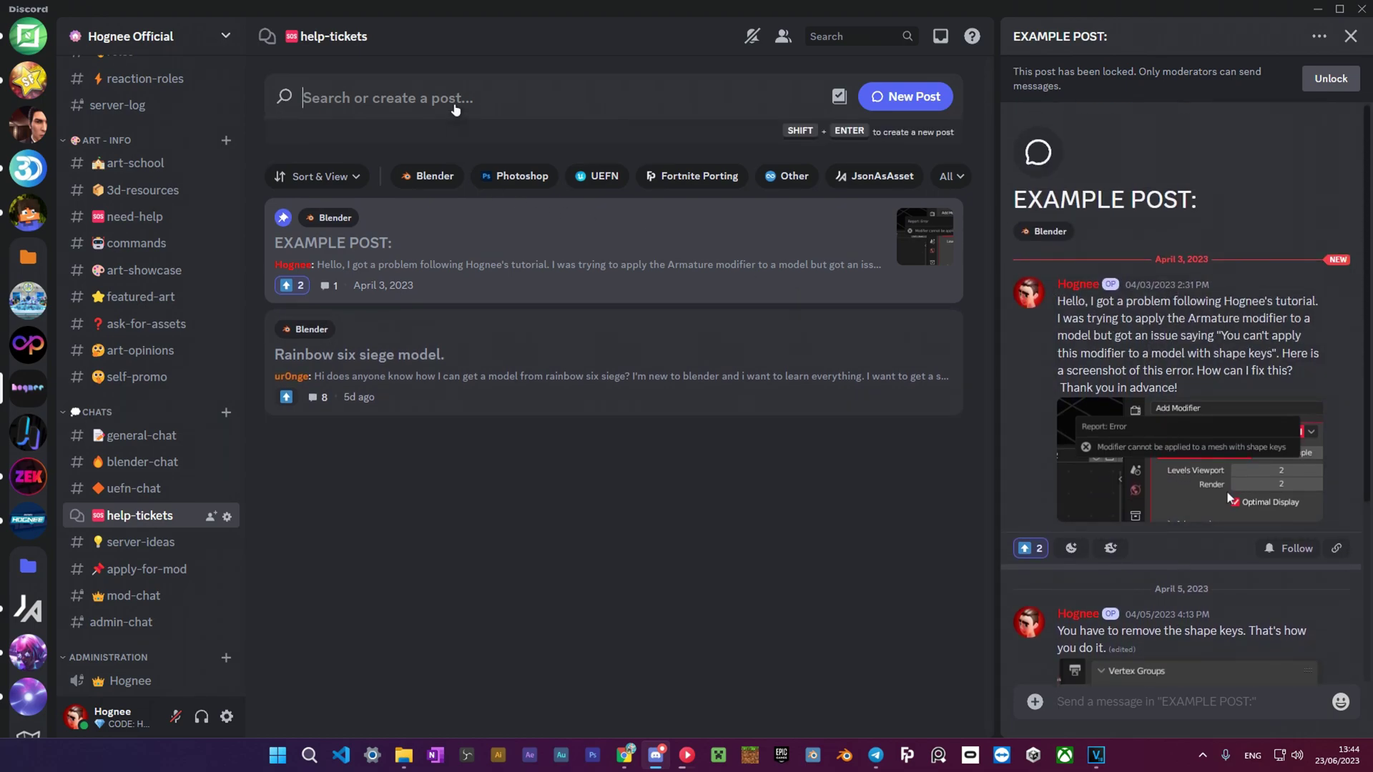
key("shift+Return")
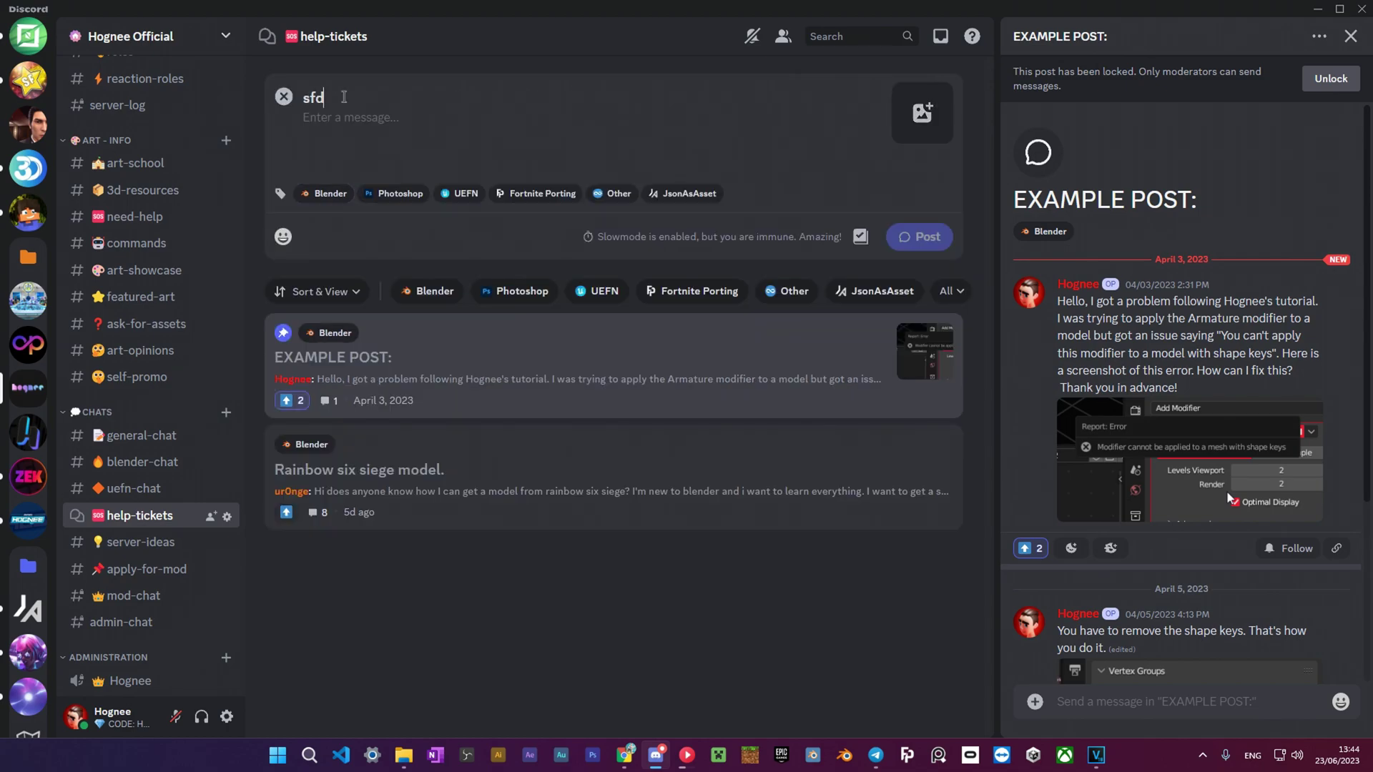
key("Return")
type("sdfsdfsfsd")
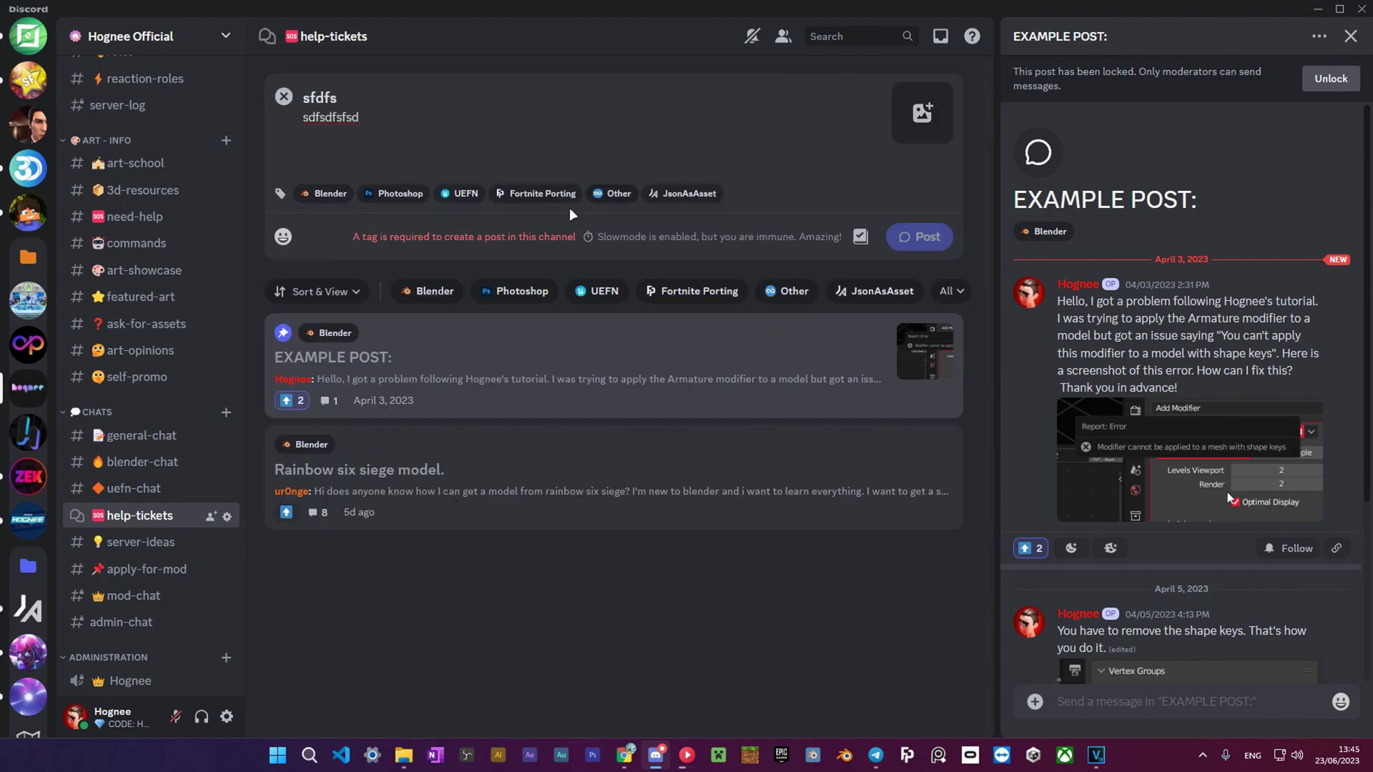
left_click(685, 195)
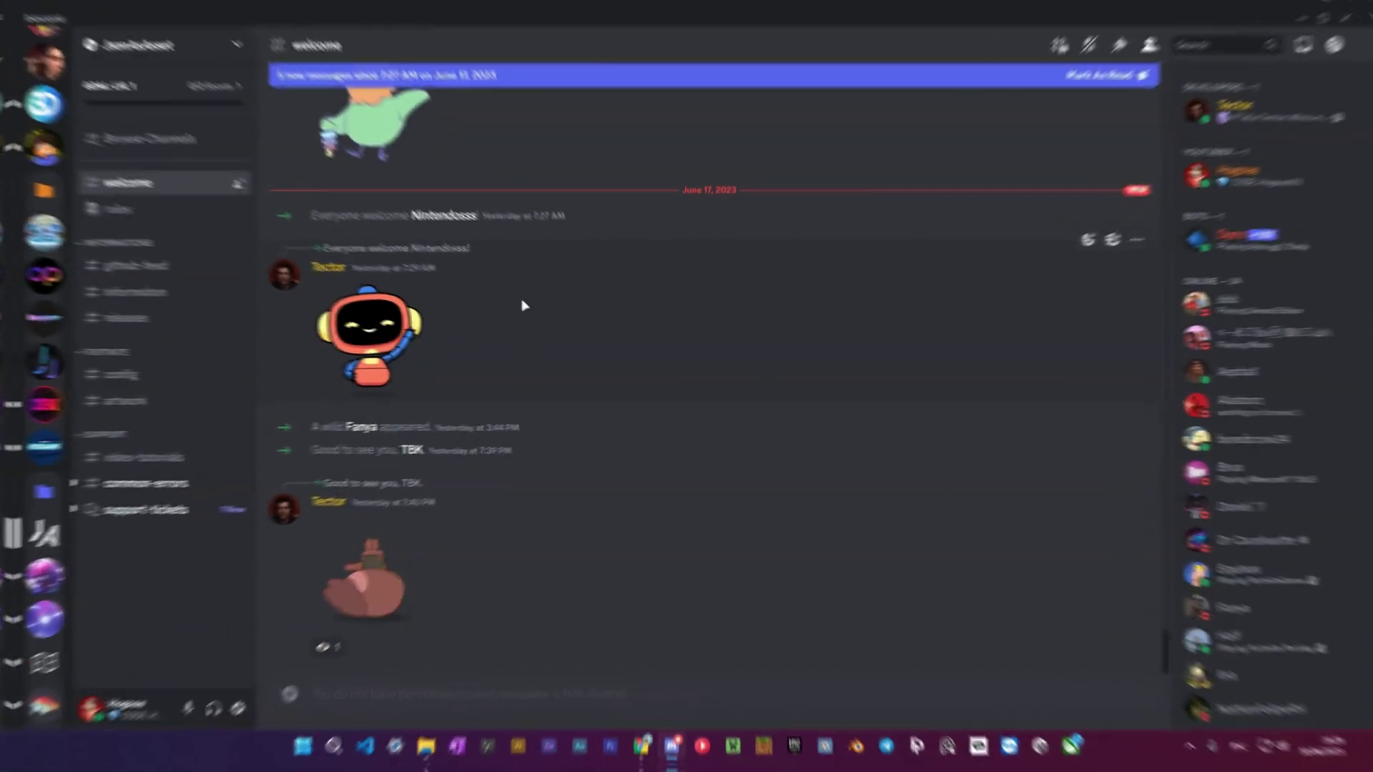
- Download the FModel.exe attachment from the #releases channel, accepting the warning
left_click(122, 317)
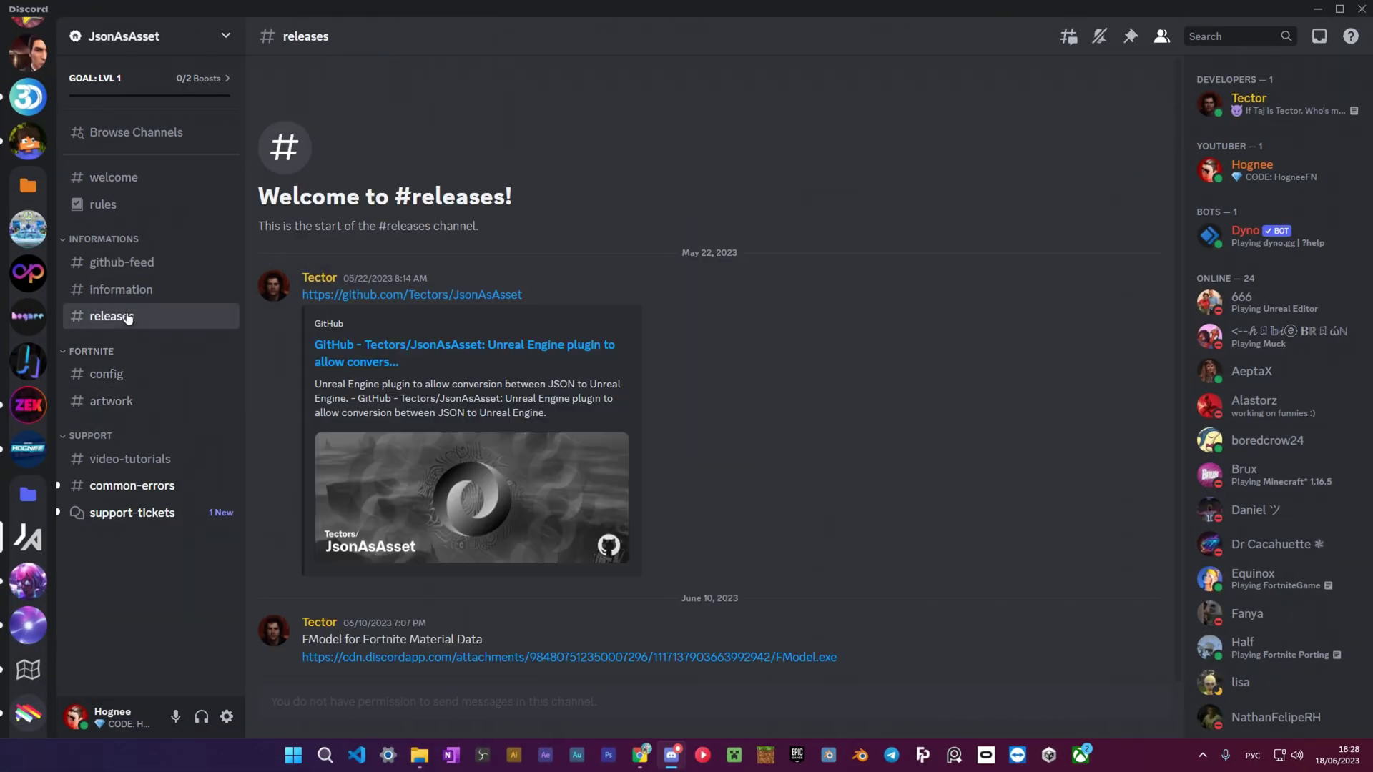
left_click(598, 656)
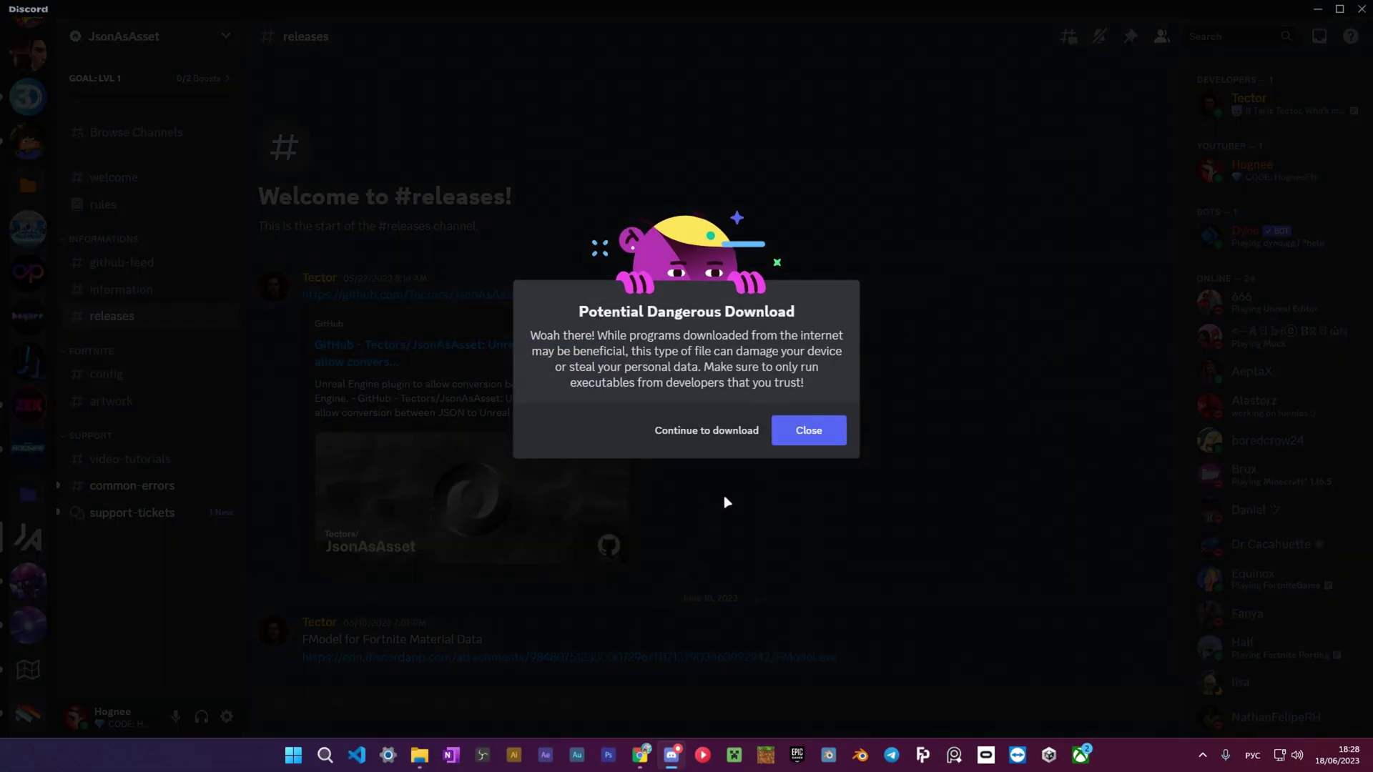
left_click(721, 430)
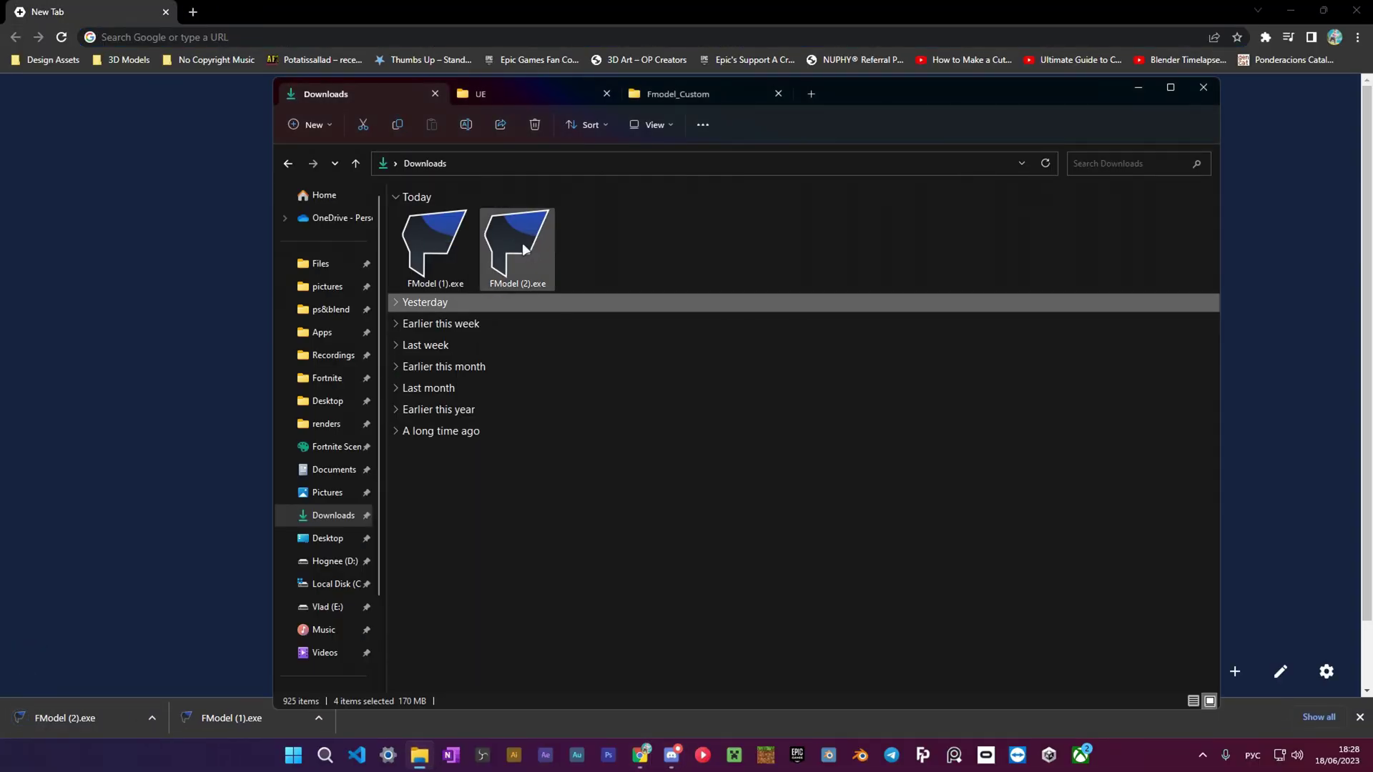
- Move FModel (2).exe into Fmodel_Custom, run it once past the security warning, and close it
left_click_drag(517, 247, 750, 271)
double_click(611, 216)
left_click(731, 500)
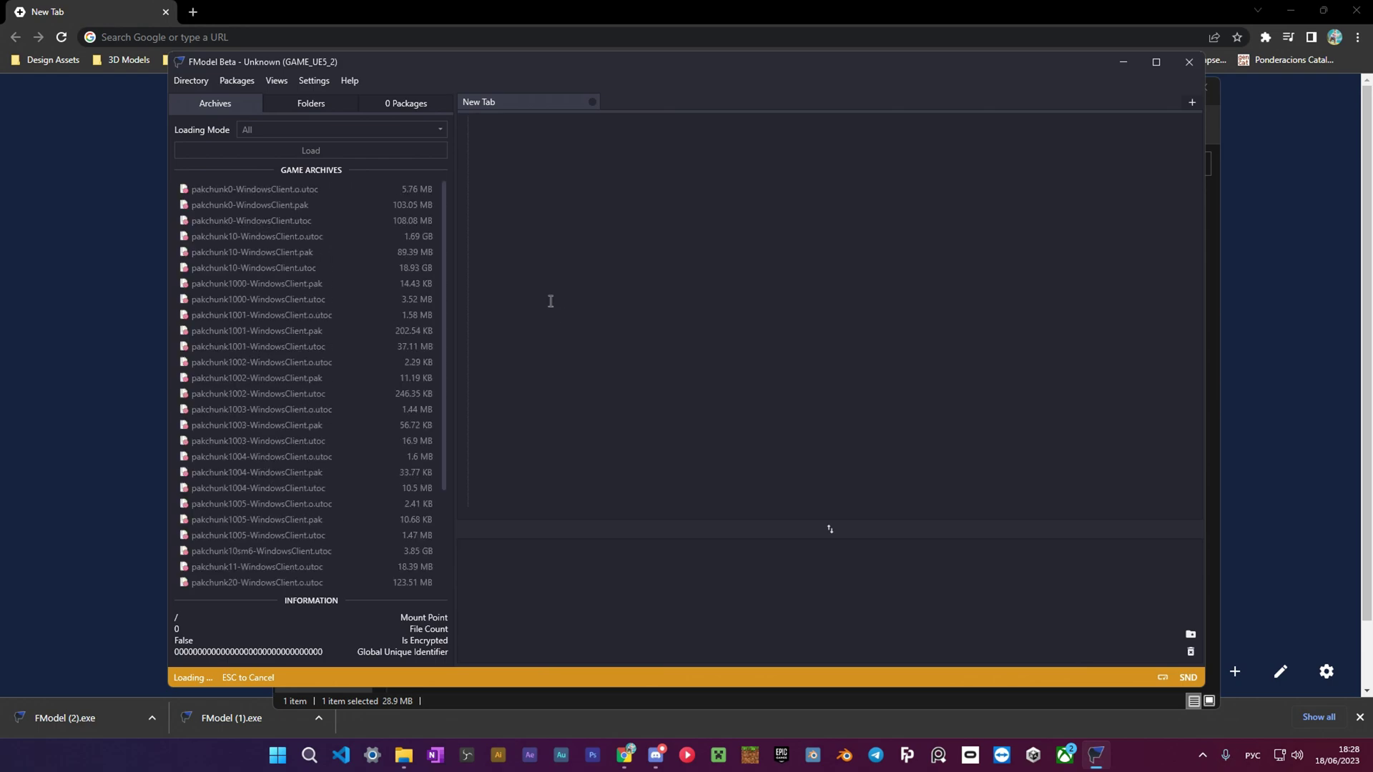
left_click(1189, 61)
left_click(1139, 86)
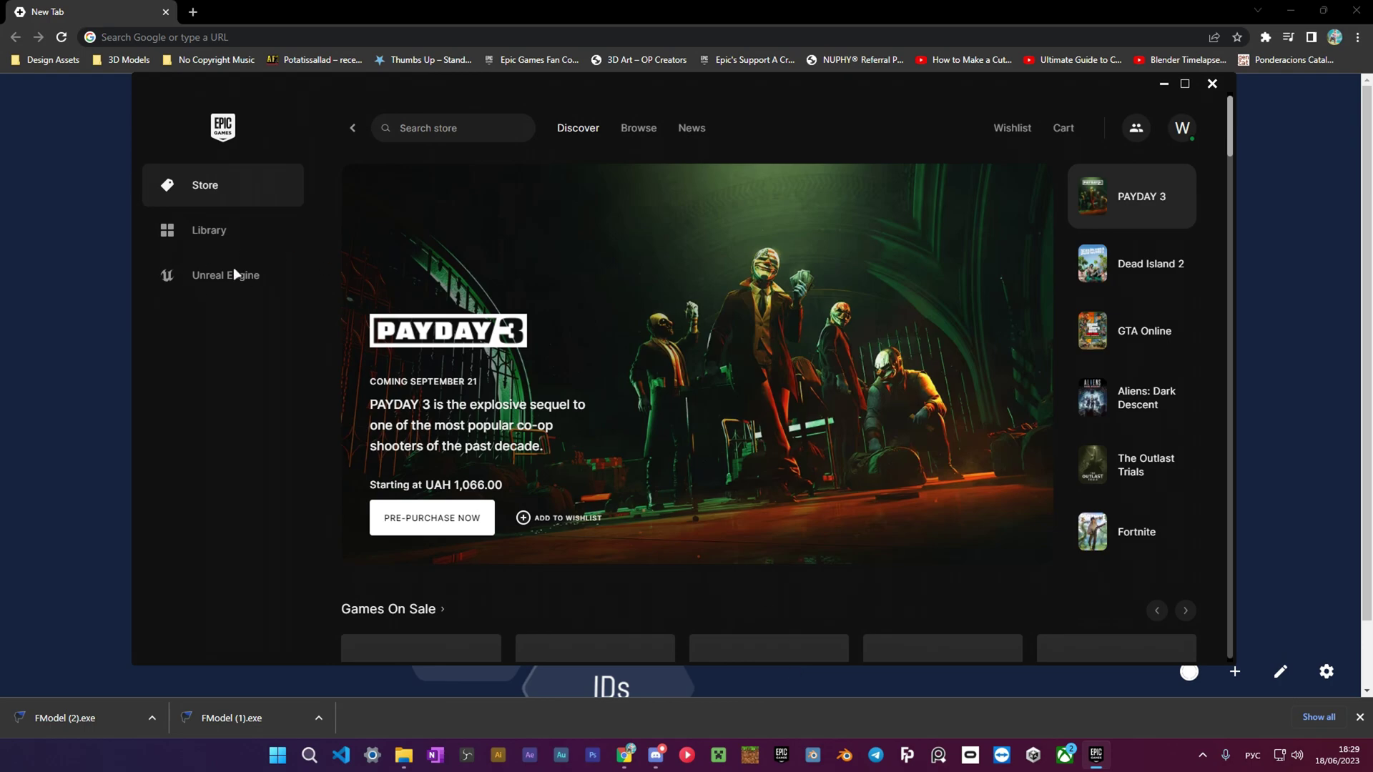
- Create a blank Unreal Engine game project named JAA_Tutorial from the launcher
left_click(226, 275)
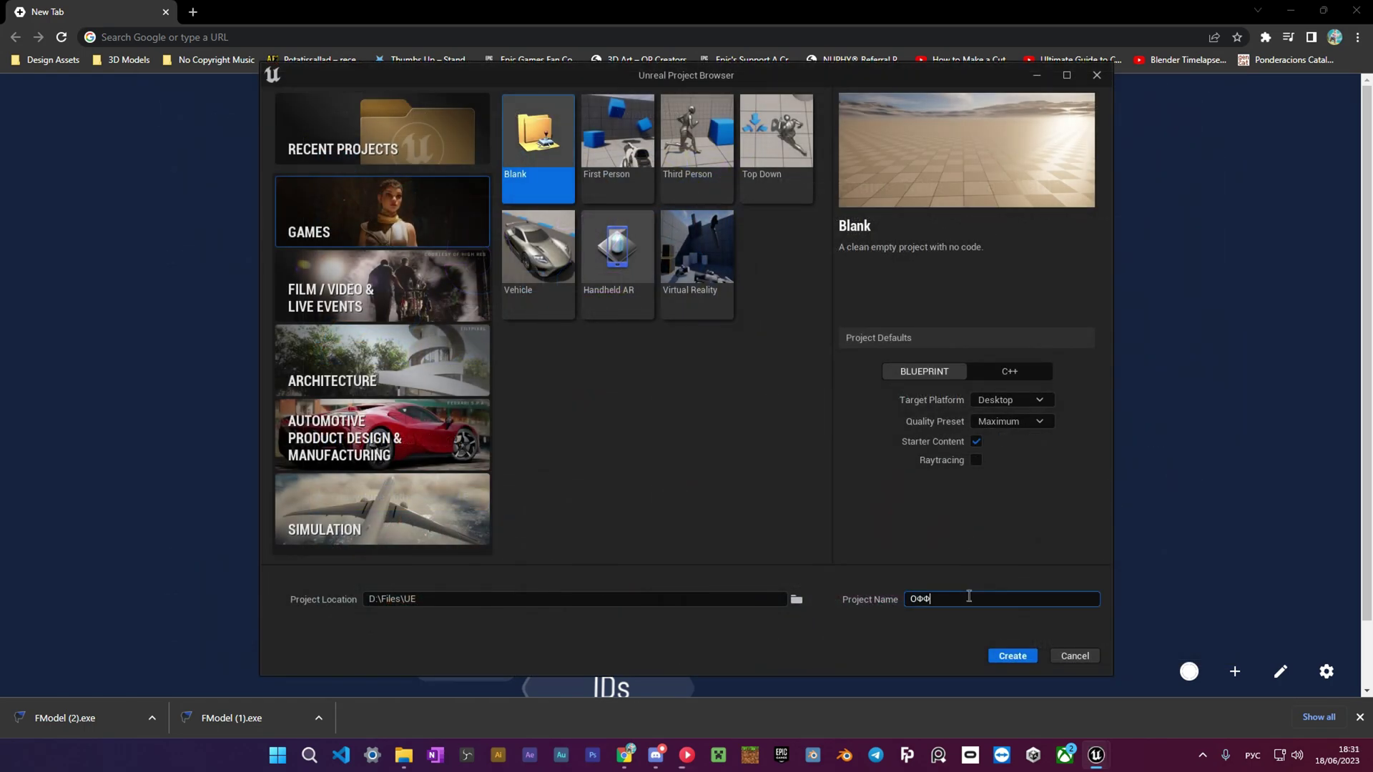
key("BackSpace")
key("BackSpace")
key("BackSpace")
key("super+space")
type("J")
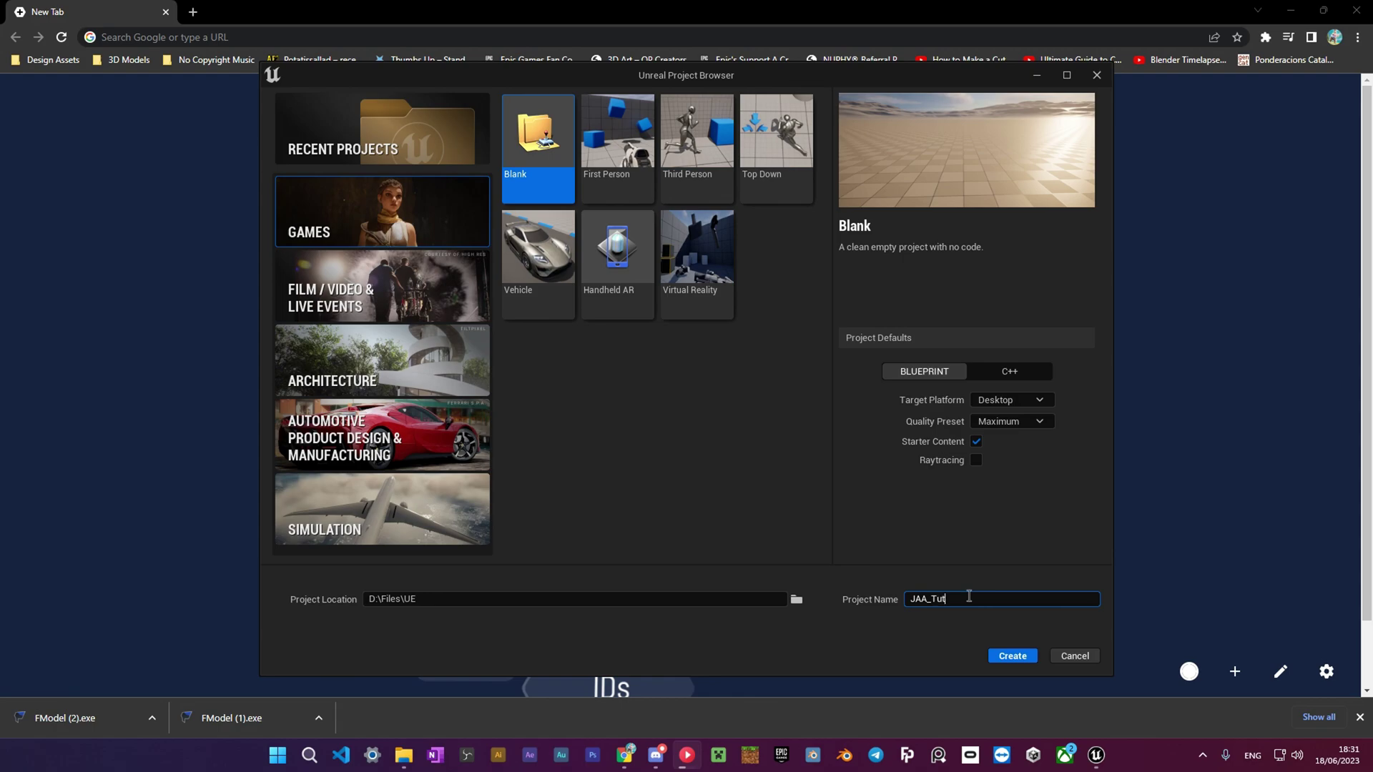
left_click(1012, 656)
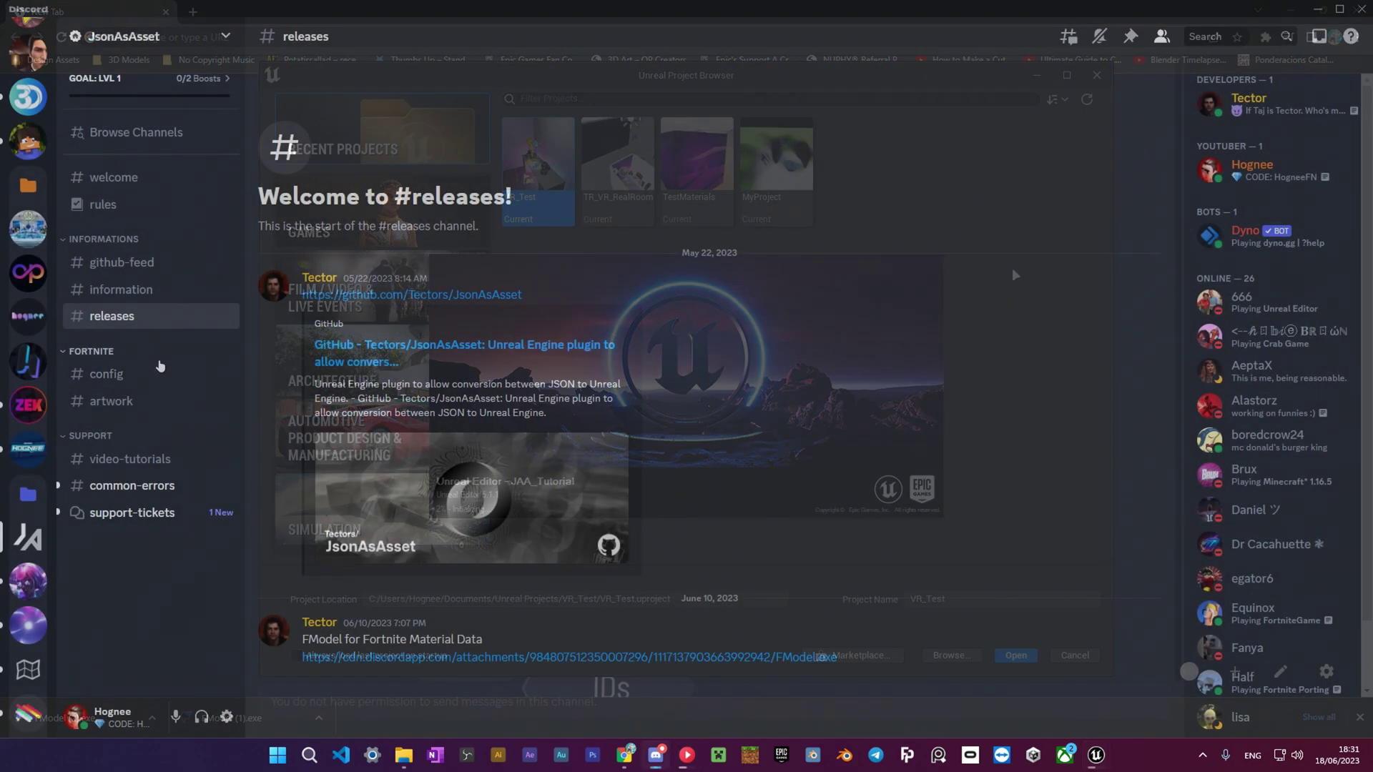
left_click(151, 372)
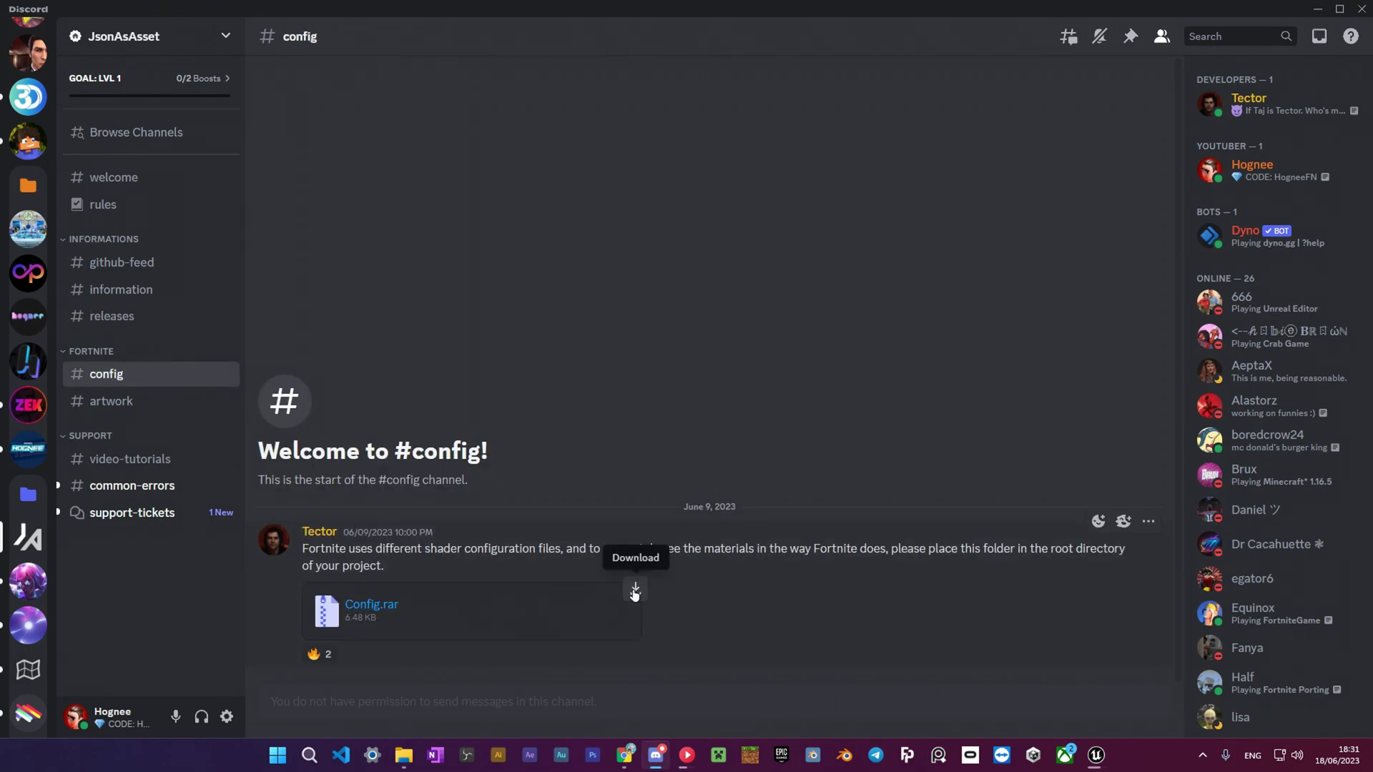
- Download Config.rar and copy its Config folder into the JAA_Tutorial root, replacing DefaultEngine.ini
left_click(634, 591)
left_click(720, 432)
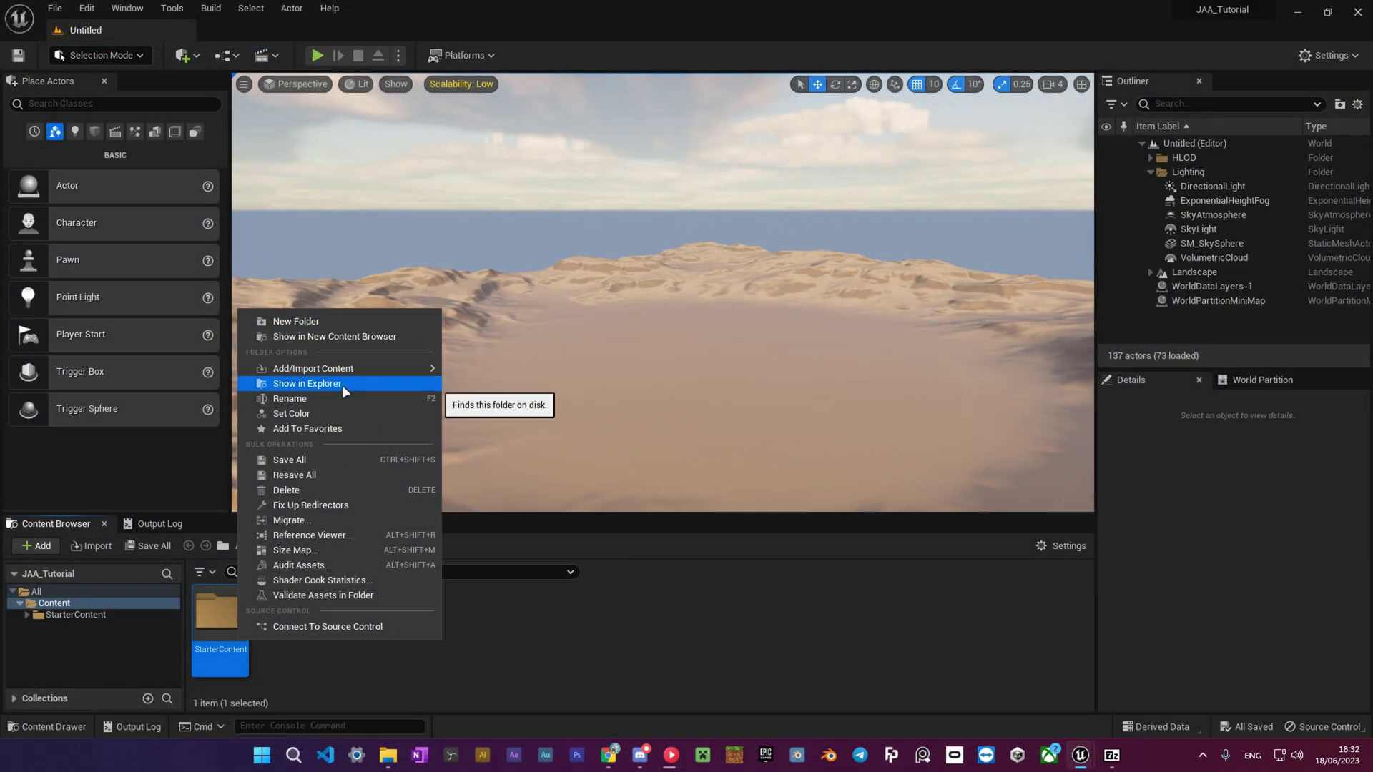
left_click(341, 384)
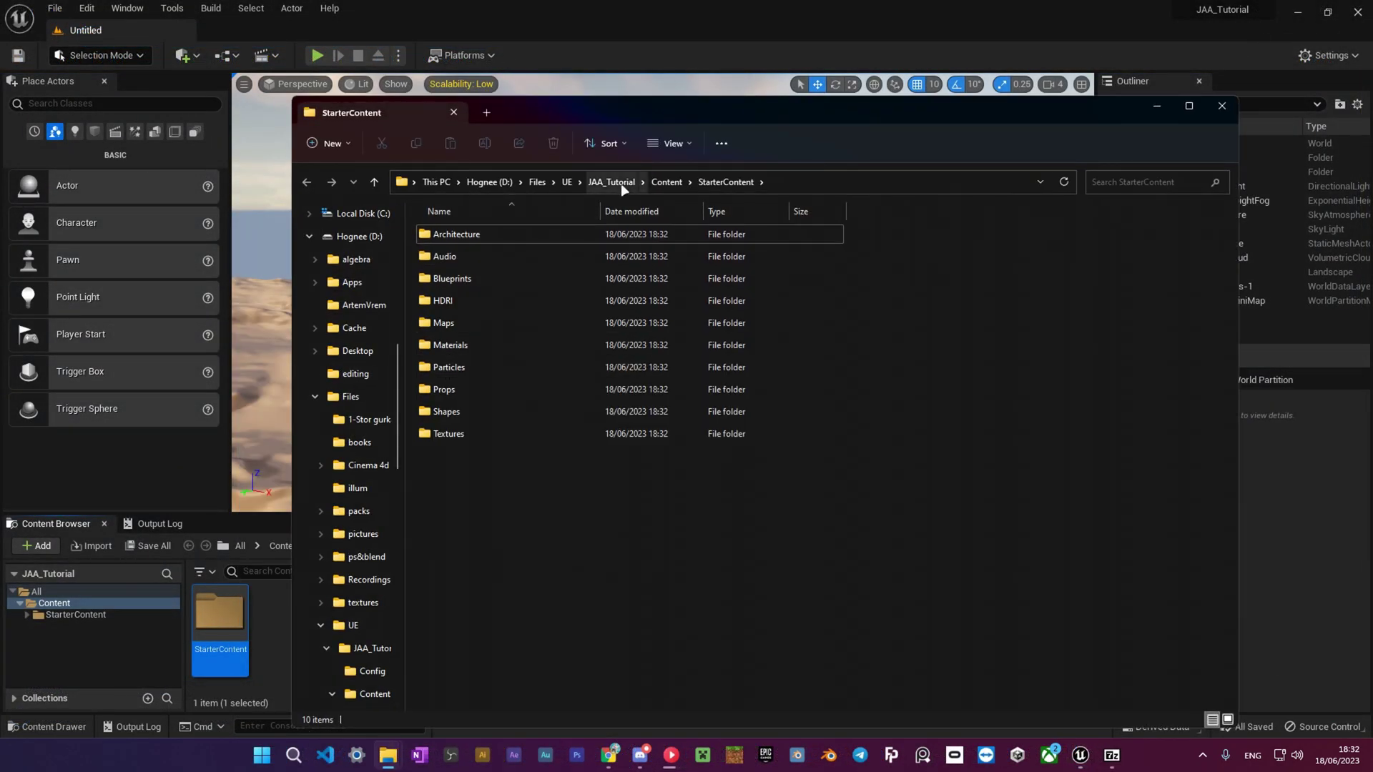
left_click(612, 182)
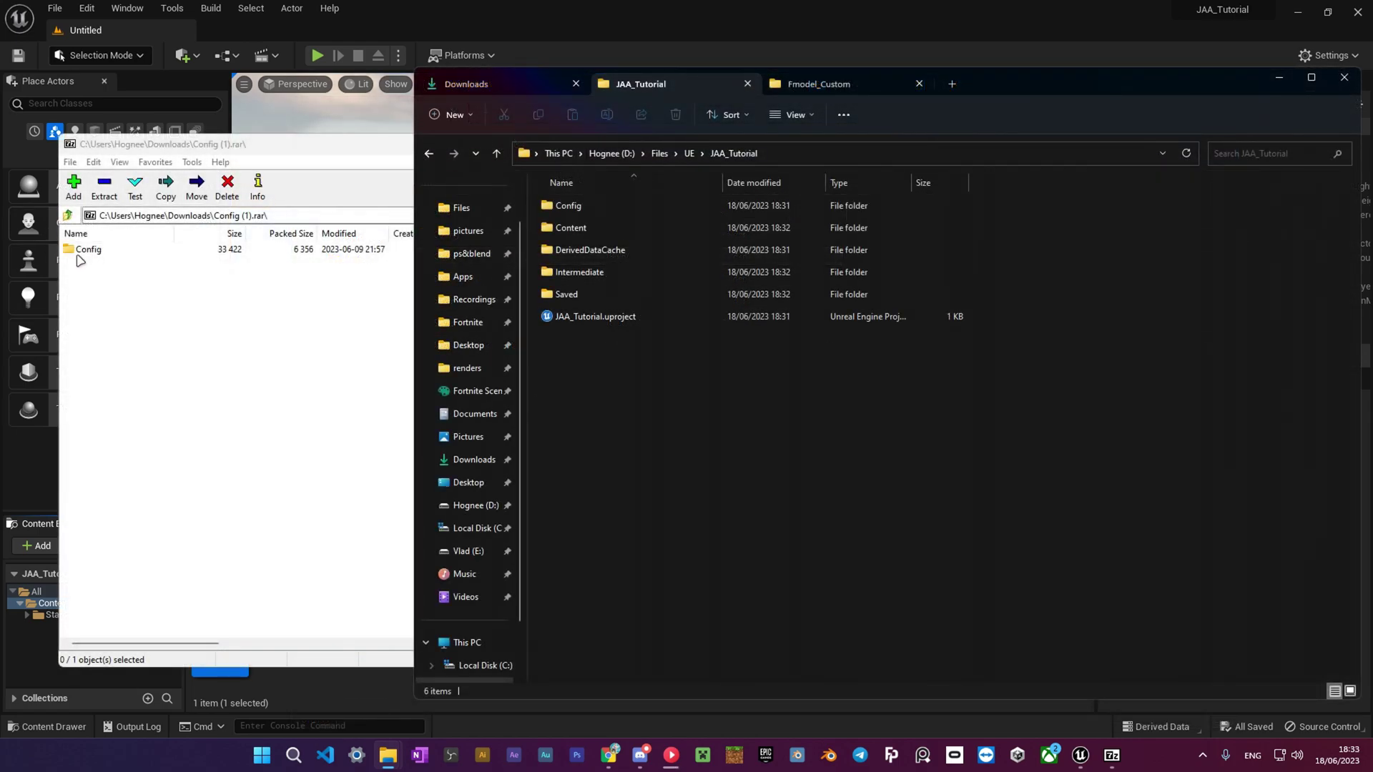
left_click_drag(80, 254, 291, 269)
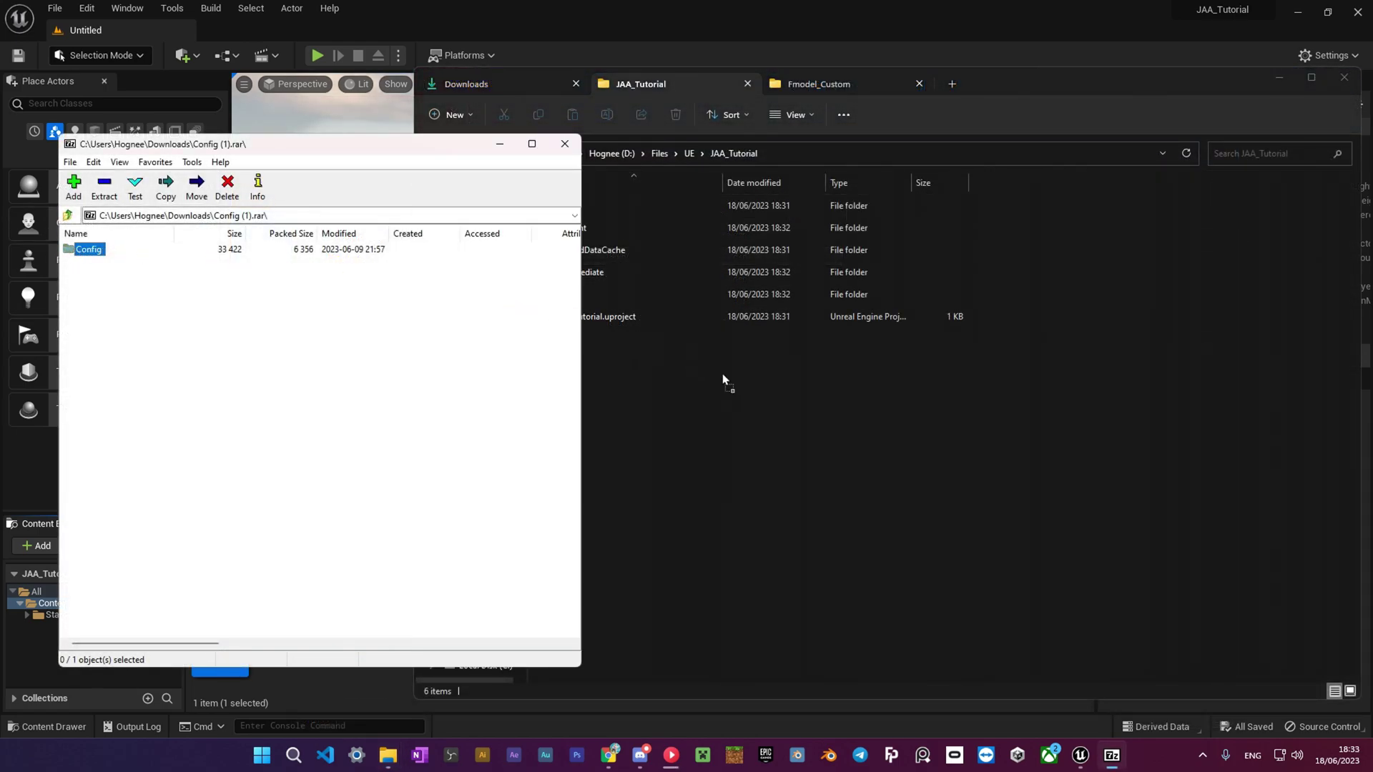
left_click_drag(722, 379, 723, 374)
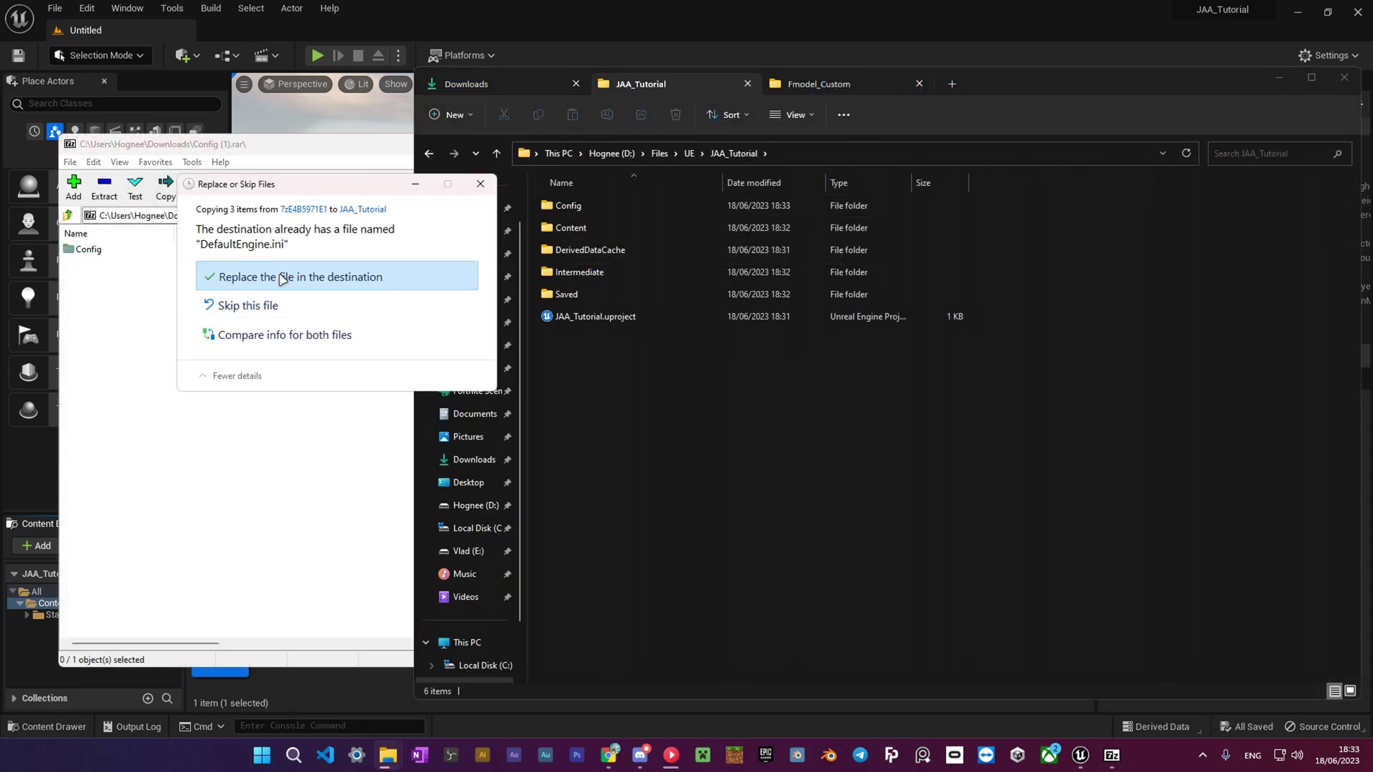
left_click(301, 277)
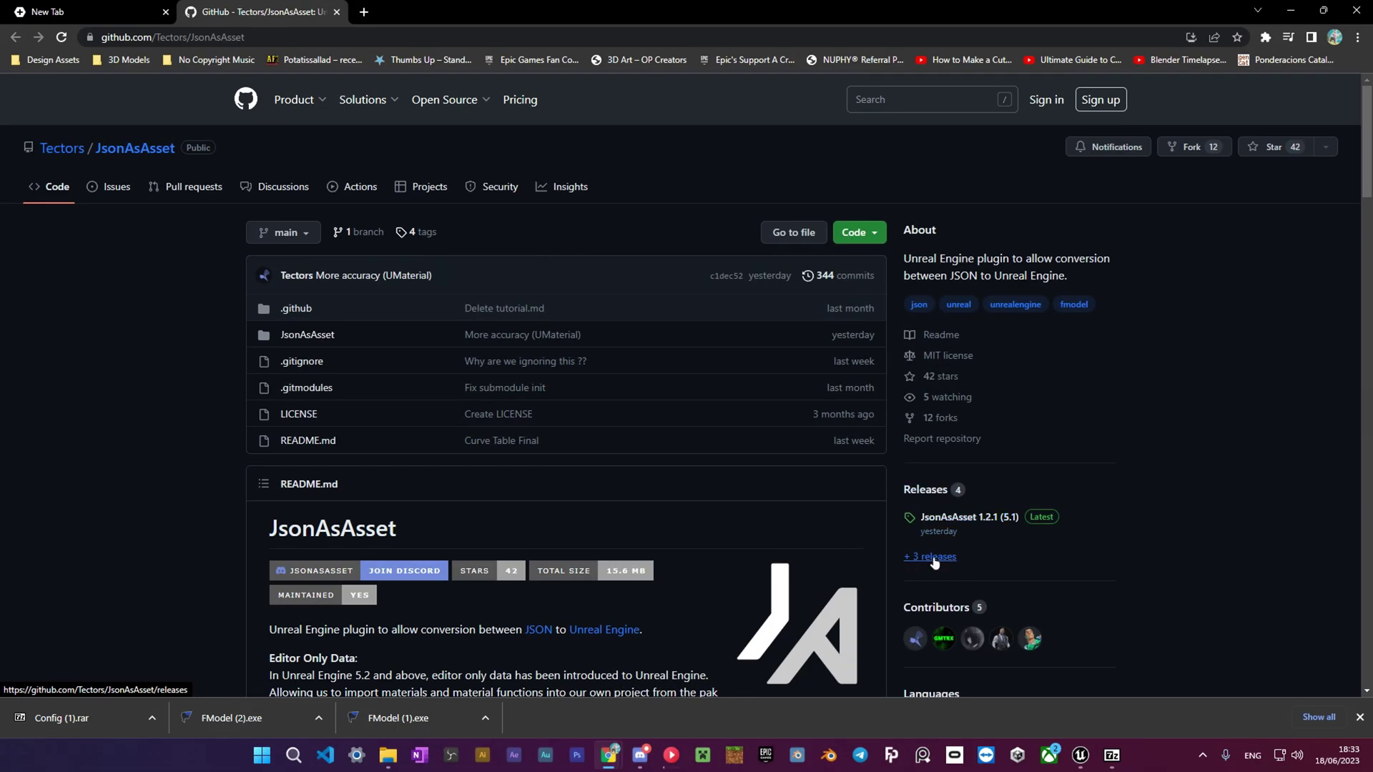
- Download and keep win64.rar from the JsonAsAsset 1.2.1 (5.1) release, then open it
left_click(982, 517)
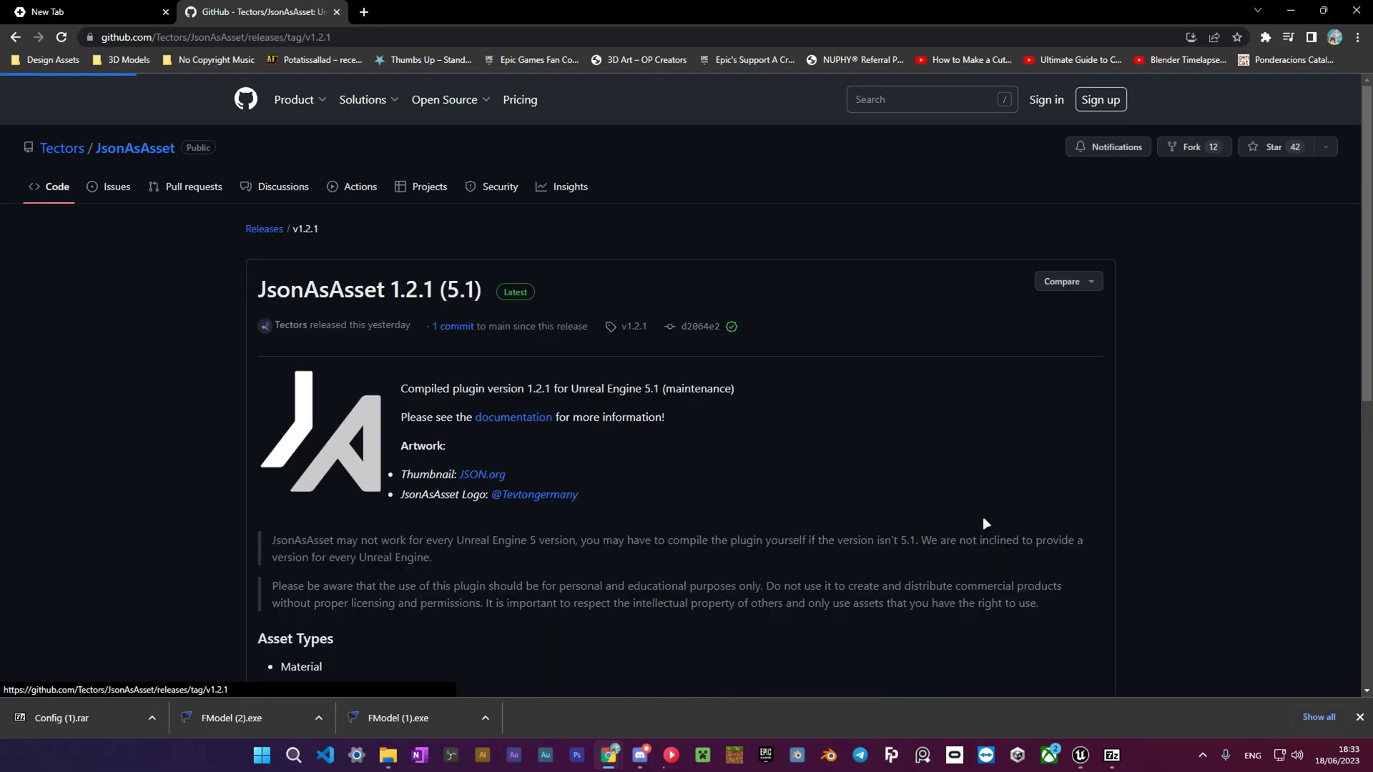
scroll(429, 502, "down", 9)
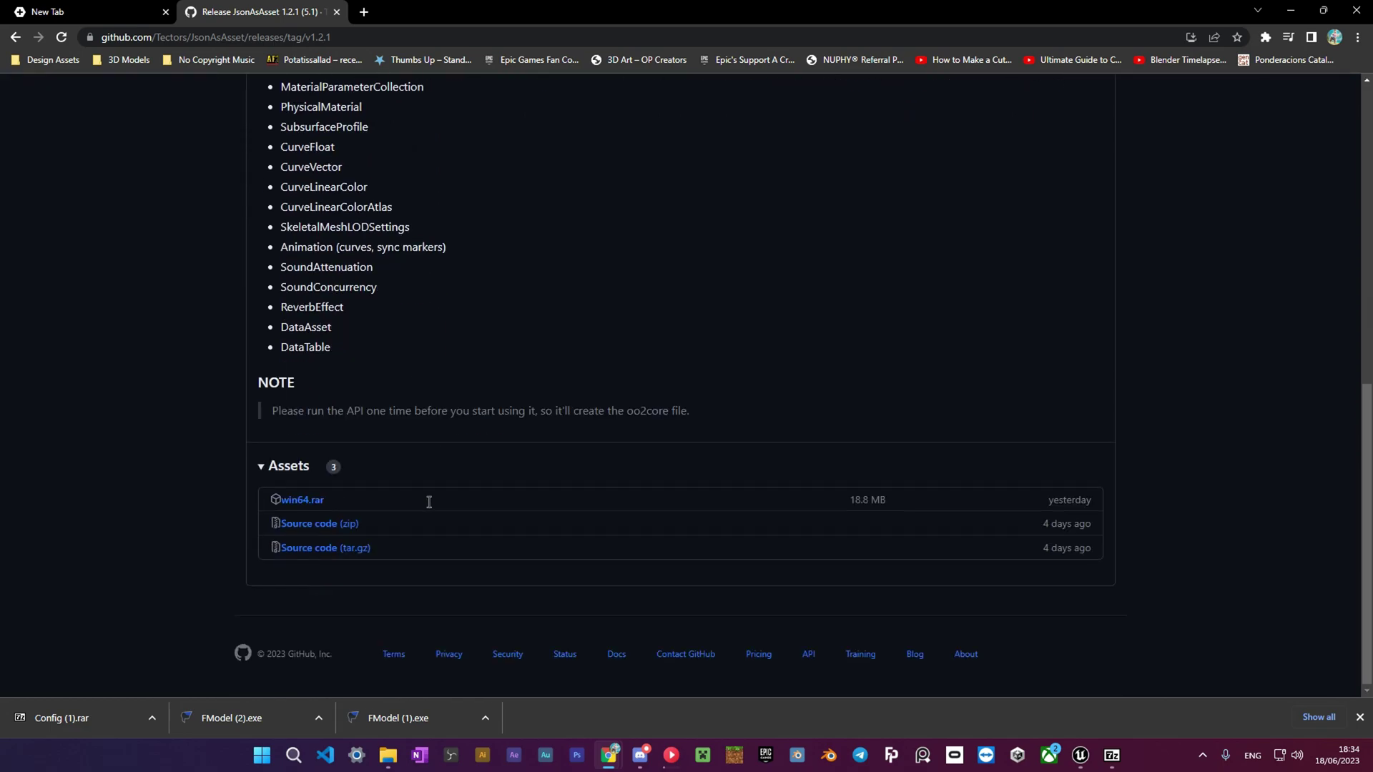
left_click(311, 503)
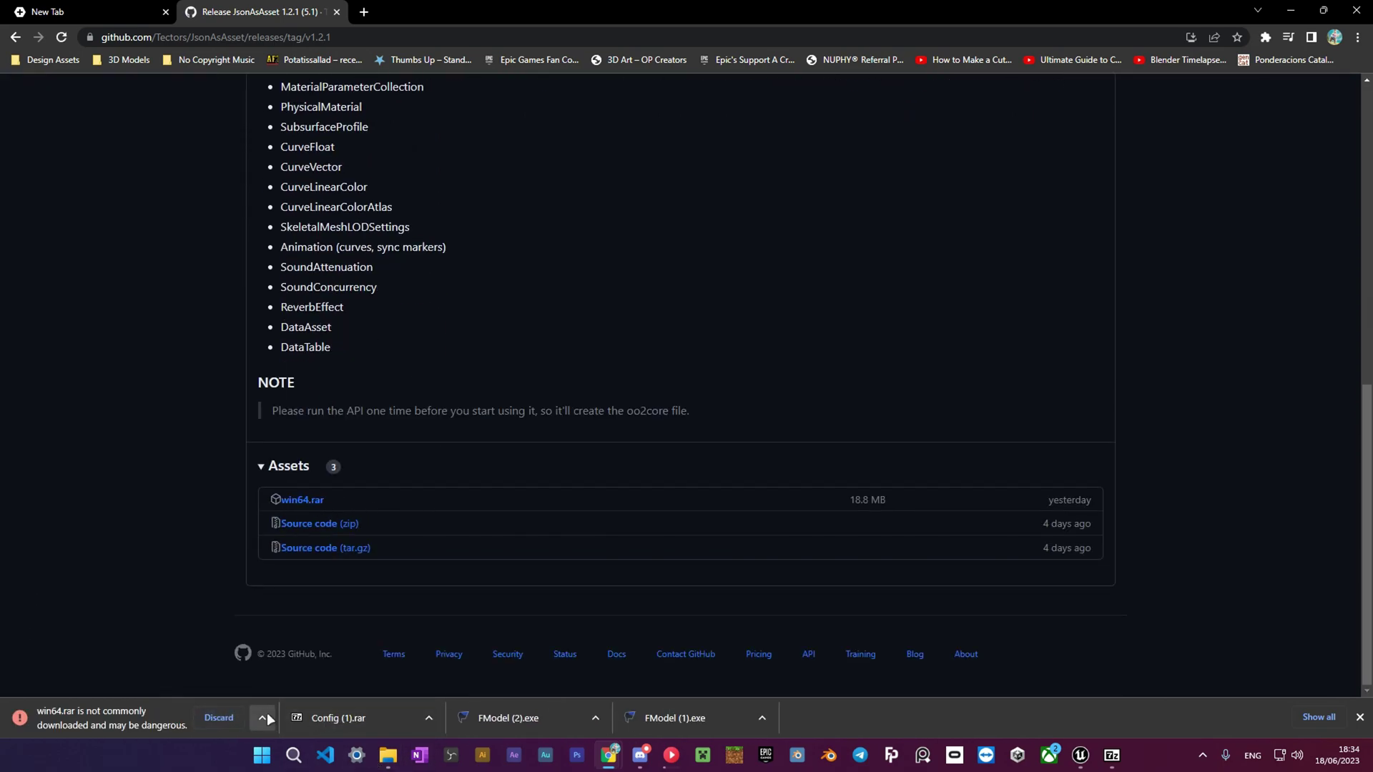
left_click(267, 712)
left_click(272, 665)
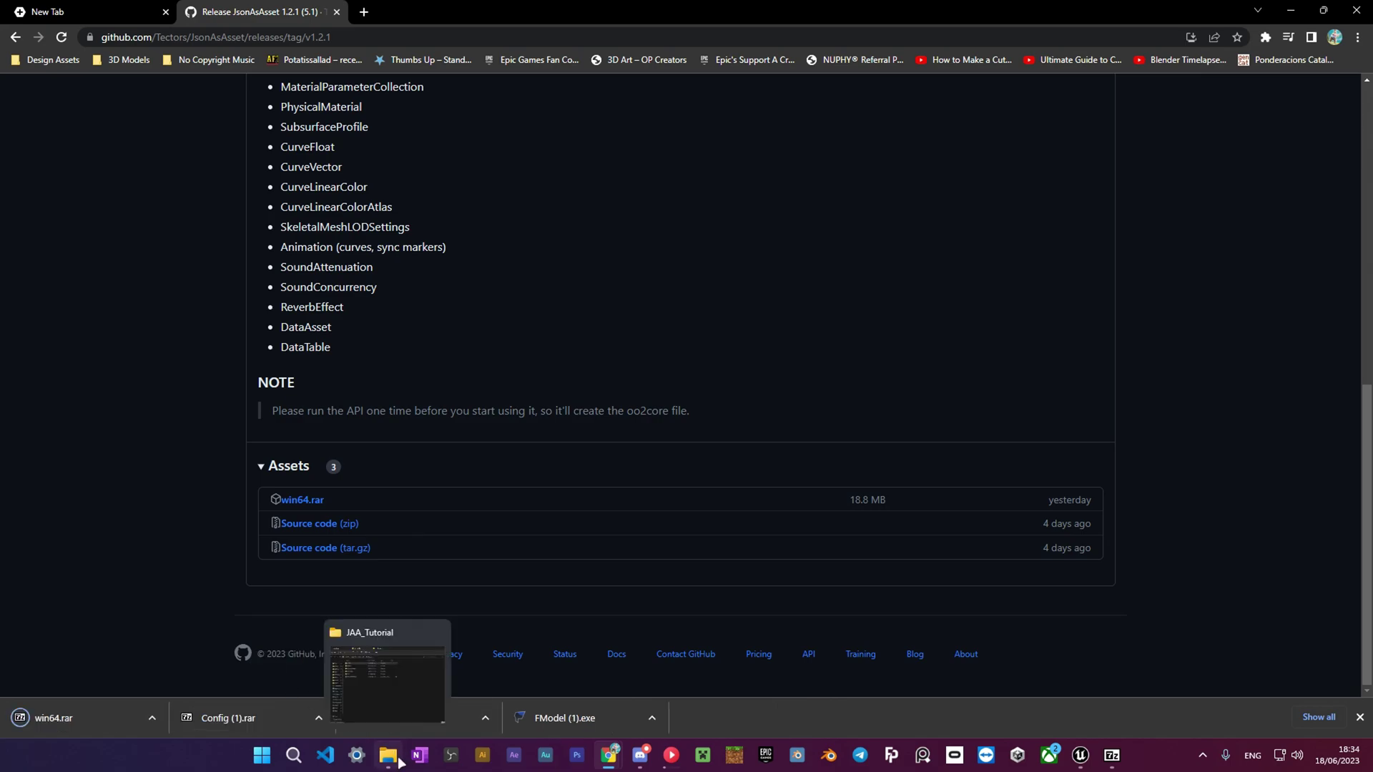
left_click(390, 672)
left_click(115, 719)
- Open the win64.rar archive and create a folder named Plugins in the JAA_Tutorial project
double_click(106, 252)
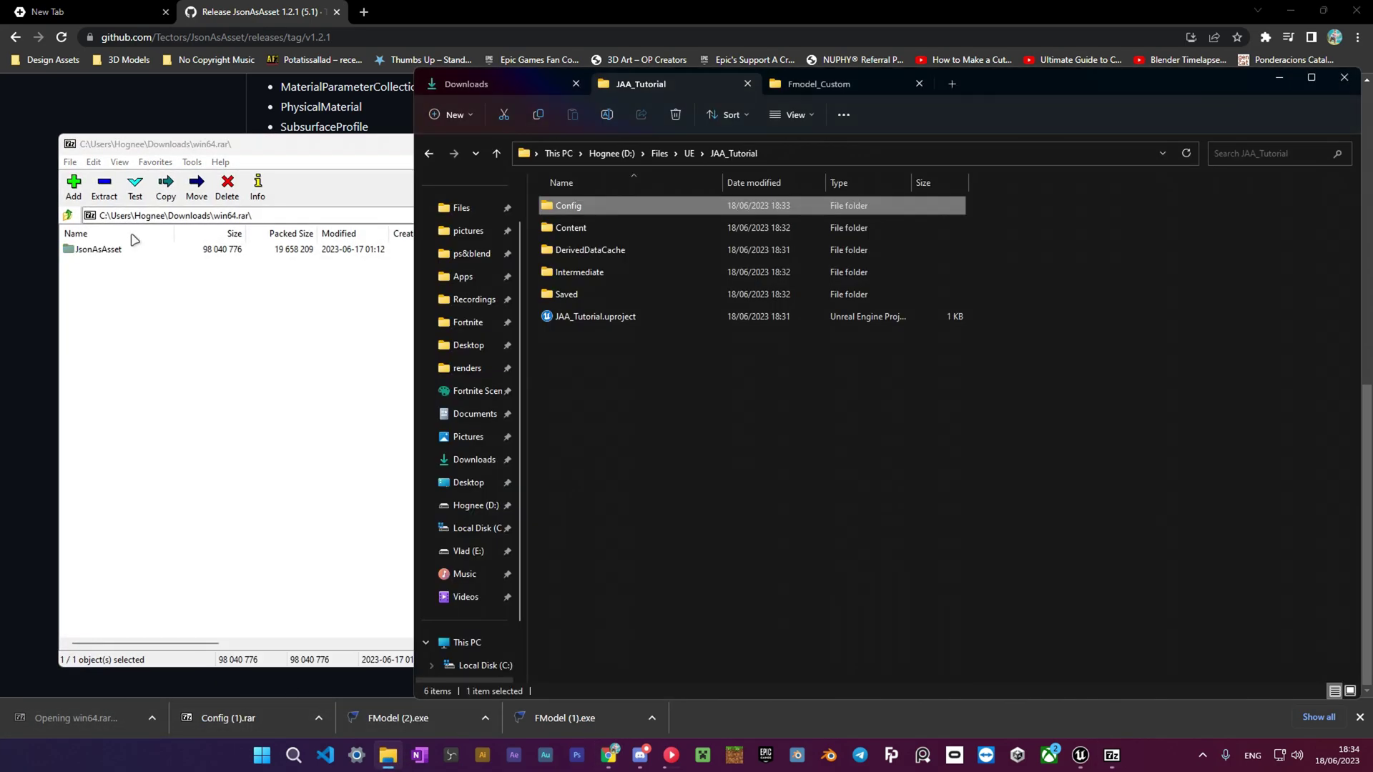
left_click(69, 215)
left_click(685, 378)
right_click(689, 379)
mouse_move(735, 494)
left_click(936, 500)
type("Plugins")
key("Return")
- Copy the JsonAsAsset folder from the archive into Plugins and confirm it's there
left_click(1080, 755)
left_click(1361, 13)
left_click_drag(84, 249, 679, 290)
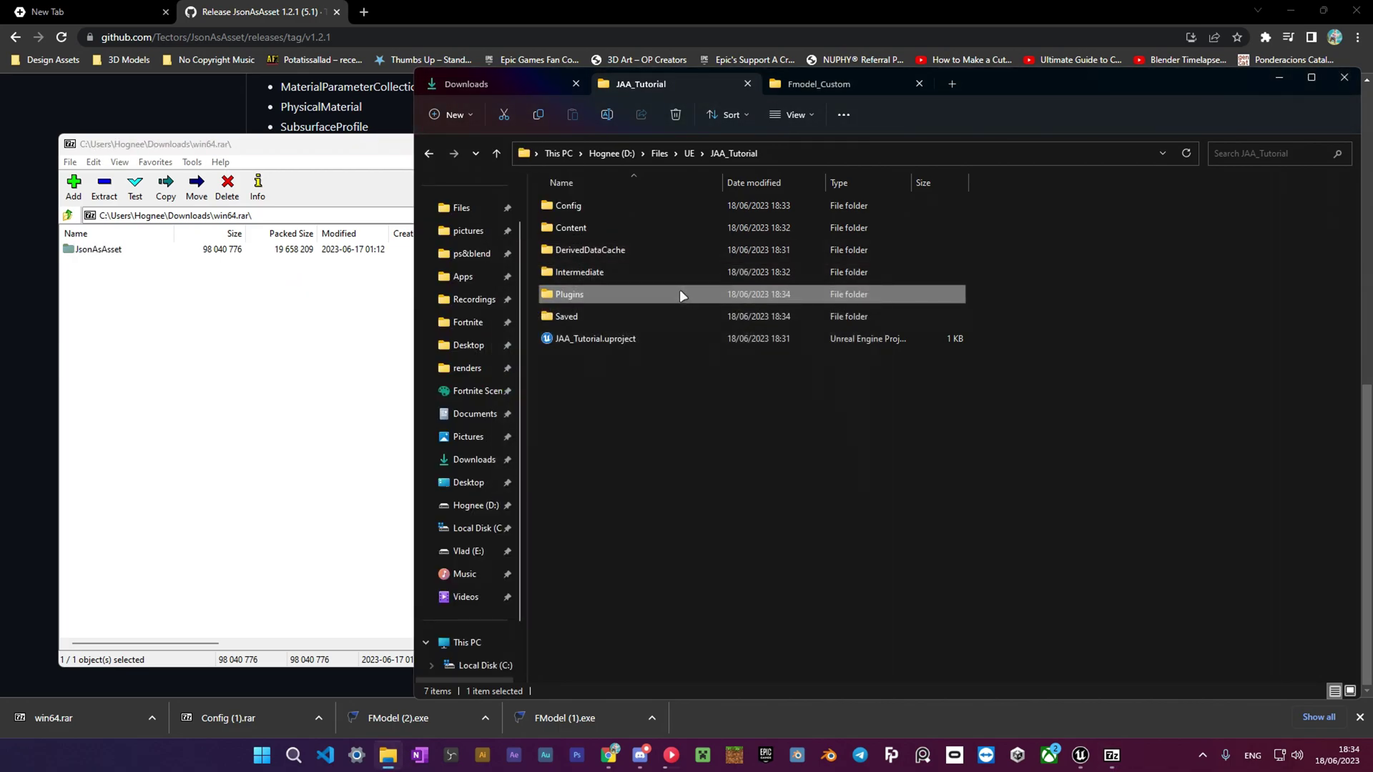
double_click(680, 294)
- Close the 7-Zip archive window and the running Unreal Editor
left_click(326, 159)
left_click(569, 145)
mouse_move(1094, 745)
left_click(1139, 627)
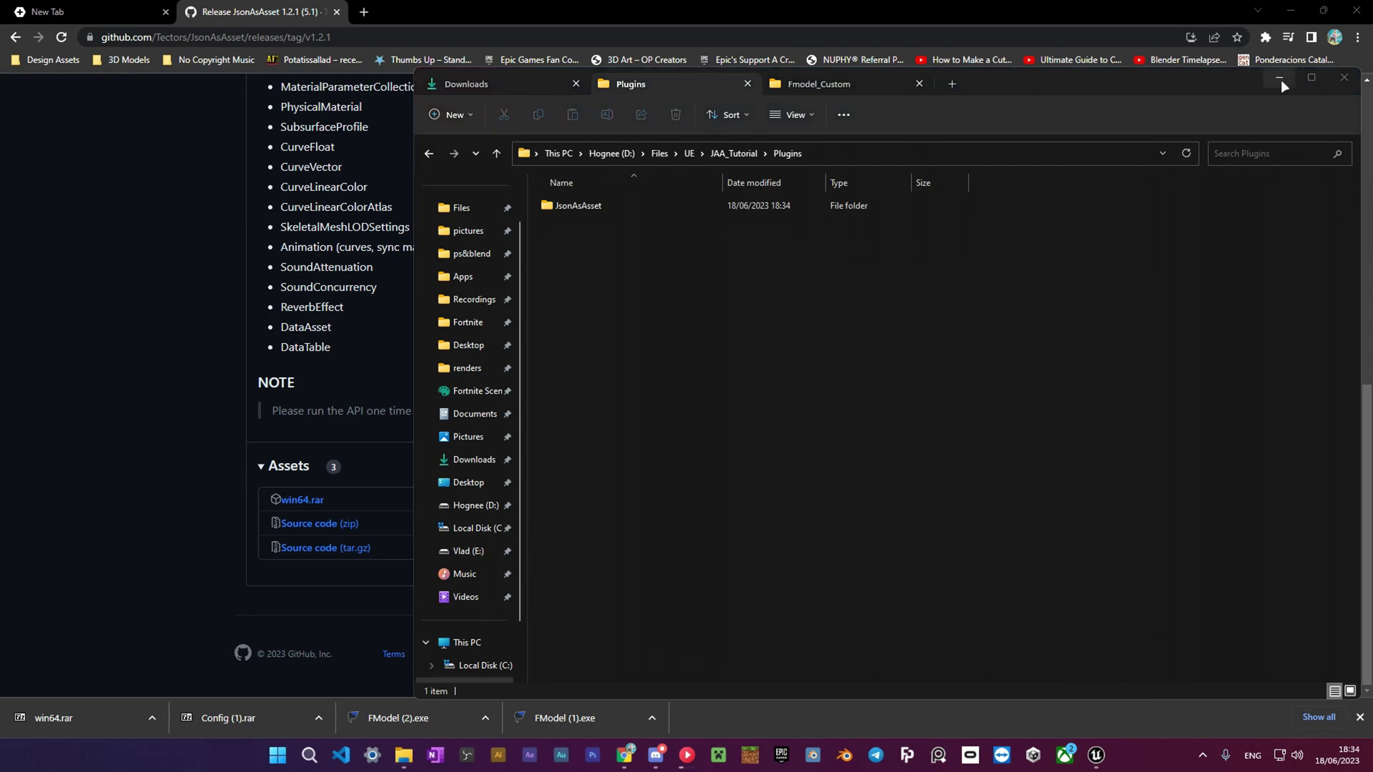
left_click(1279, 78)
- Close the Project Browser and launch JAA_Tutorial.uproject from the project folder
mouse_move(1096, 755)
left_click(1098, 644)
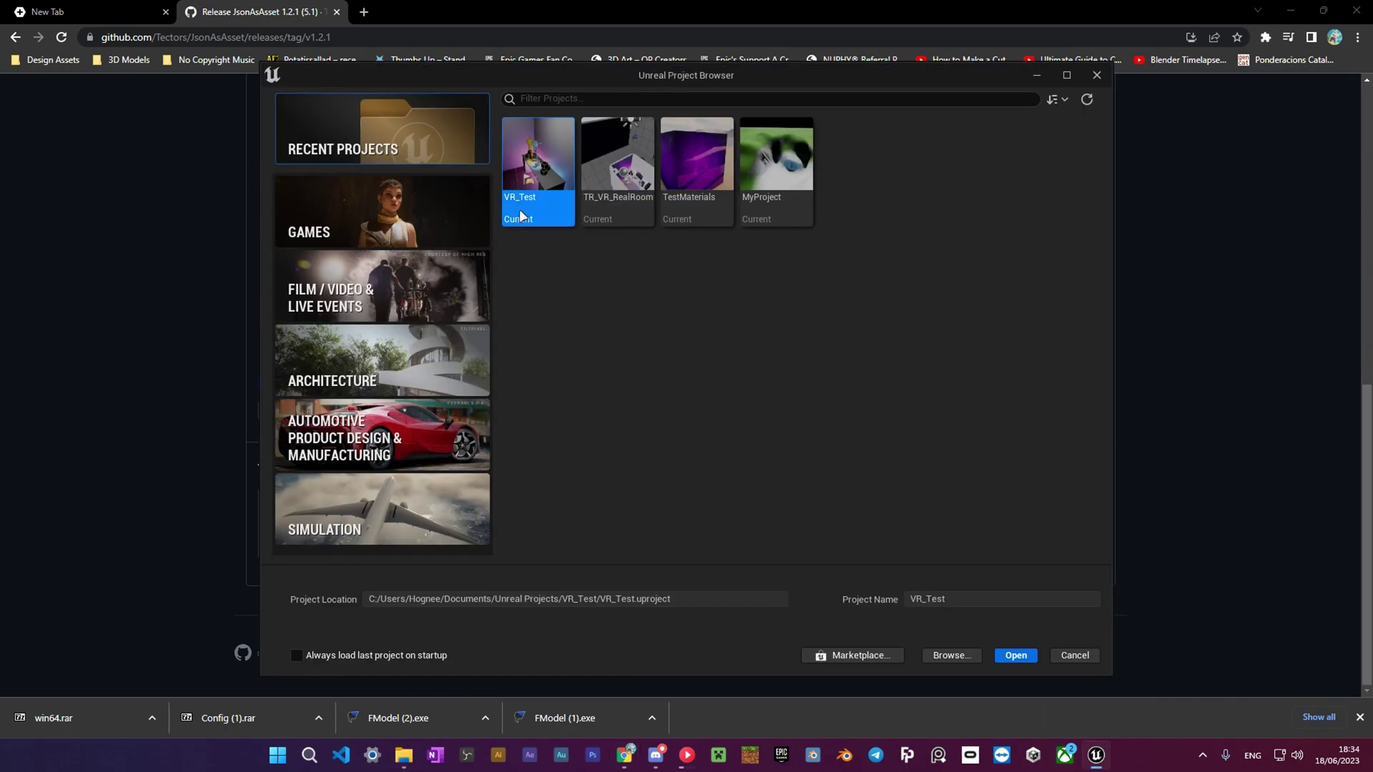
left_click(1096, 76)
left_click(420, 755)
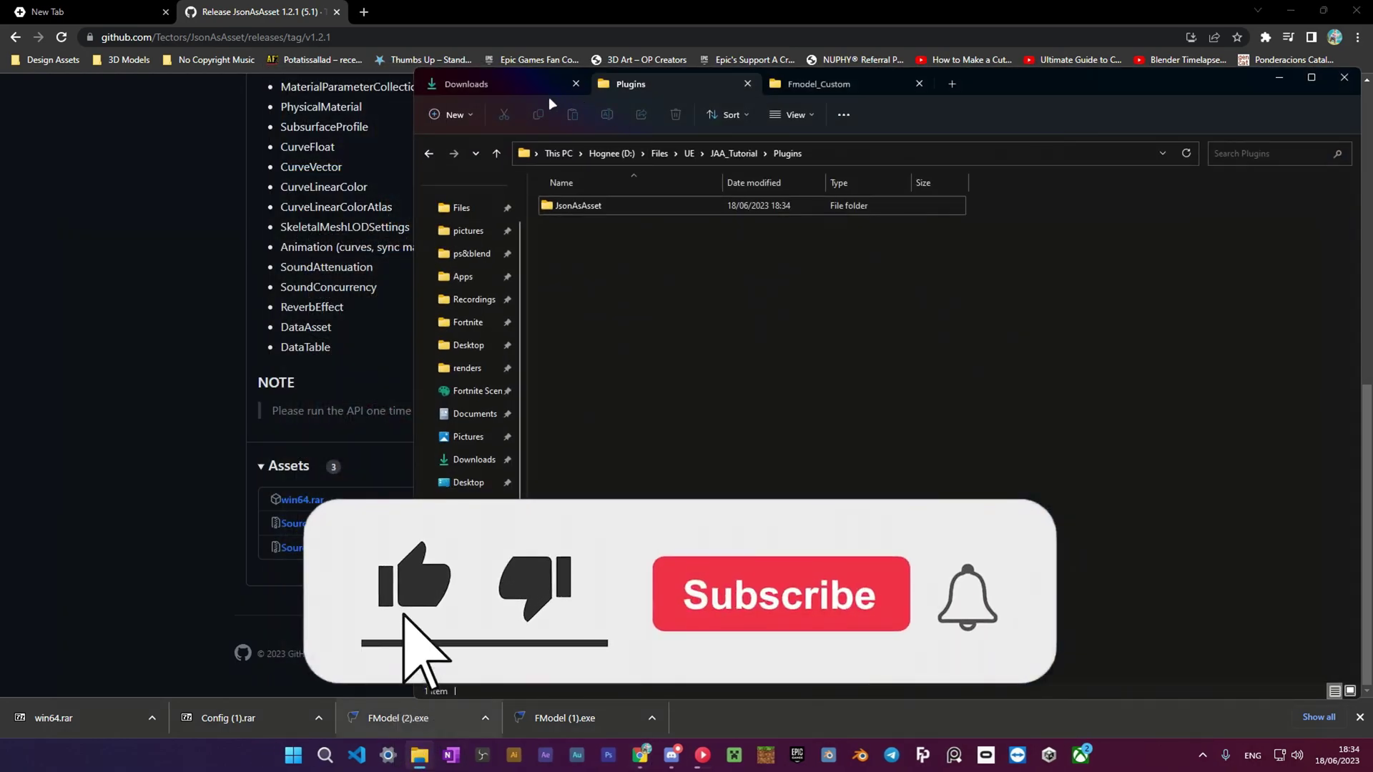
left_click(731, 157)
double_click(611, 339)
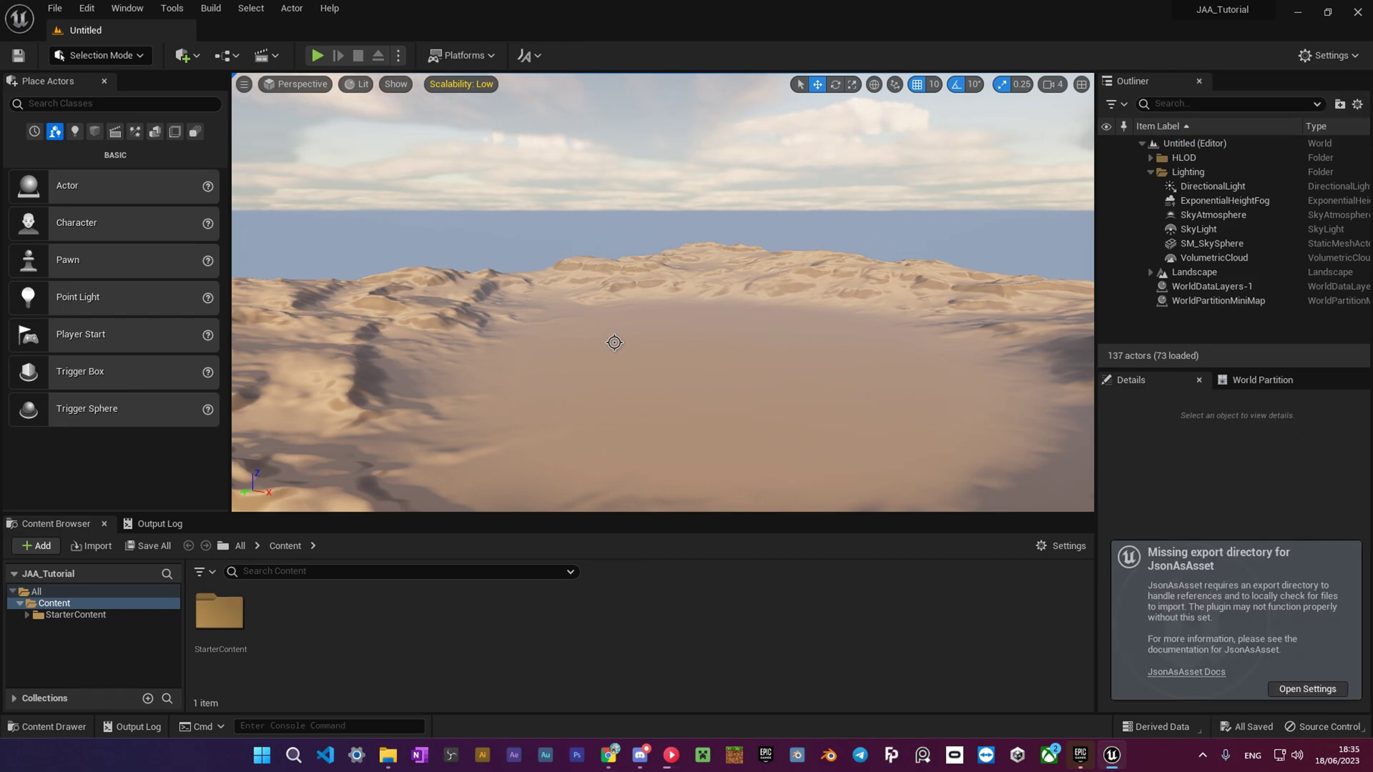
- Open the JsonAsAsset settings, try browsing for the Export Directory, then go to Fmodel_Custom
left_click(1307, 688)
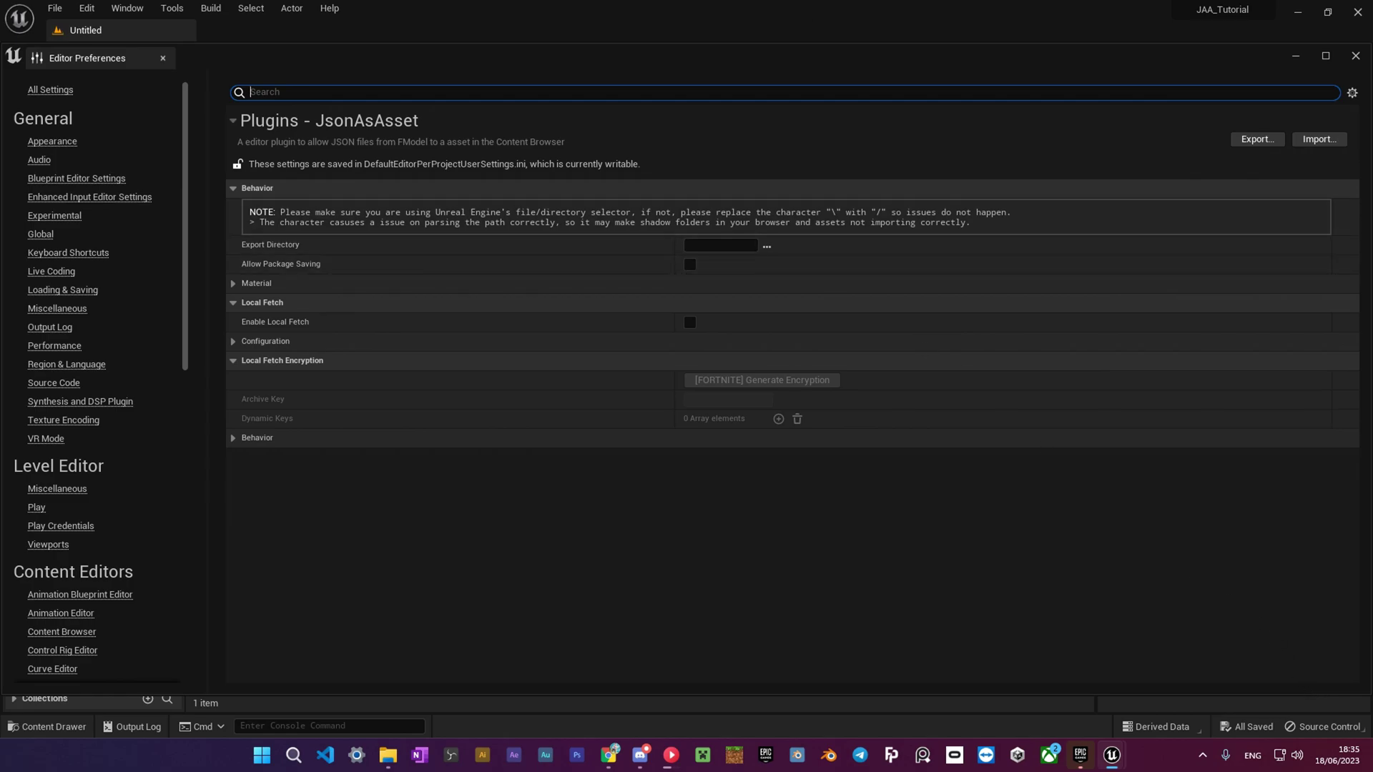
left_click(767, 246)
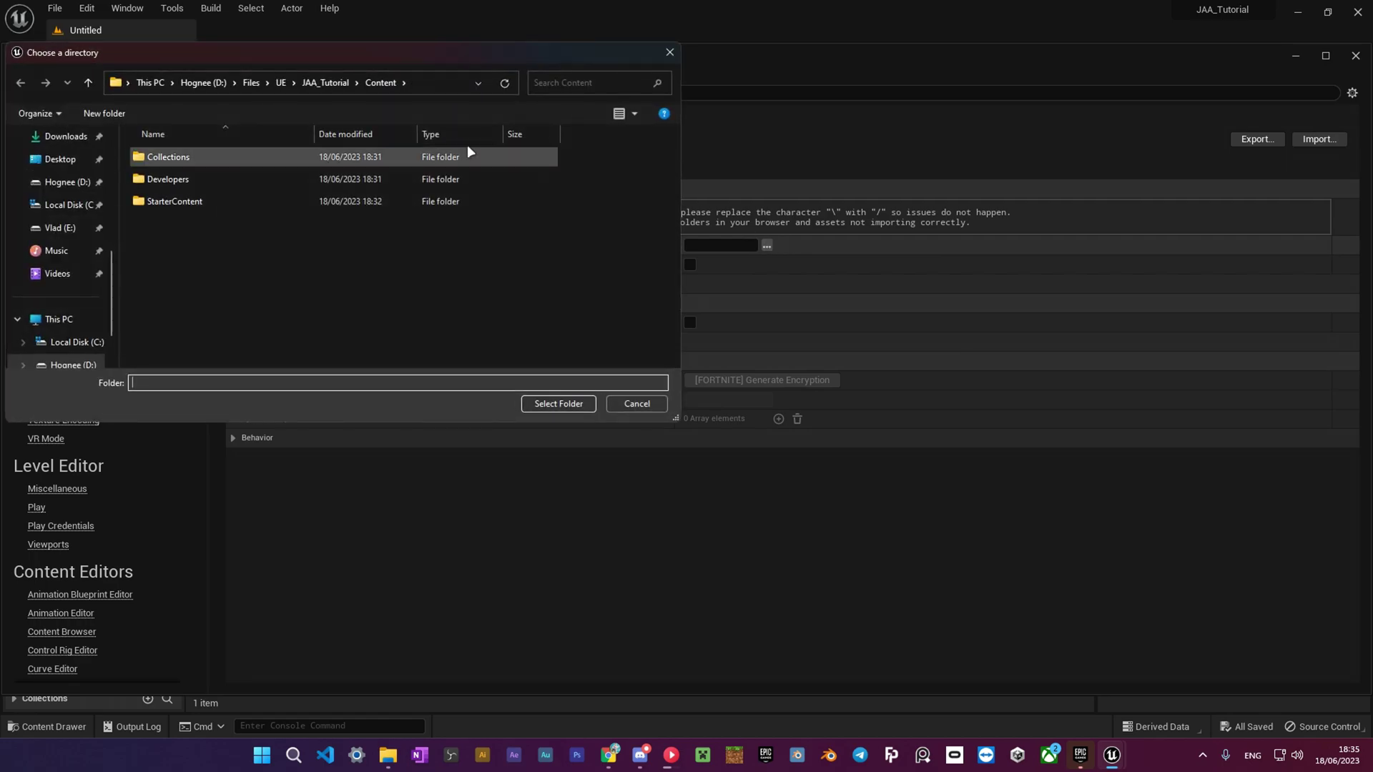
left_click(669, 53)
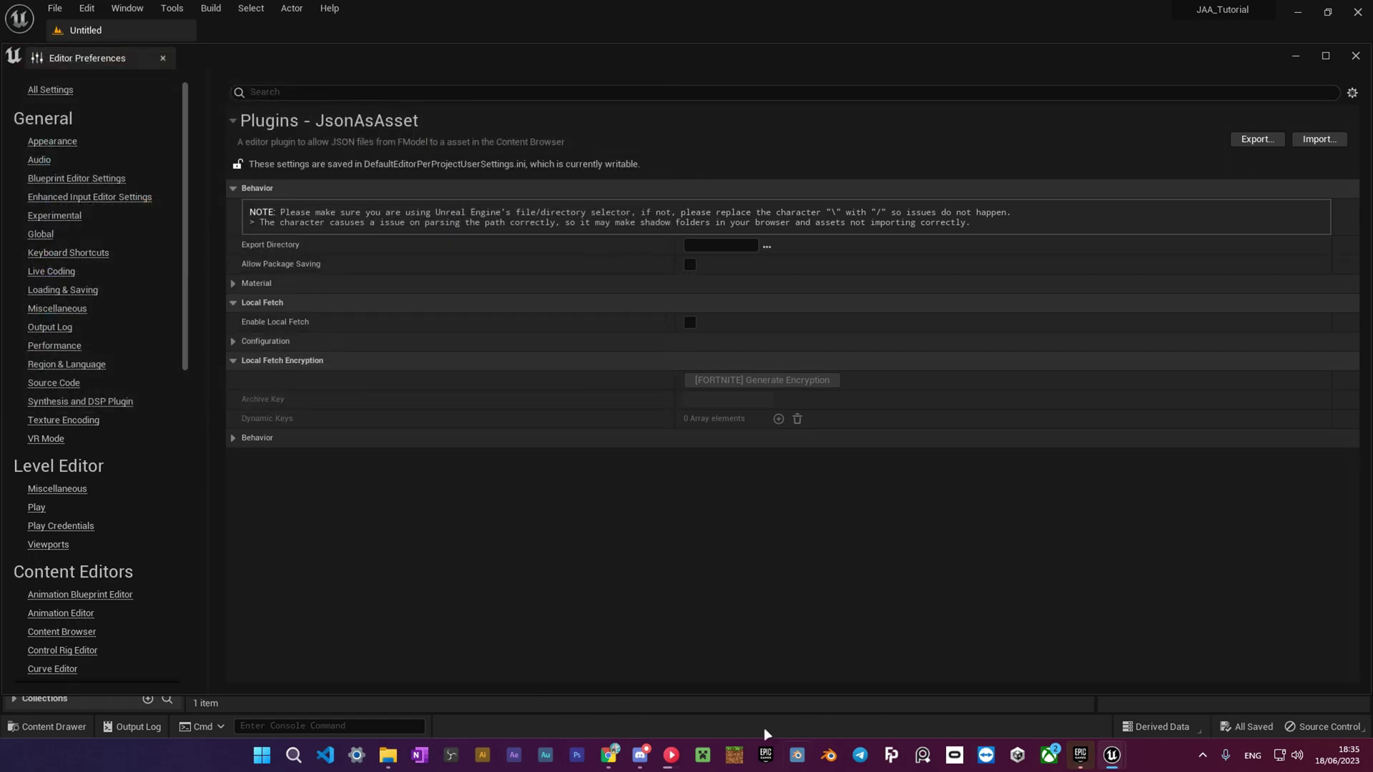
left_click(387, 754)
left_click(815, 84)
- Launch FModel, load the Fortnite archives, and check the output directory paths in Settings
double_click(584, 205)
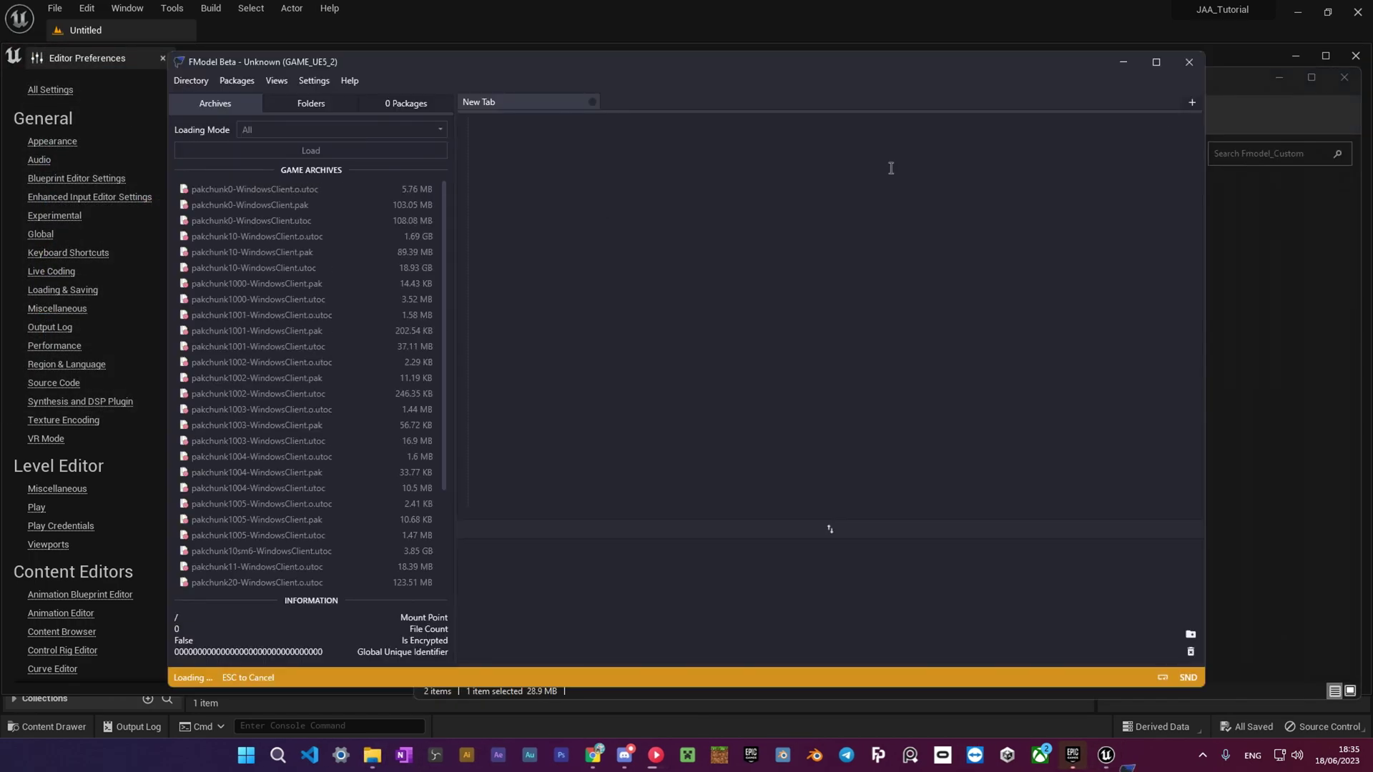
left_click(1280, 77)
left_click(341, 151)
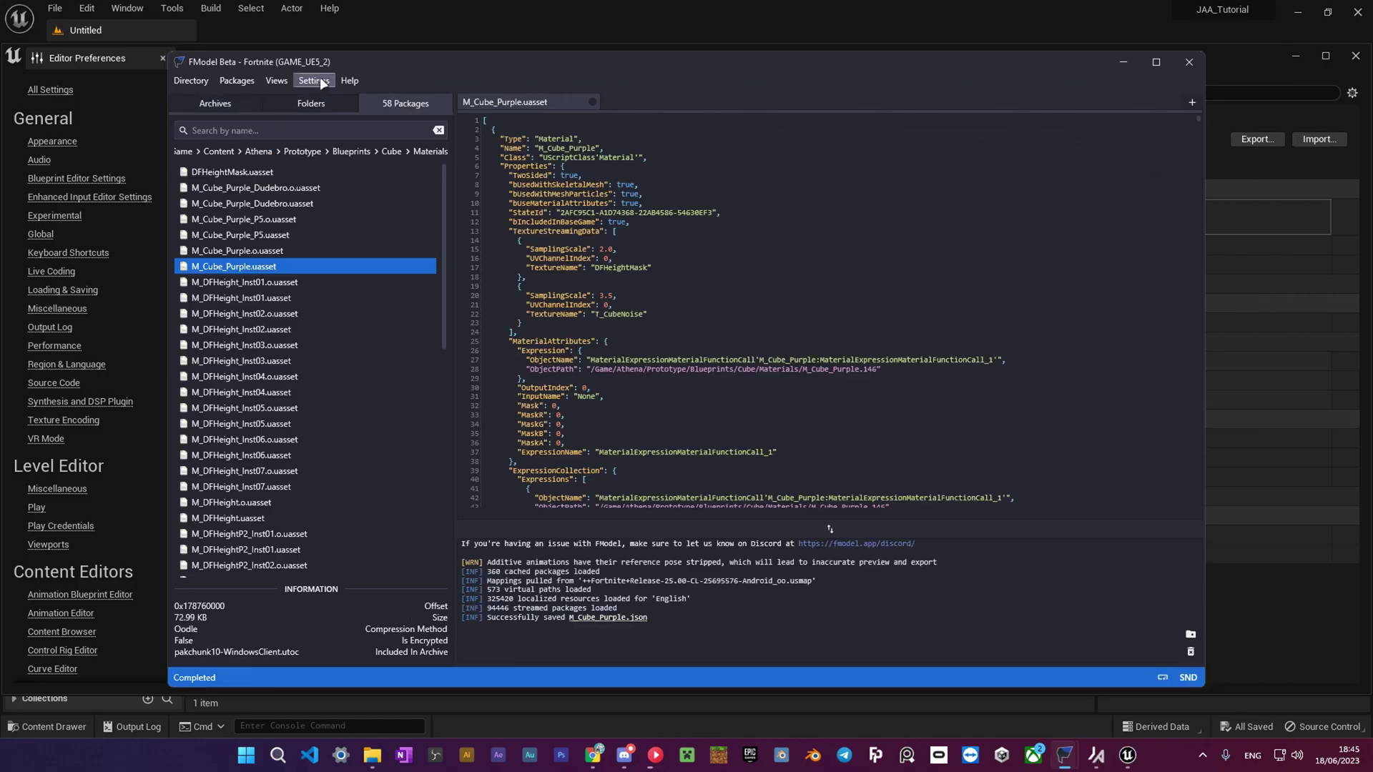
left_click(314, 80)
left_click(336, 96)
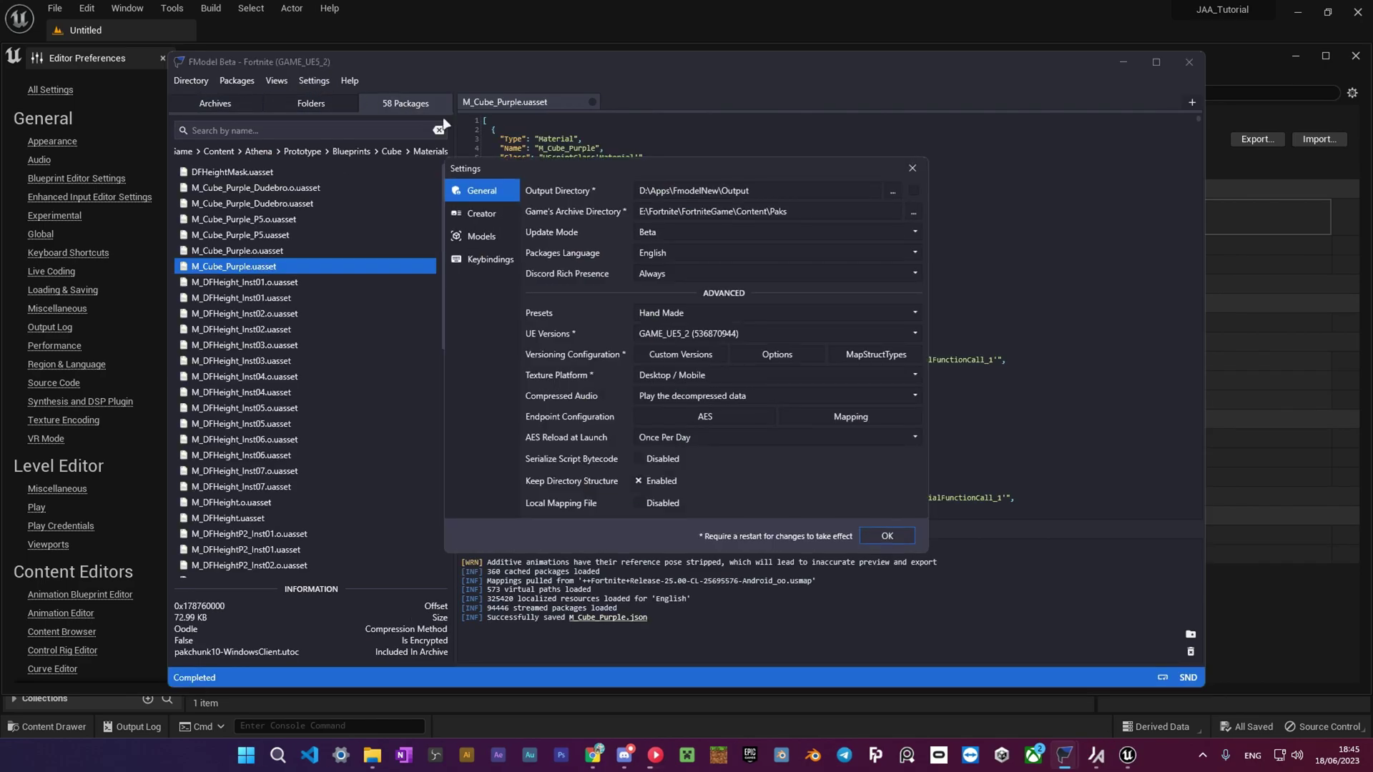
left_click(919, 191)
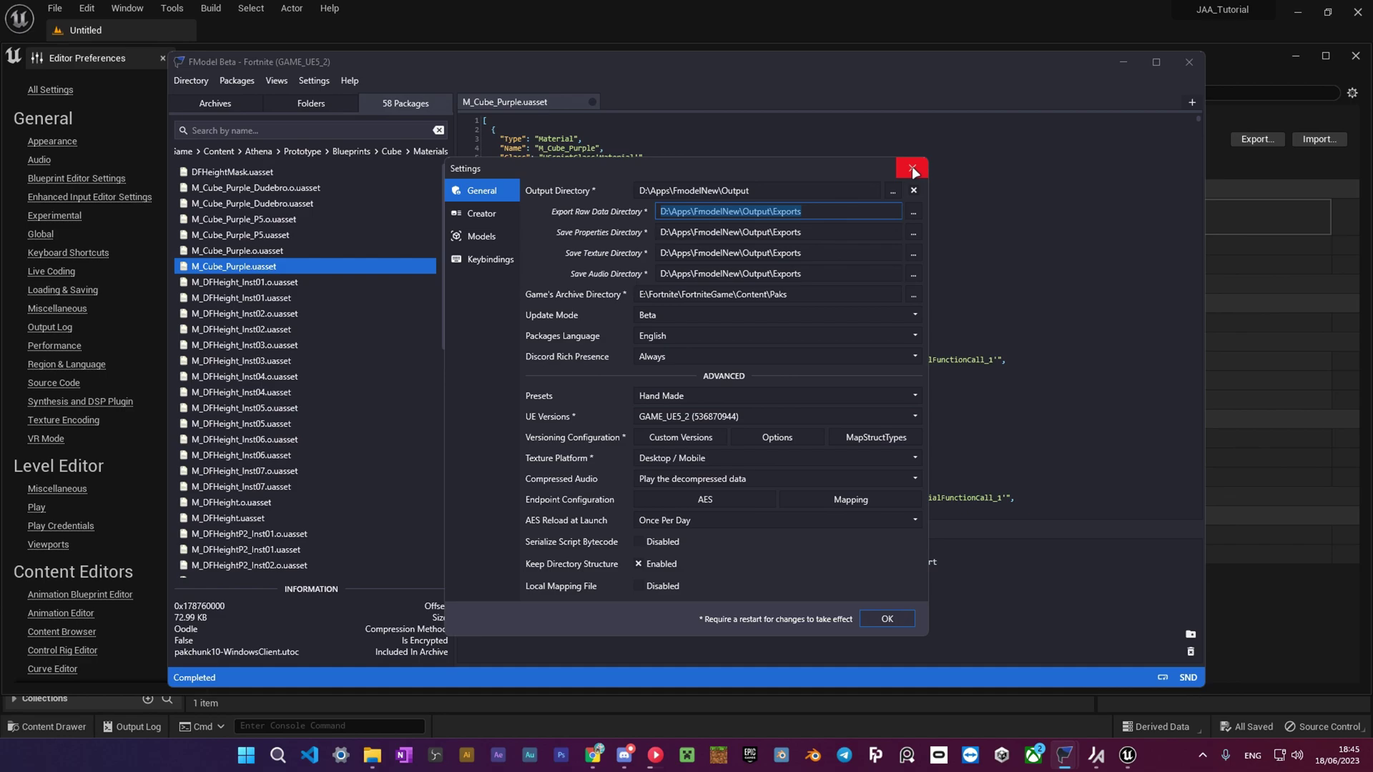
- Open FModel's Exports folder in a new Explorer tab using the pasted path
mouse_move(372, 755)
left_click(420, 671)
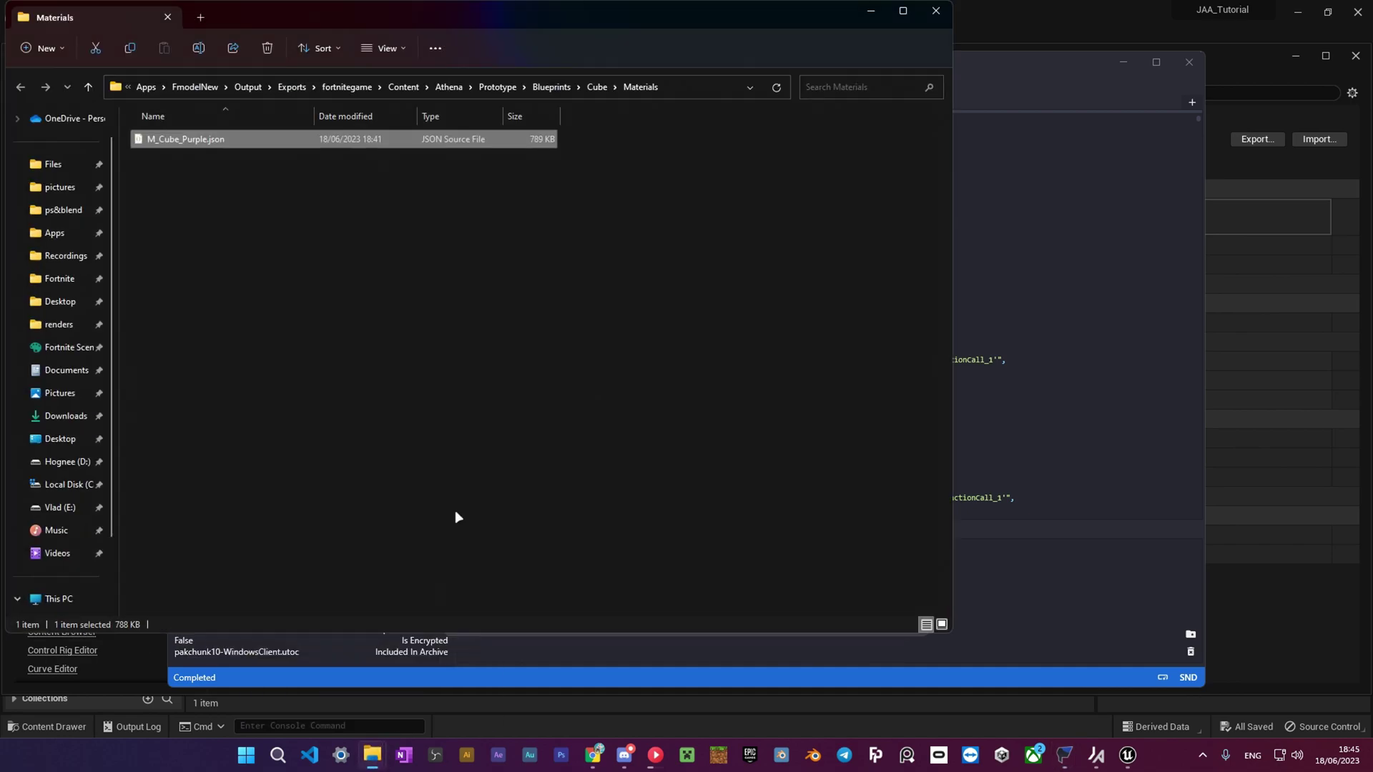
left_click(206, 19)
left_click(224, 87)
type("D:\\Apps\\FmodelNew\\Output\\Exports")
key("Return")
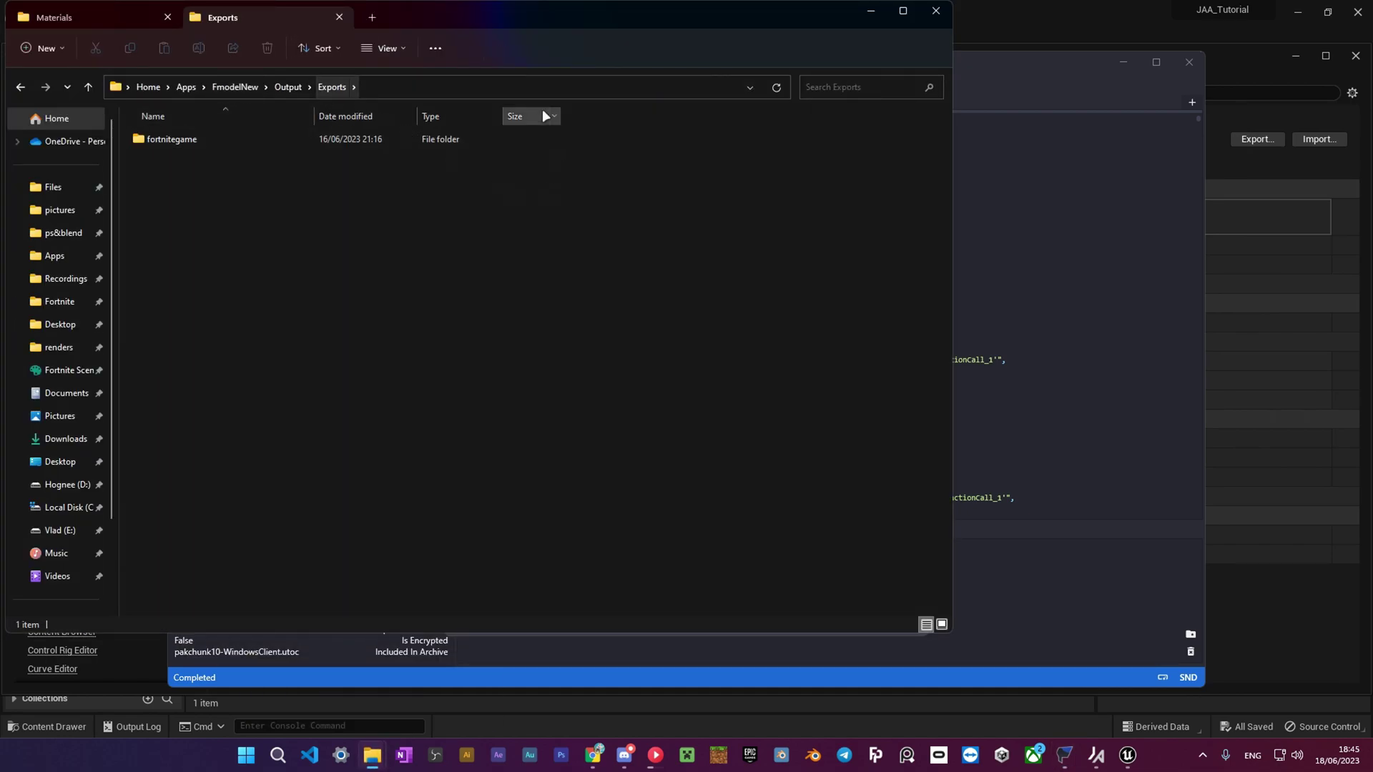
left_click(936, 11)
- Set the Export Directory to FModel's Exports folder and enable Local Fetch
left_click(227, 120)
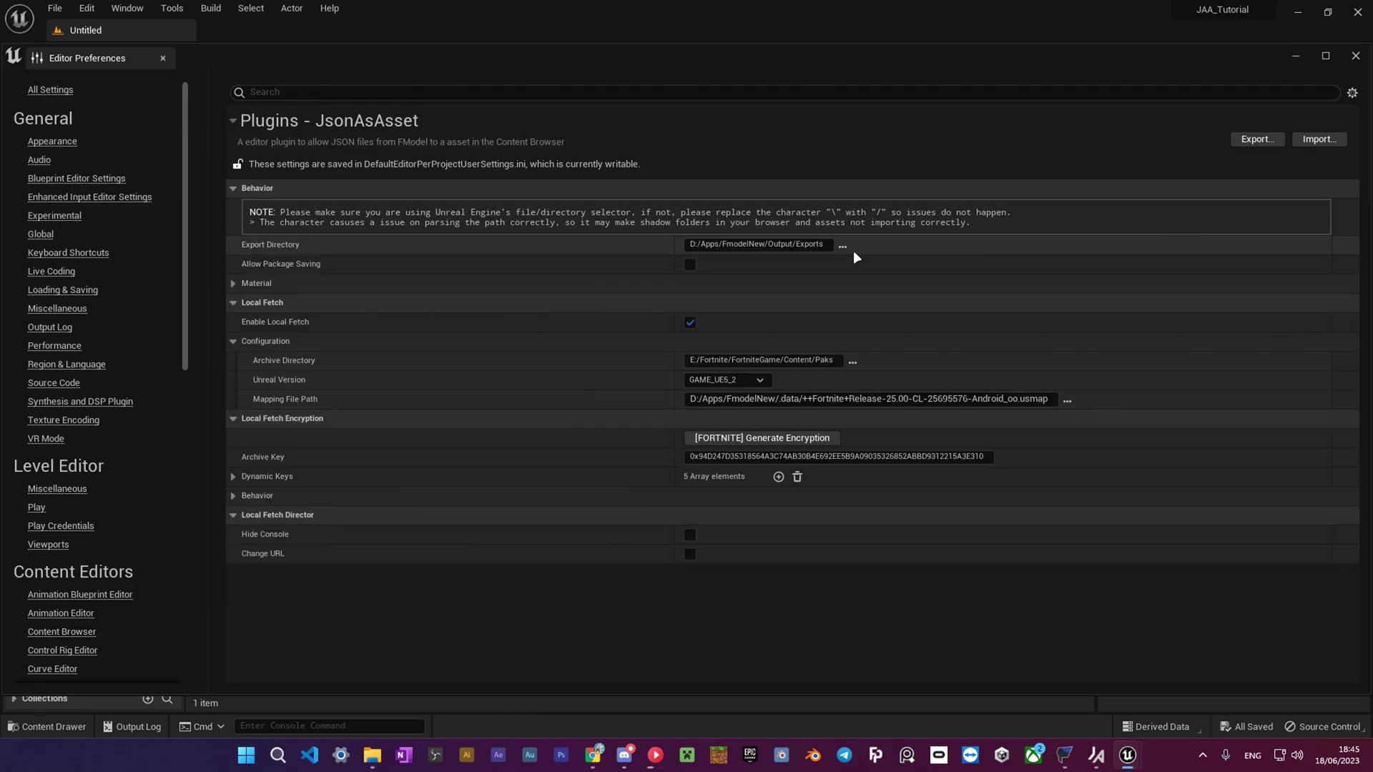
left_click(842, 245)
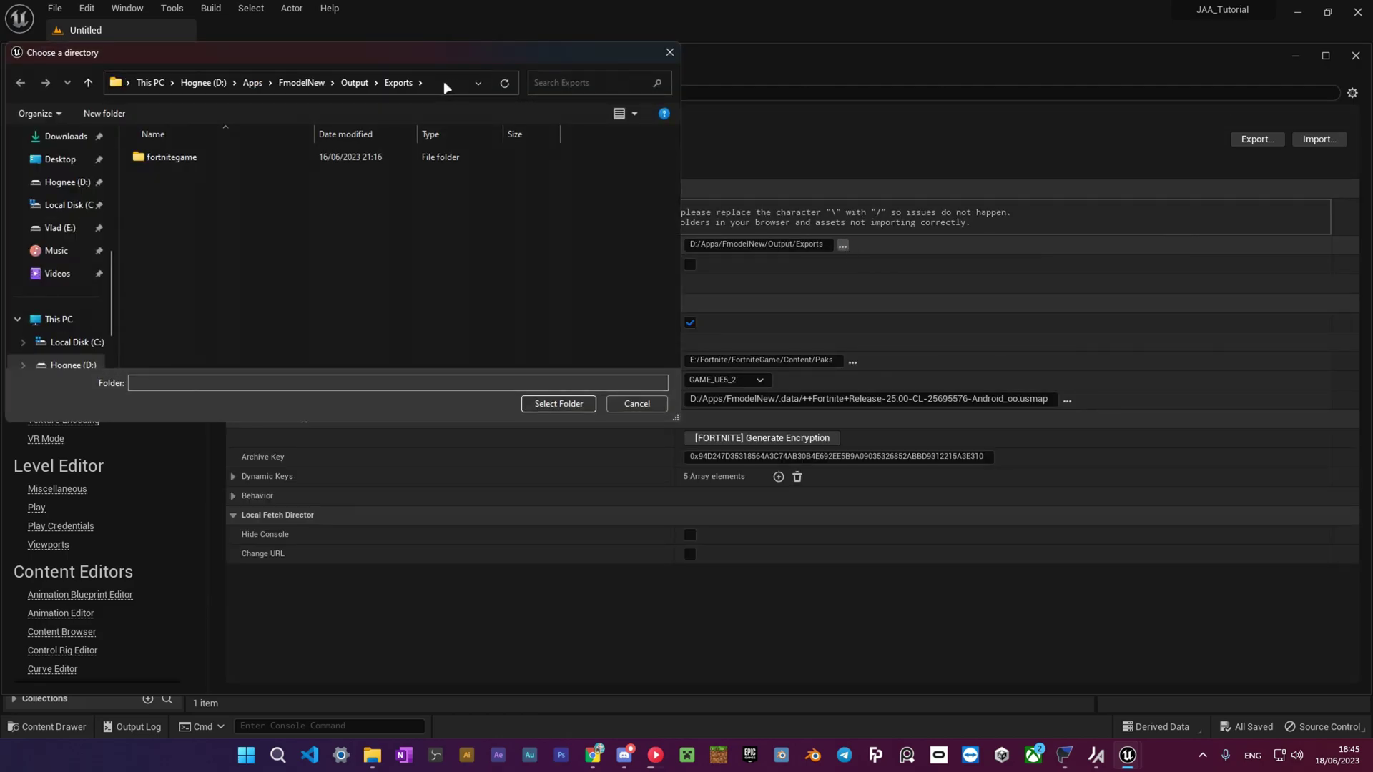
left_click(562, 401)
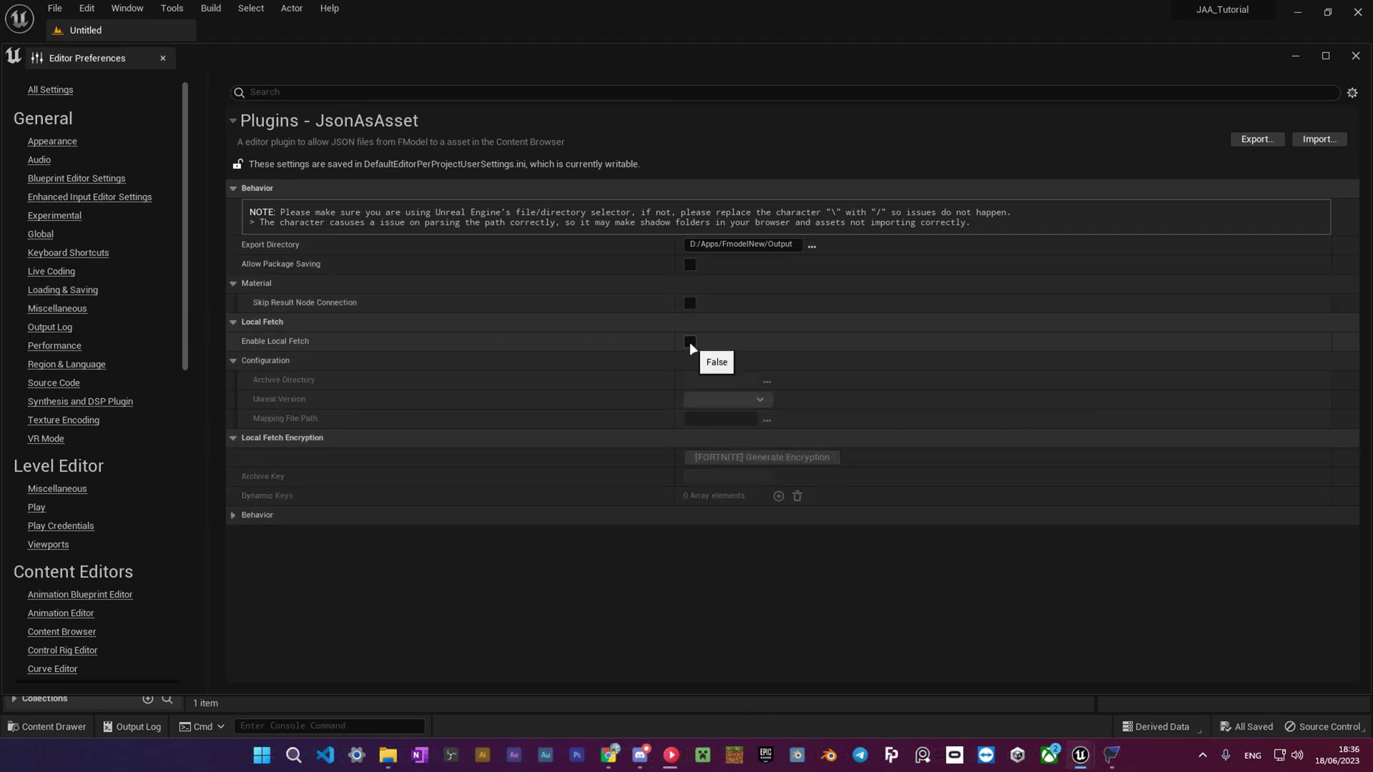
left_click(690, 342)
left_click(233, 283)
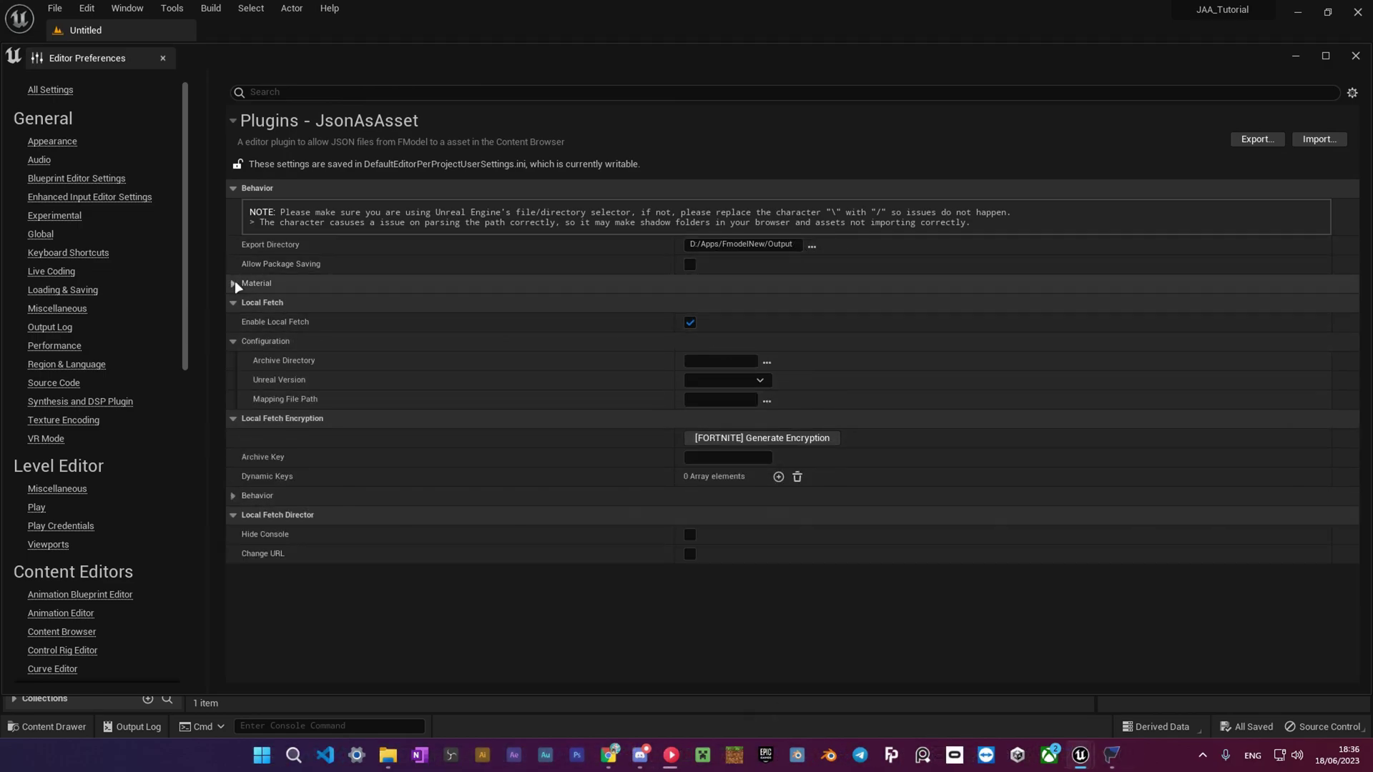
- Copy the Fortnite game archive path from FModel's settings
left_click(766, 362)
scroll(72, 329, "down", 1)
left_click(68, 343)
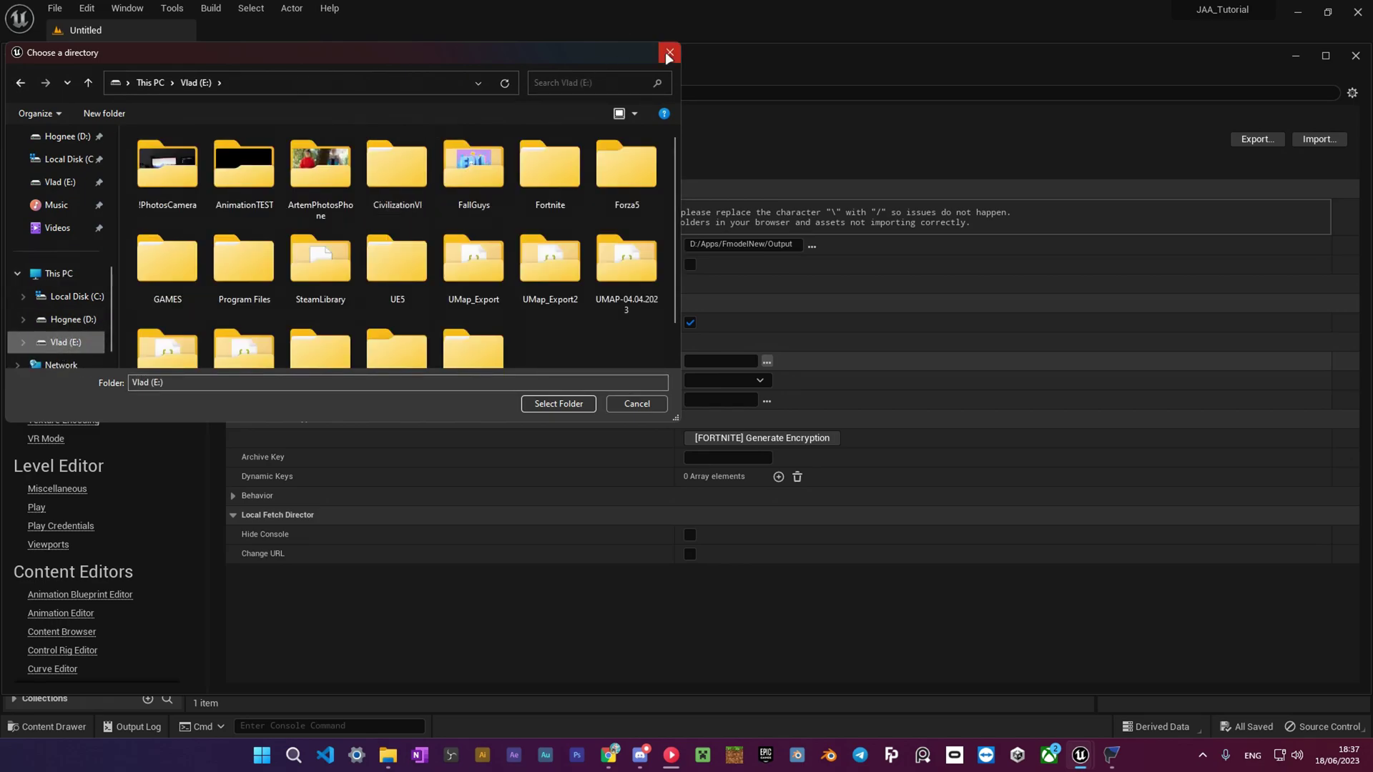
left_click(669, 54)
key("alt+Tab")
left_click(309, 78)
triple_click(793, 211)
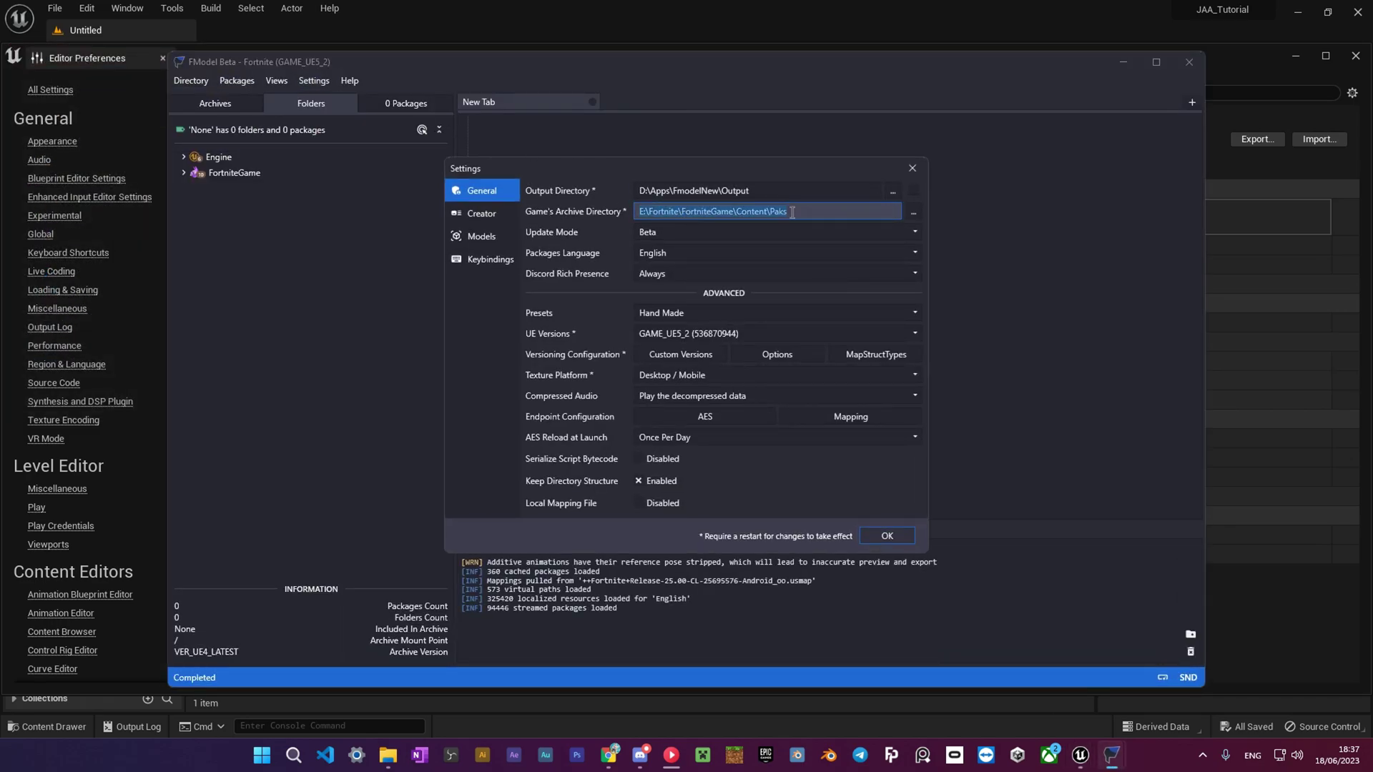
left_click(913, 168)
left_click(1125, 61)
- Set the Archive Directory to the pasted Fortnite Paks folder
left_click(766, 362)
left_click(429, 84)
key("ctrl+v")
key("Return")
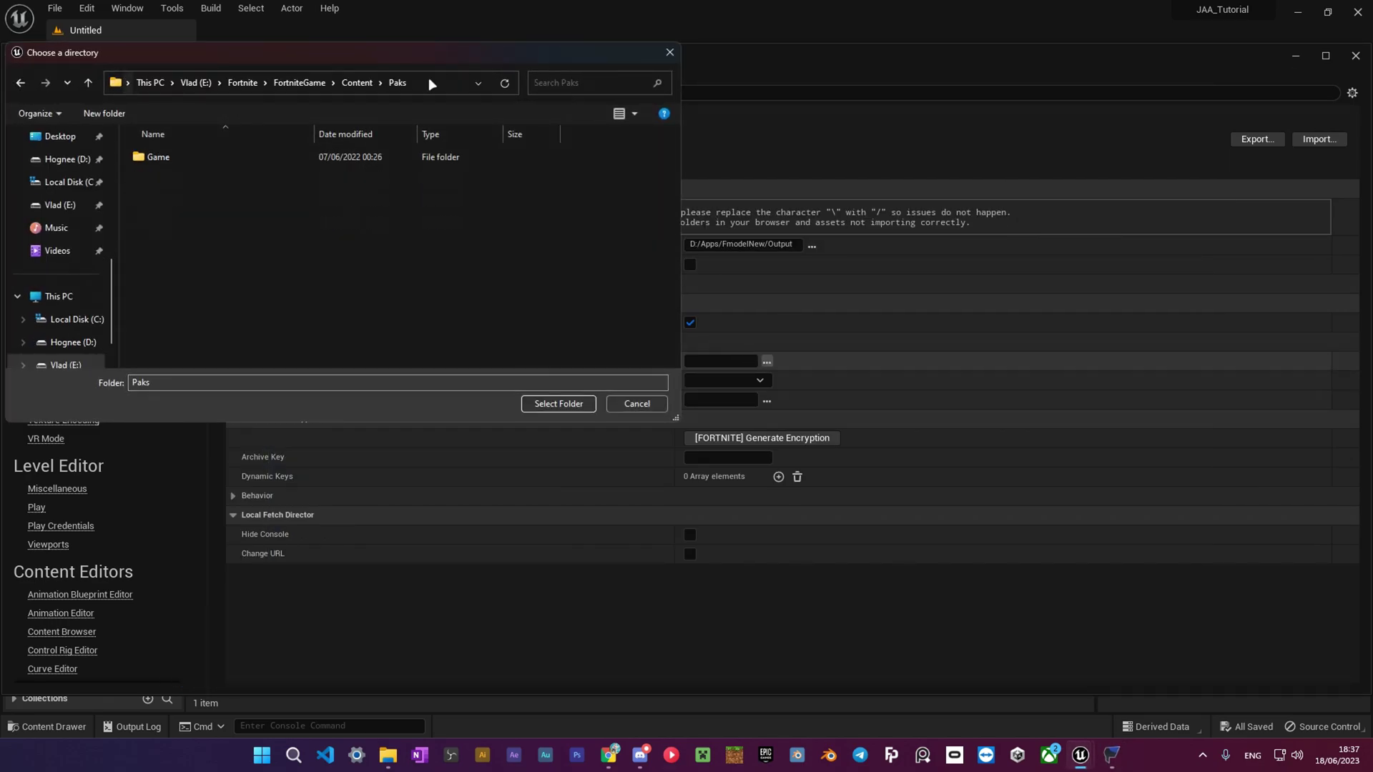
left_click(555, 403)
- Choose GAME_UE5_2 as the Unreal version, generate the encryption keys, and expand Behavior
left_click(760, 381)
scroll(756, 626, "down", 10)
left_click(739, 689)
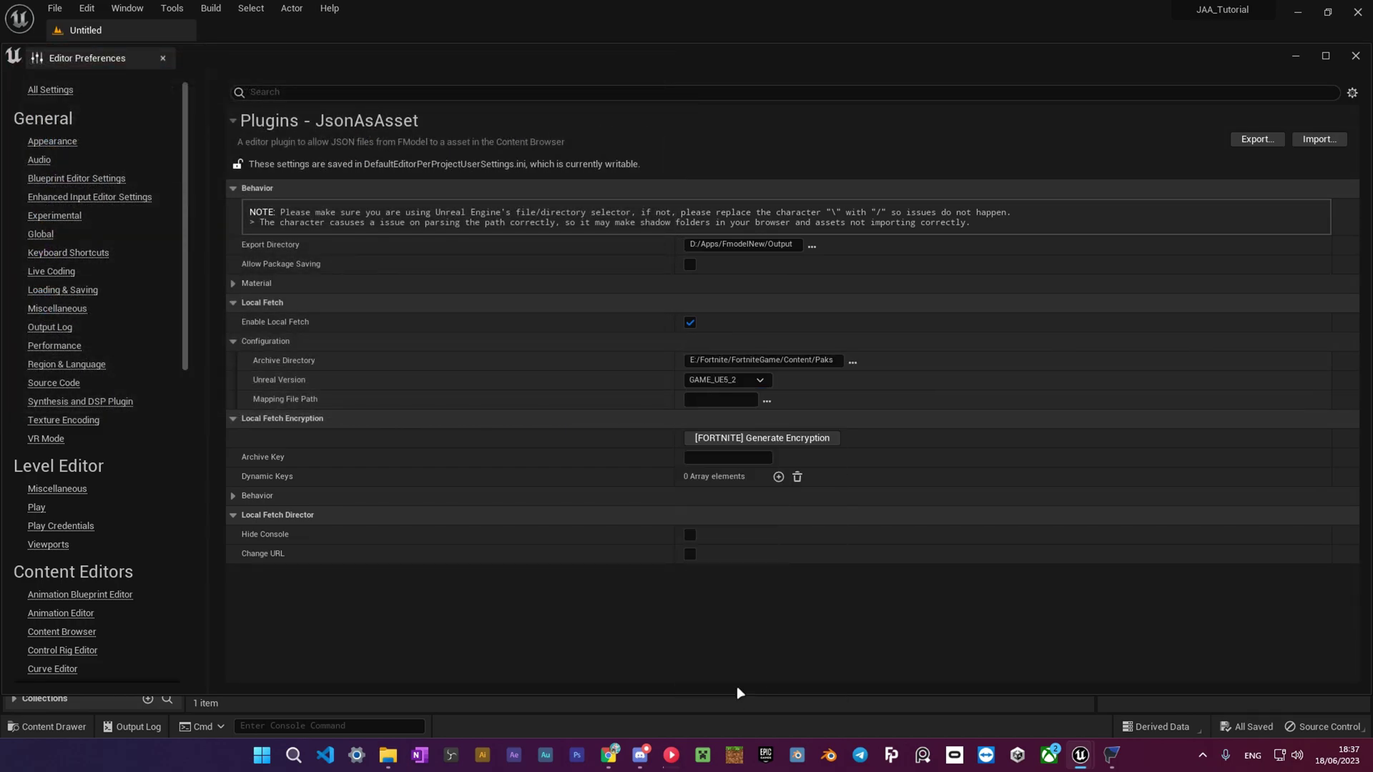
left_click(756, 438)
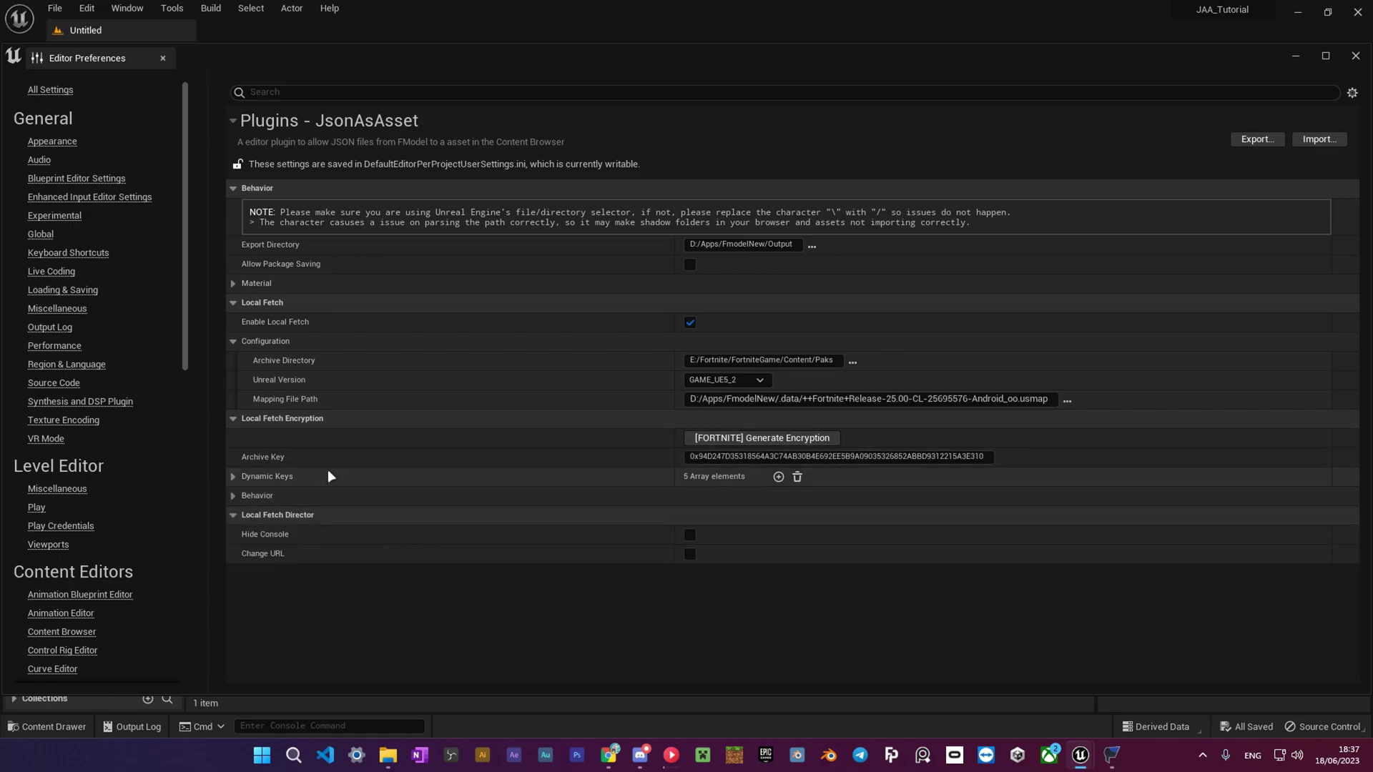
left_click(238, 492)
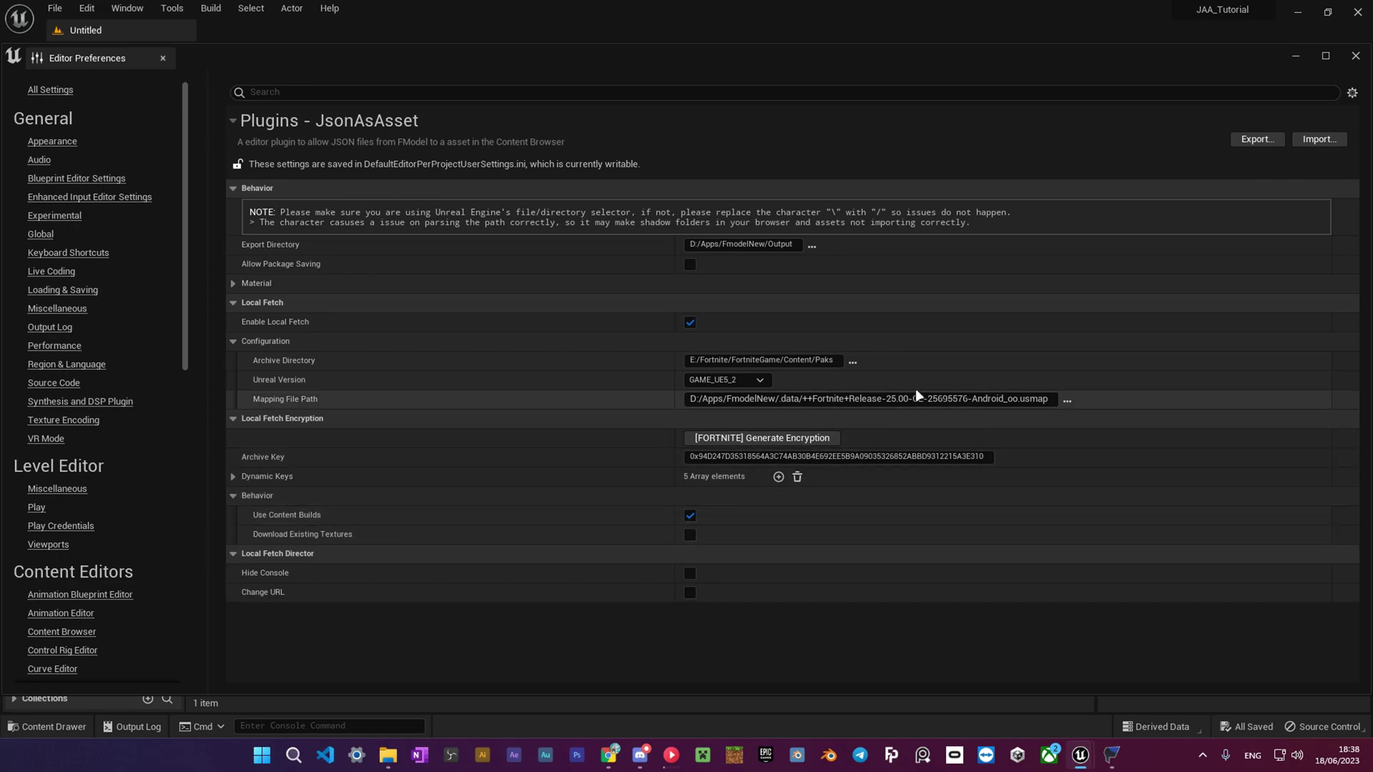
left_click(1356, 57)
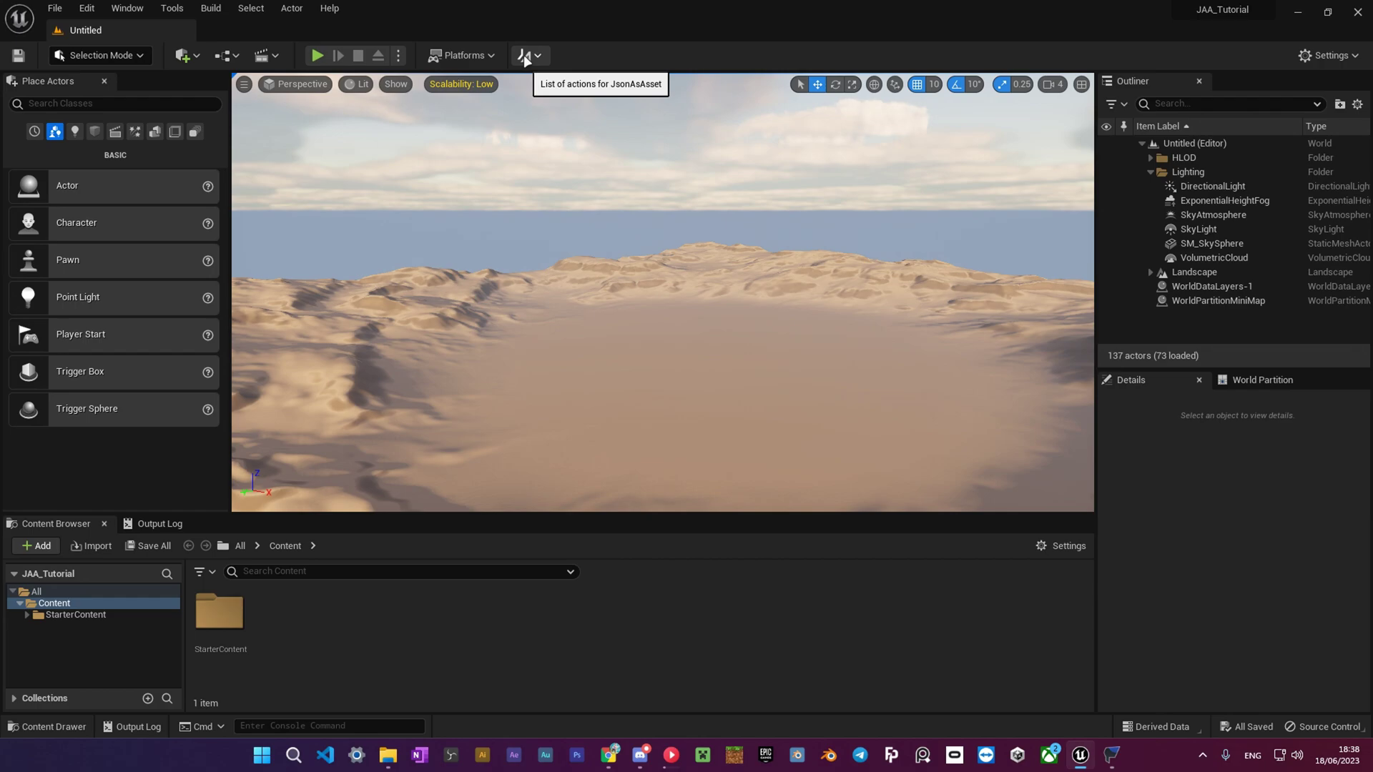
- Launch JsonAsAsset's local fetch API via Command-line Application > Execute JsonAsAsset API (.EXE)
left_click(525, 57)
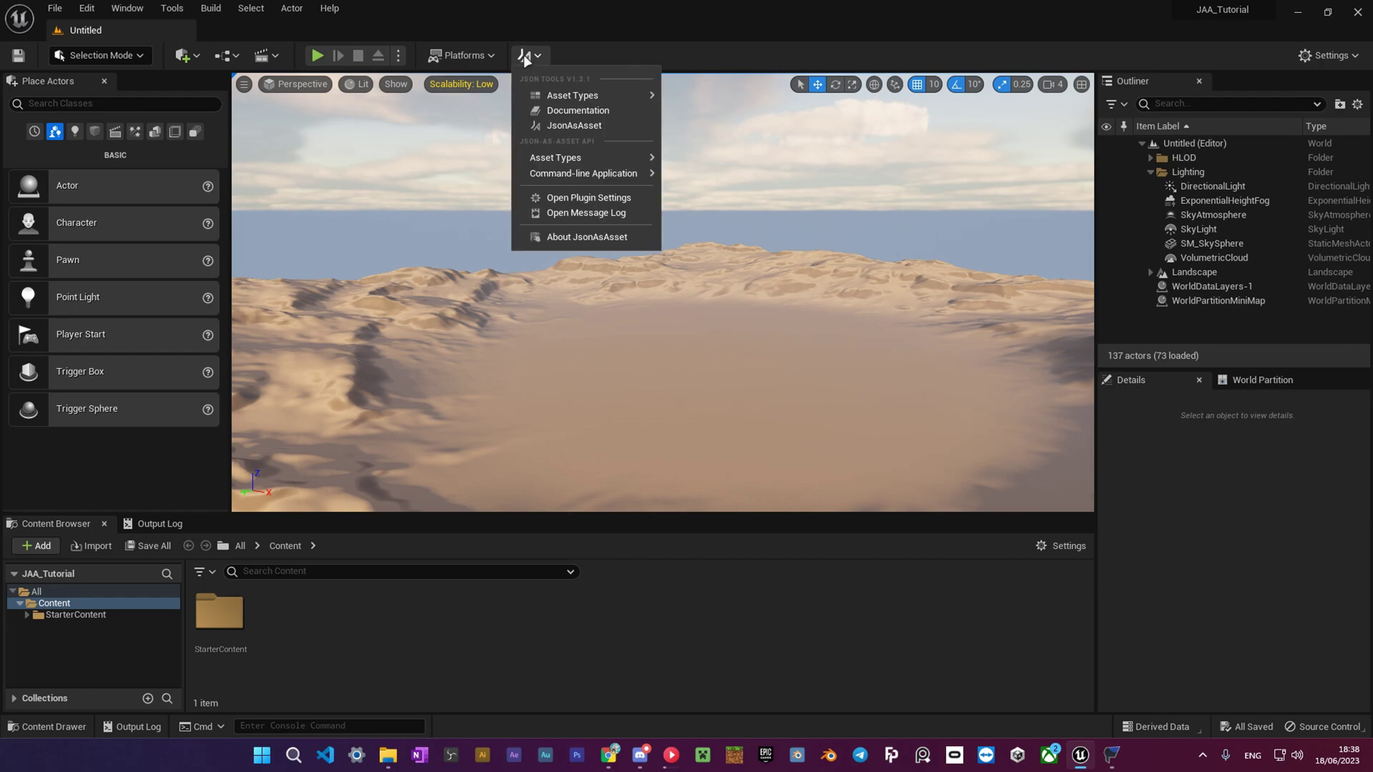
mouse_move(624, 176)
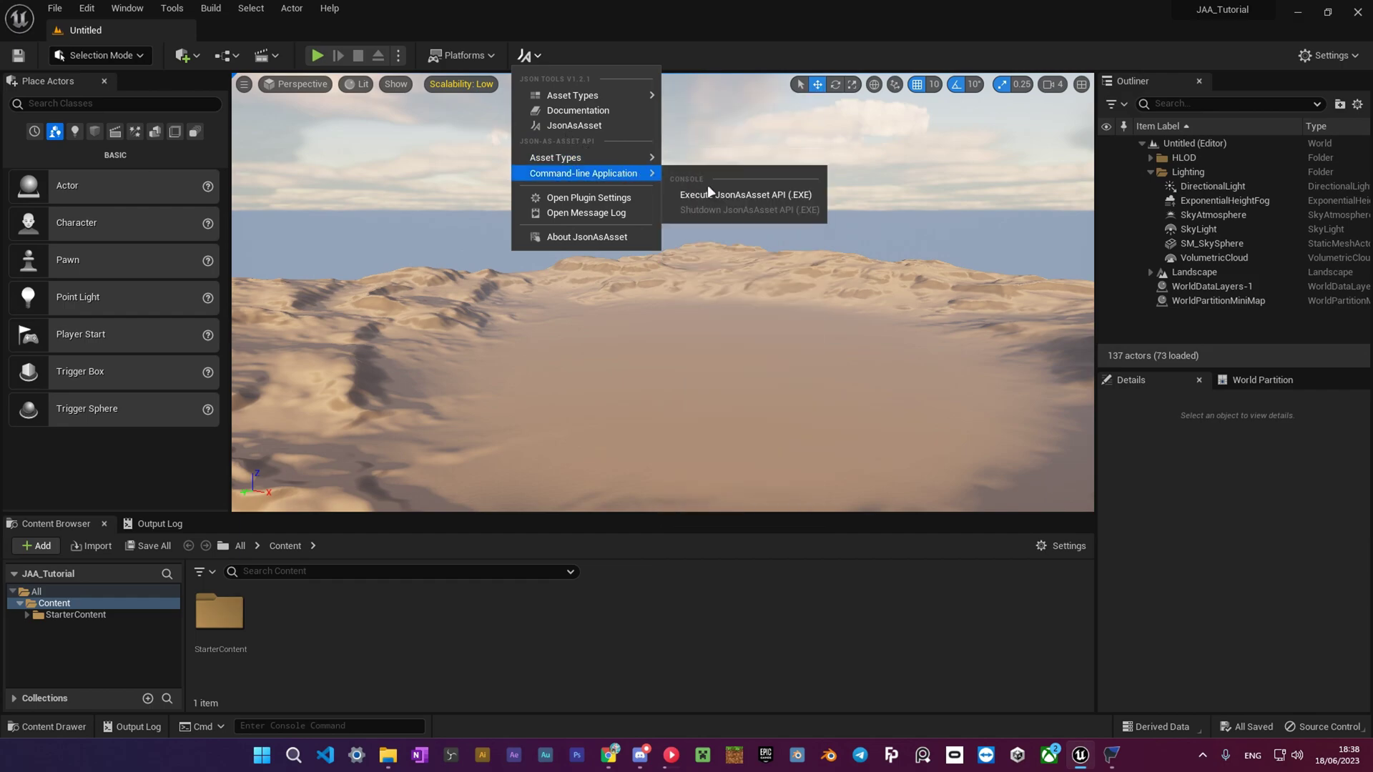
left_click(785, 195)
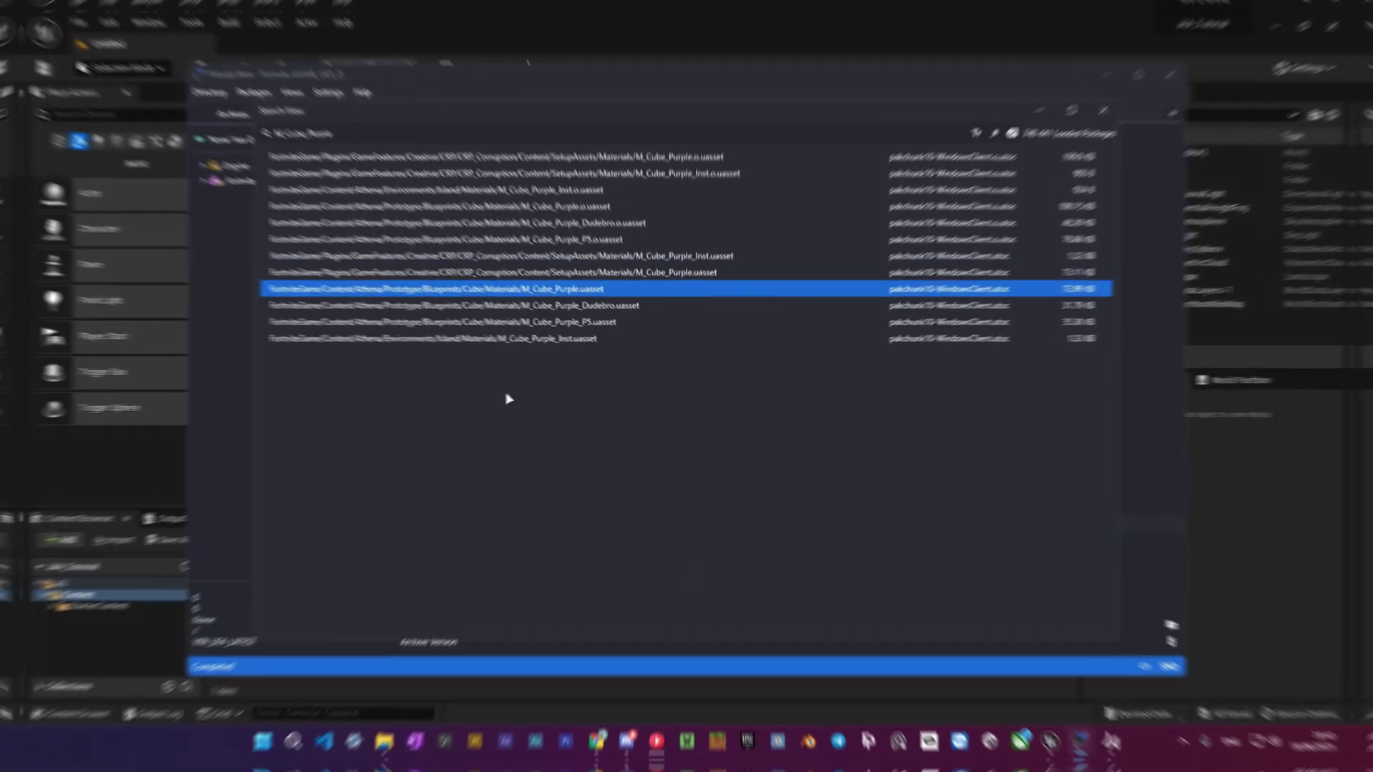
- Export Prototype M_Cube_Purple.uasset's properties to M_Cube_Purple.json and open its Materials output folder
left_click(518, 334)
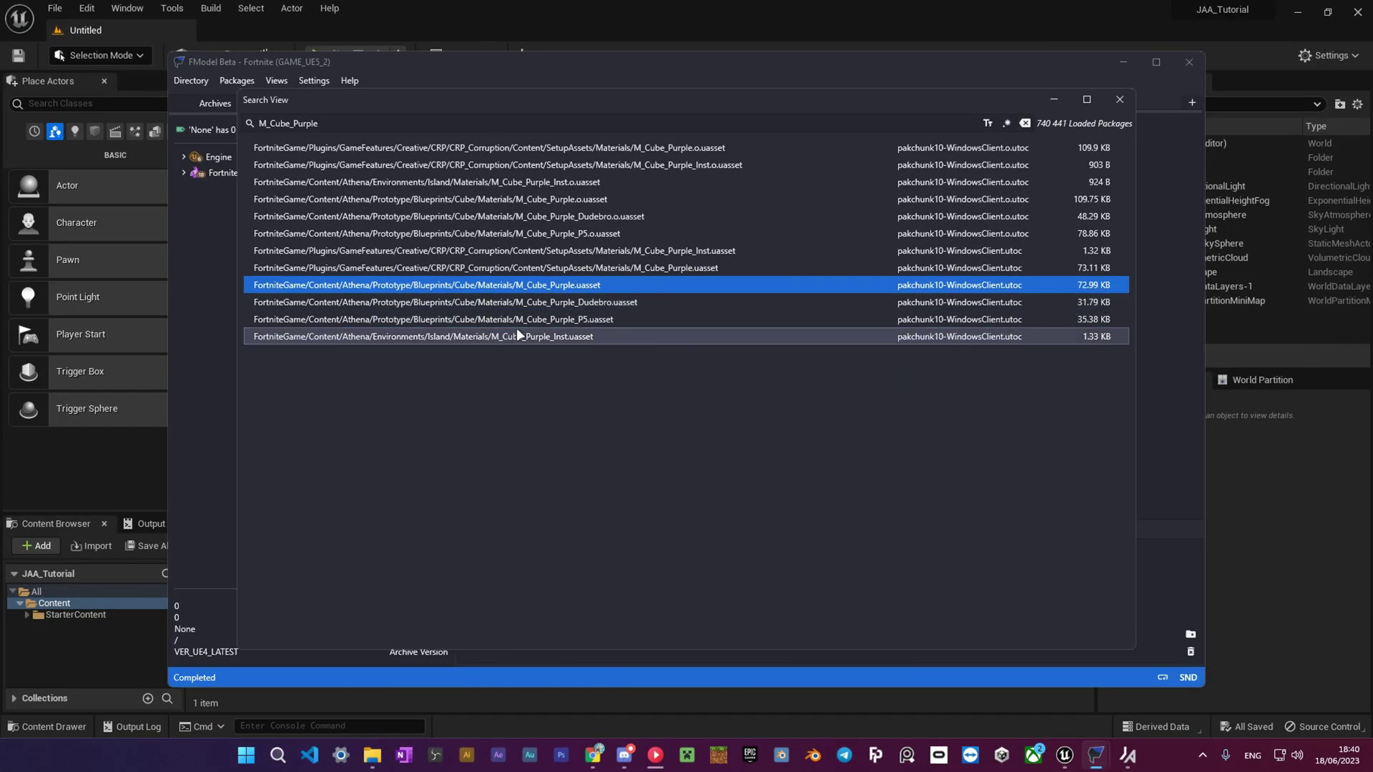
left_click(552, 286)
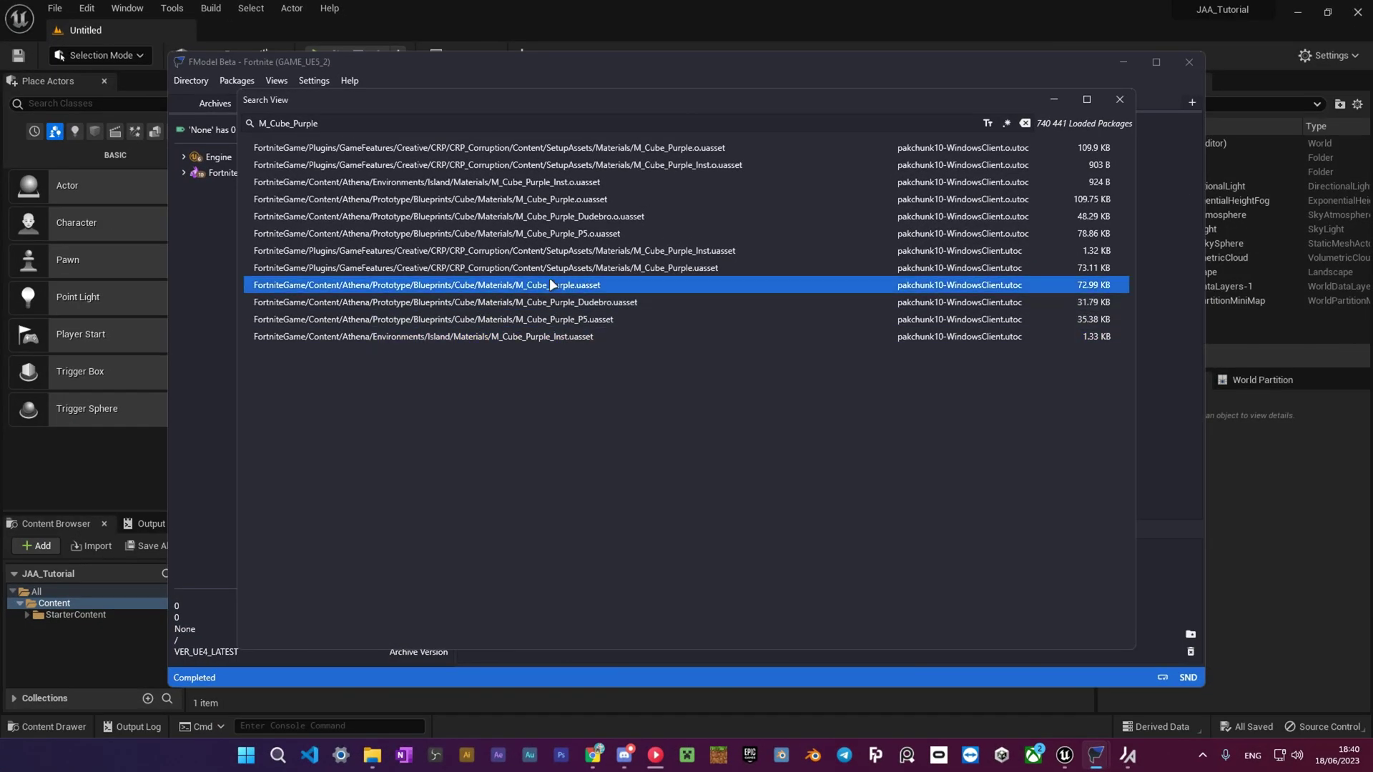
double_click(611, 286)
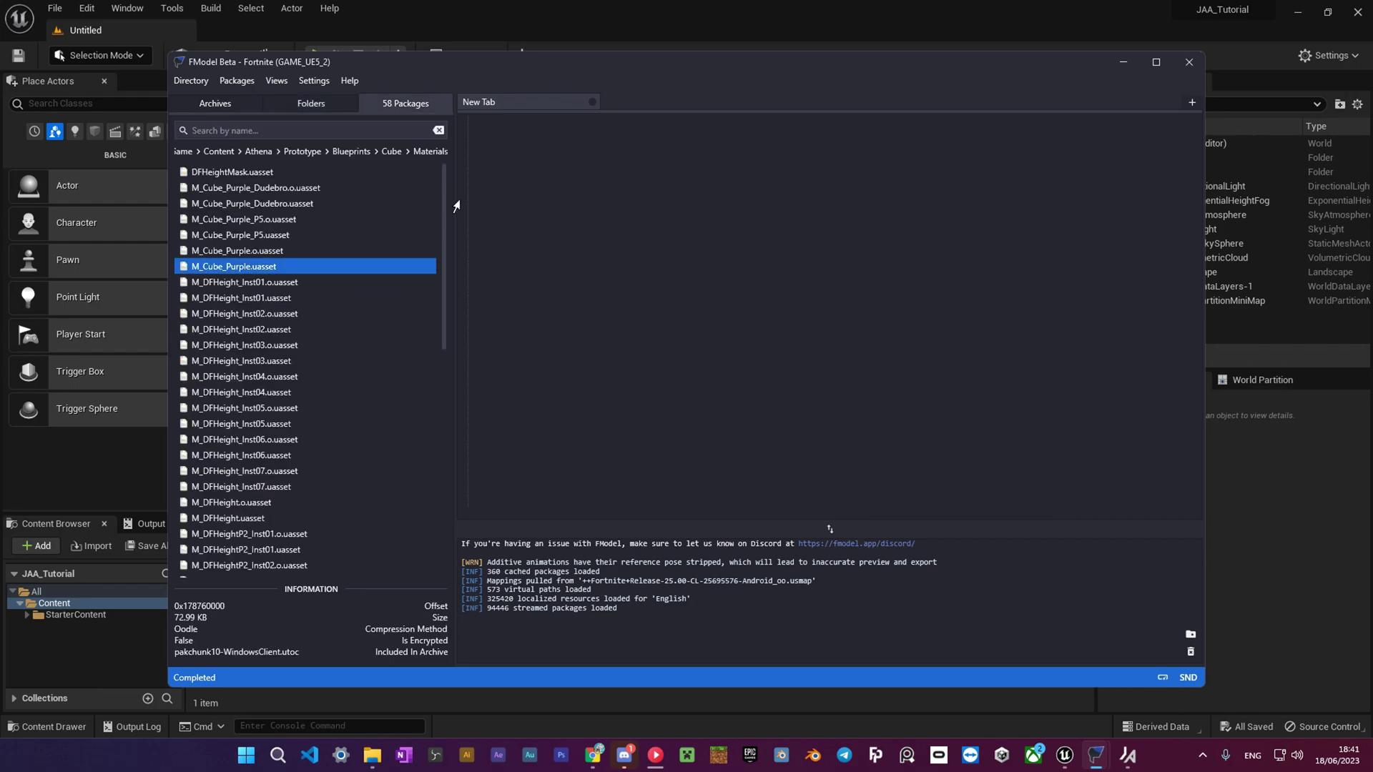
right_click(270, 269)
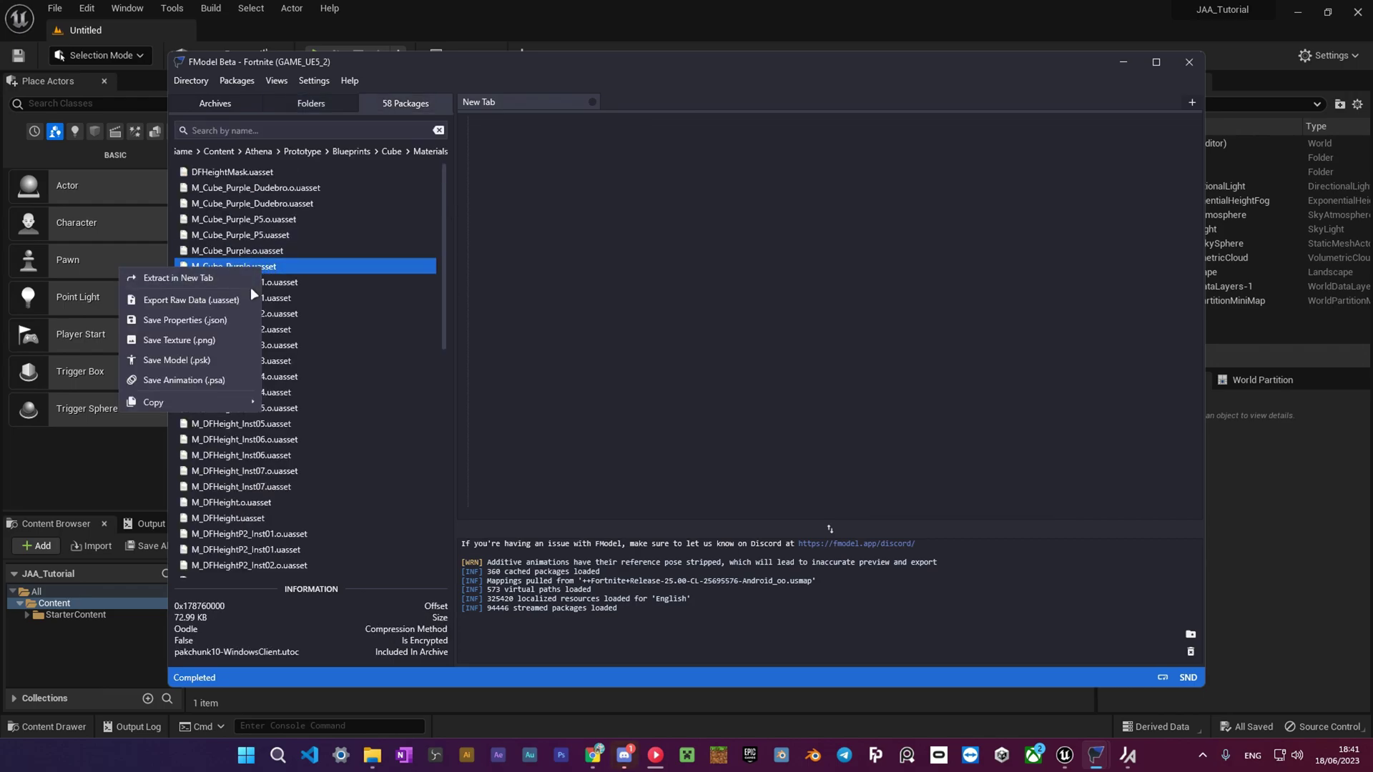
left_click(222, 319)
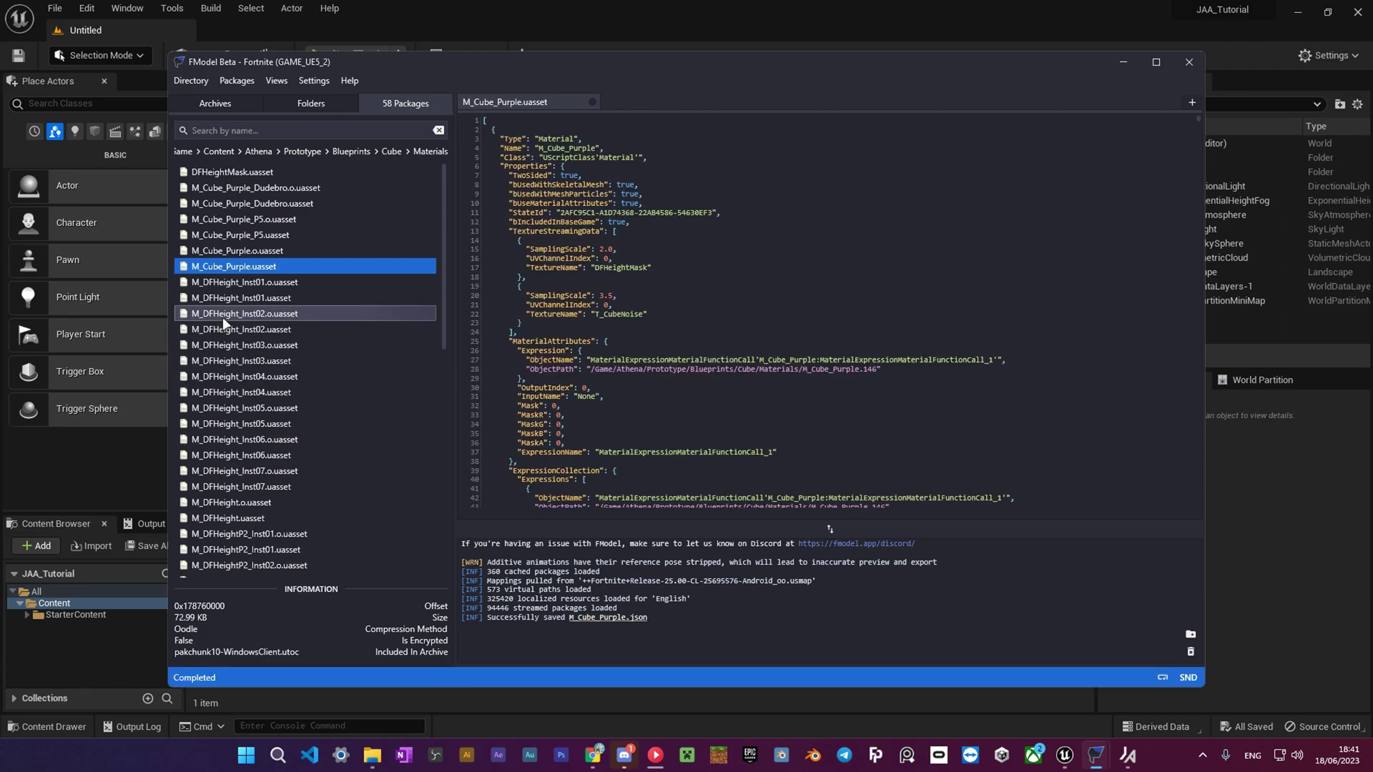
left_click(629, 617)
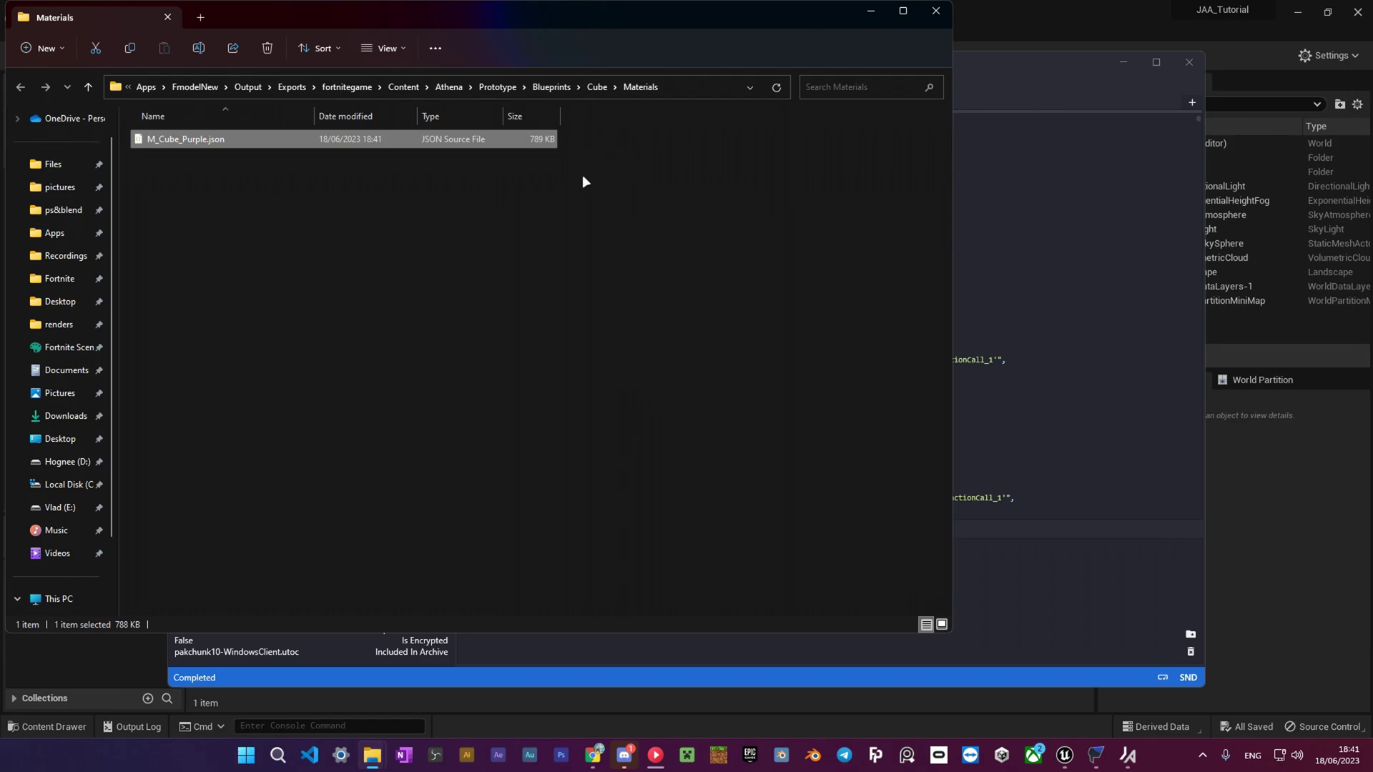
- Minimize Explorer and FModel, then import M_Cube_Purple.json through the JsonAsAsset import entry
left_click(870, 11)
left_click(1124, 62)
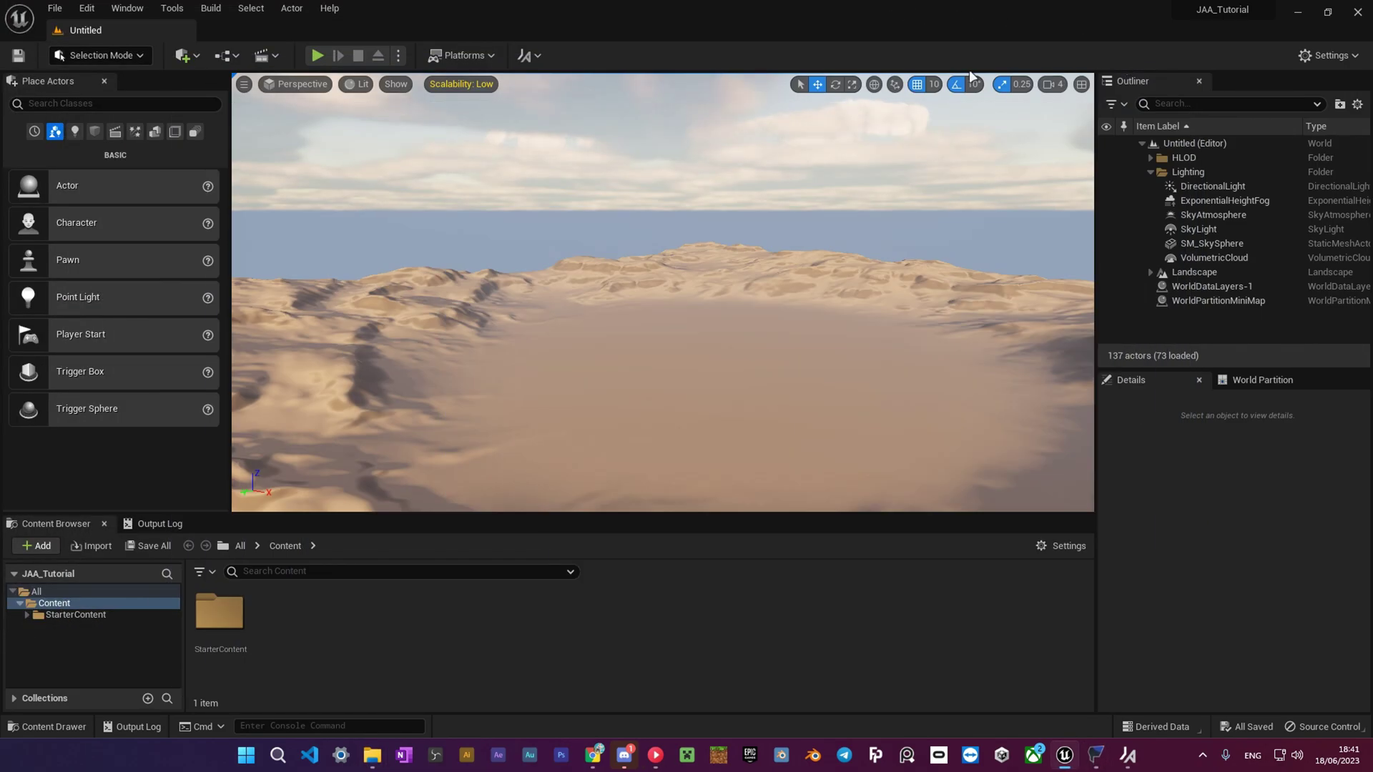
left_click(539, 57)
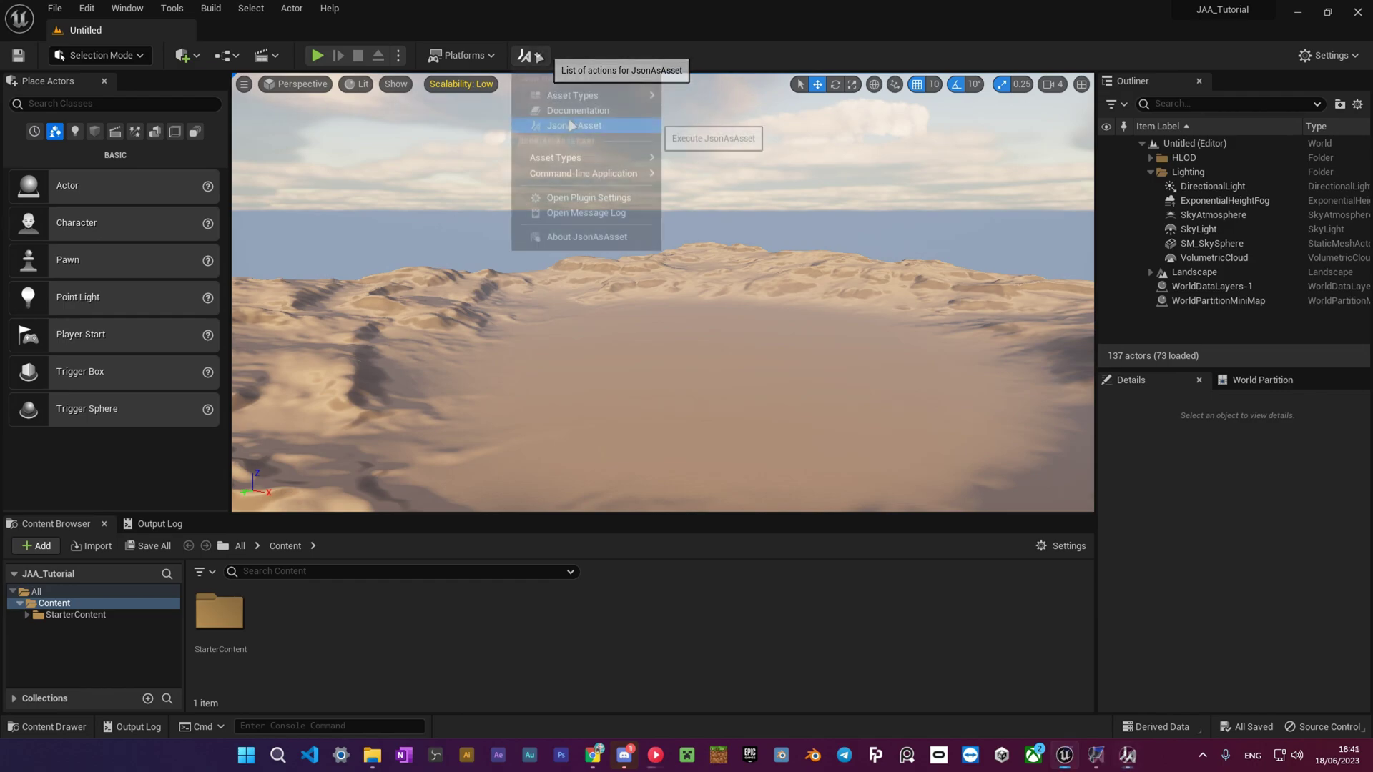
left_click(570, 121)
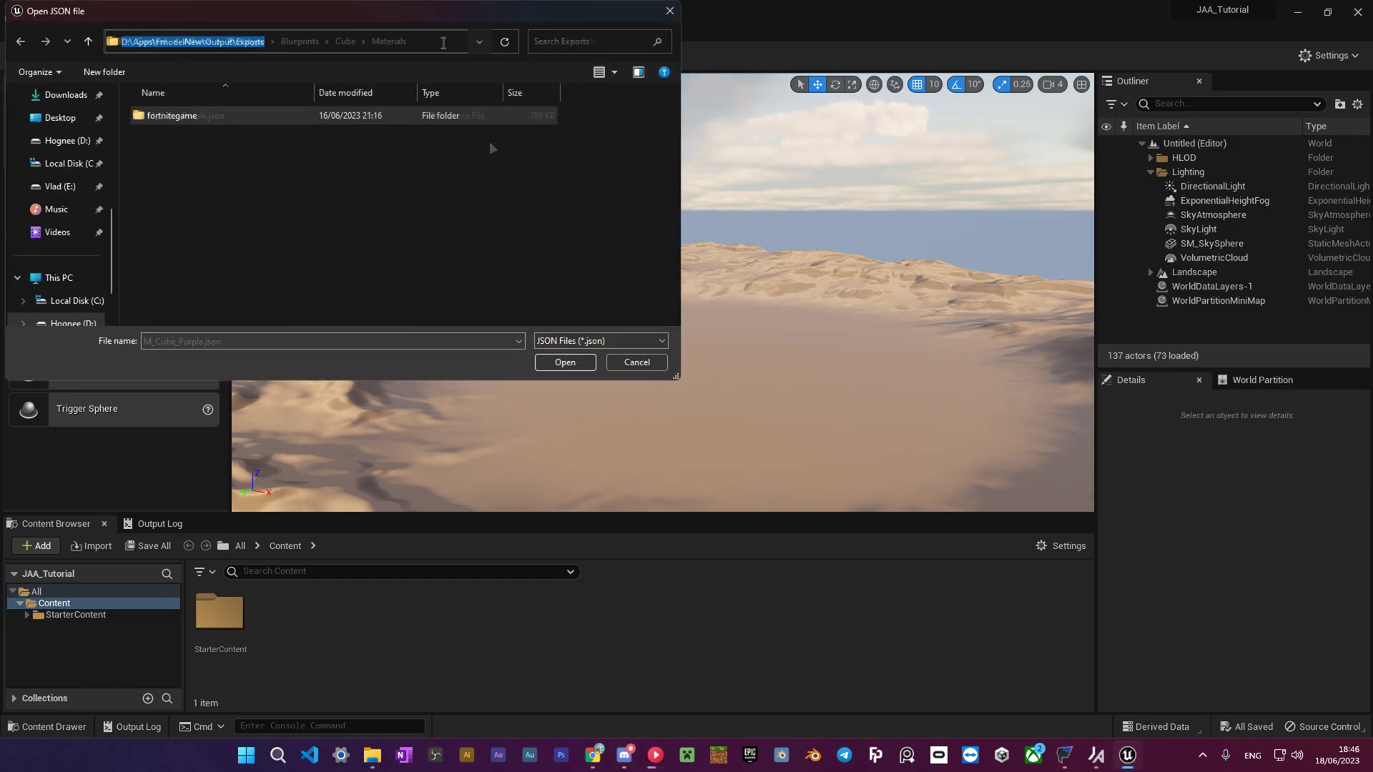
left_click(564, 362)
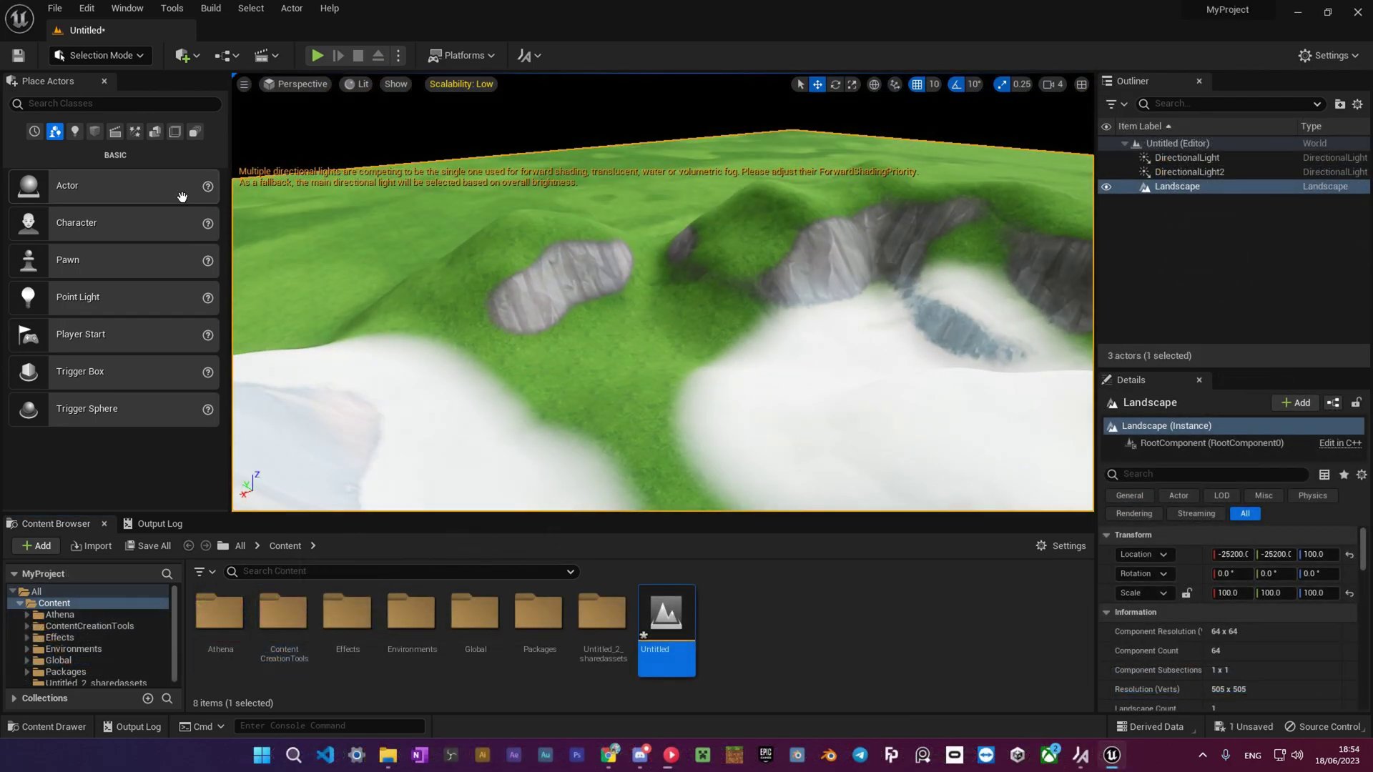
- Enter Landscape mode and paint Forest layer strokes across the terrain
key("shift+2")
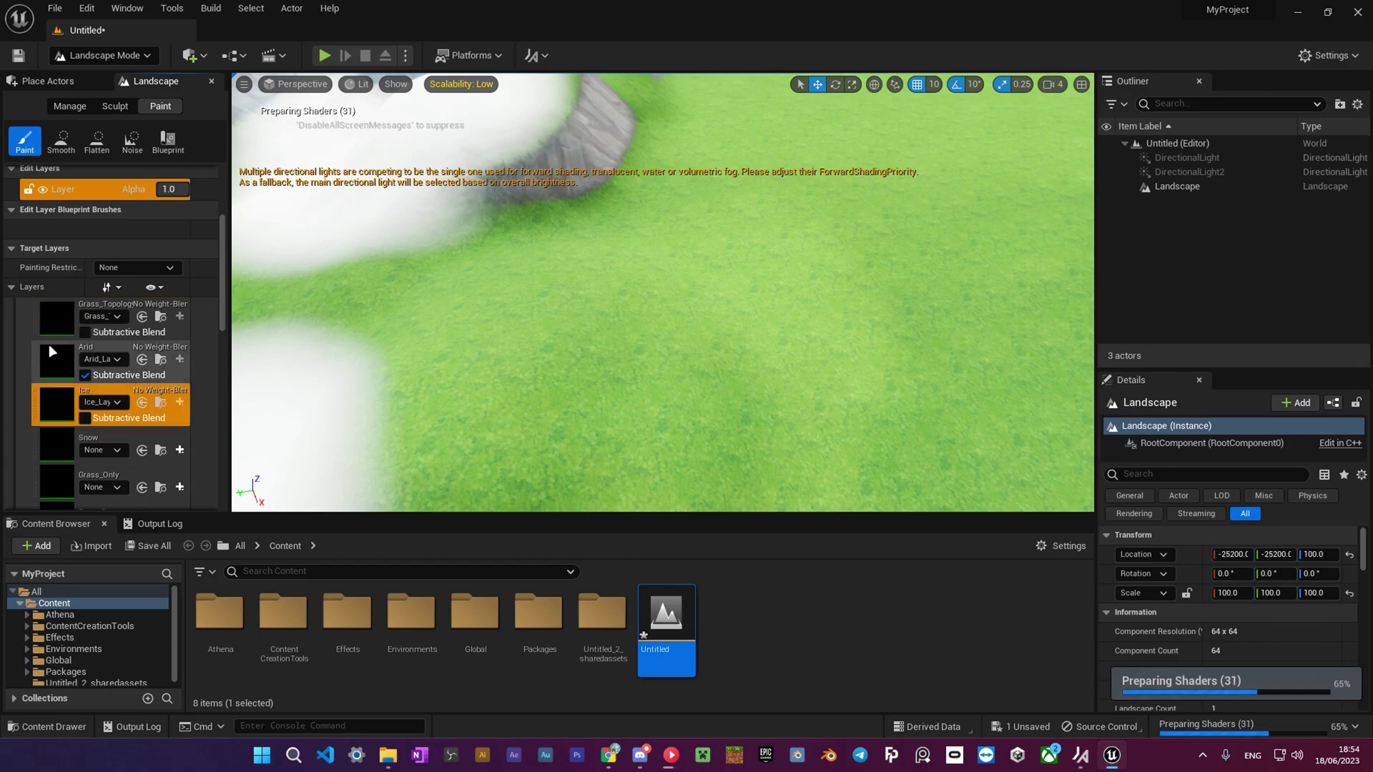
scroll(55, 438, "down", 5)
left_click(55, 343)
scroll(56, 386, "down", 1)
left_click(60, 393)
left_click_drag(601, 351, 896, 281)
mouse_move(897, 281)
right_mouse_down()
mouse_move(958, 286)
mouse_move(994, 307)
right_mouse_up()
- Create and save Mud_LayerInfo for the Mud layer
scroll(84, 429, "down", 6)
left_click(85, 457)
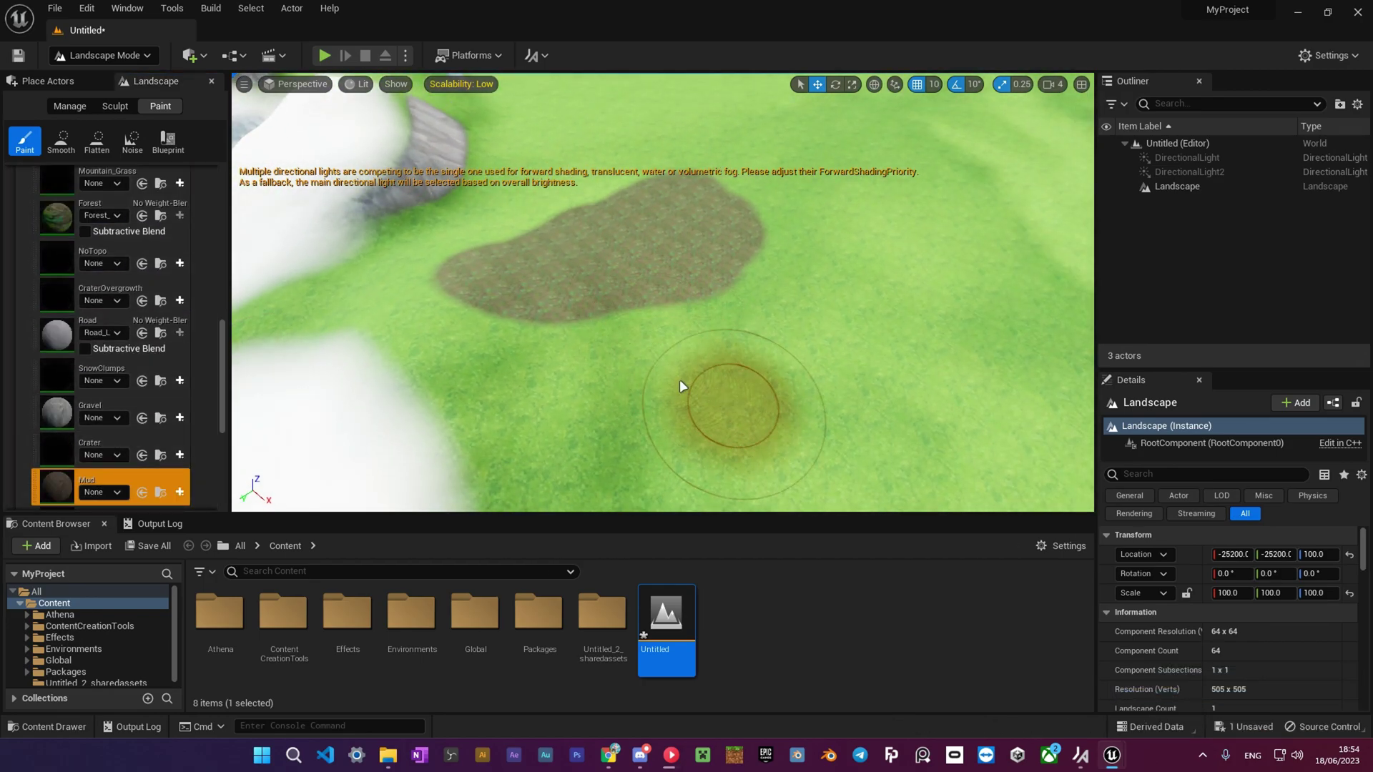
left_click(683, 387)
key("Return")
scroll(95, 419, "down", 2)
left_click(179, 400)
left_click(312, 434)
key("Return")
left_click(572, 386)
- Paint mud patches onto the grass with the Mud layer
left_click(856, 408)
scroll(168, 400, "down", 1)
left_click(163, 379)
mouse_move(661, 377)
left_mouse_down()
mouse_move(680, 379)
mouse_move(604, 389)
mouse_move(613, 221)
mouse_move(867, 328)
left_mouse_up()
key("w")
mouse_move(867, 328)
right_mouse_down()
mouse_move(915, 343)
mouse_move(829, 300)
mouse_move(701, 301)
mouse_move(658, 357)
right_mouse_up()
key("s")
- Create a non weight-blended Jungle_Sand_LayerInfo for the Jungle_Sand layer
scroll(150, 400, "down", 3)
left_click(154, 438)
left_click(758, 401)
left_click(856, 406)
left_click(180, 450)
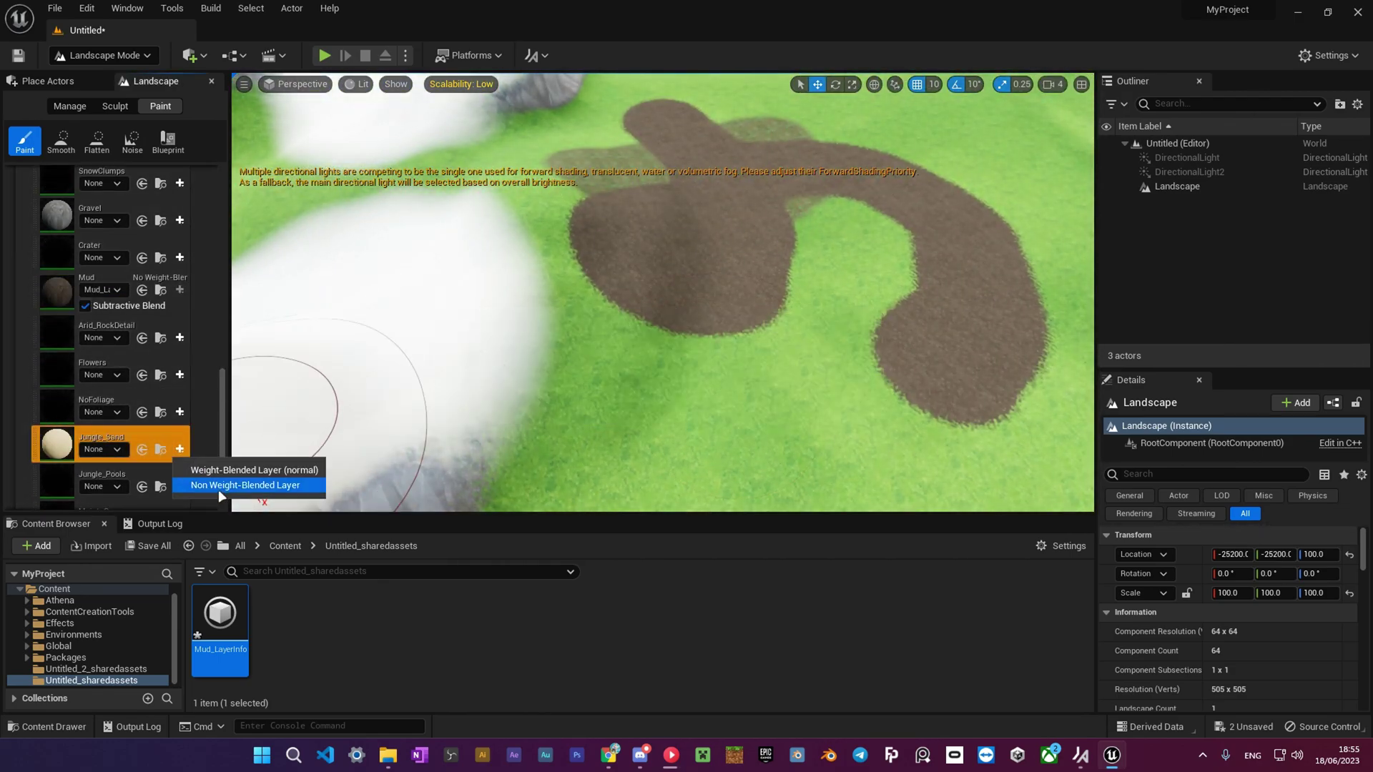
left_click(219, 486)
left_click(758, 462)
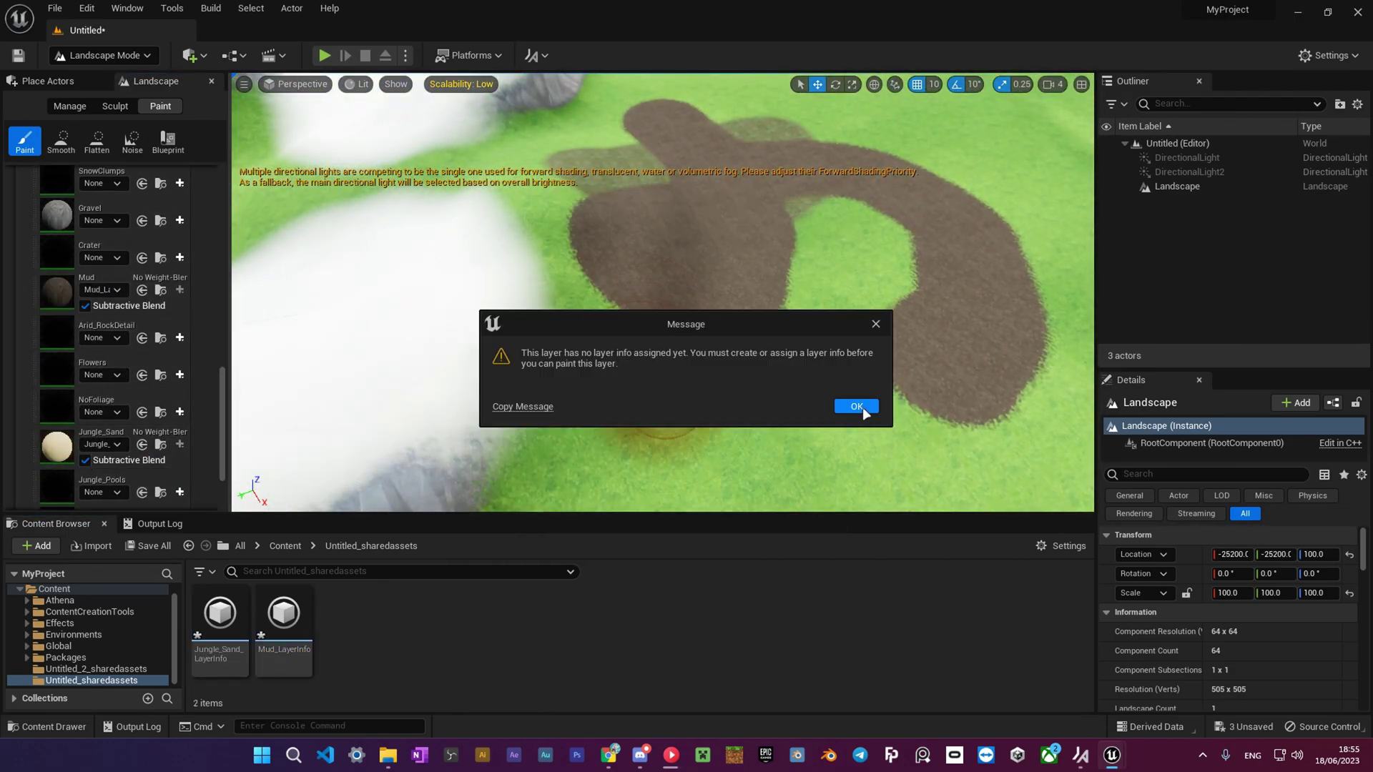
left_click(863, 412)
- Paint Jungle_Sand across the landscape, undo the last stroke, and review sand and mud
left_click(181, 444)
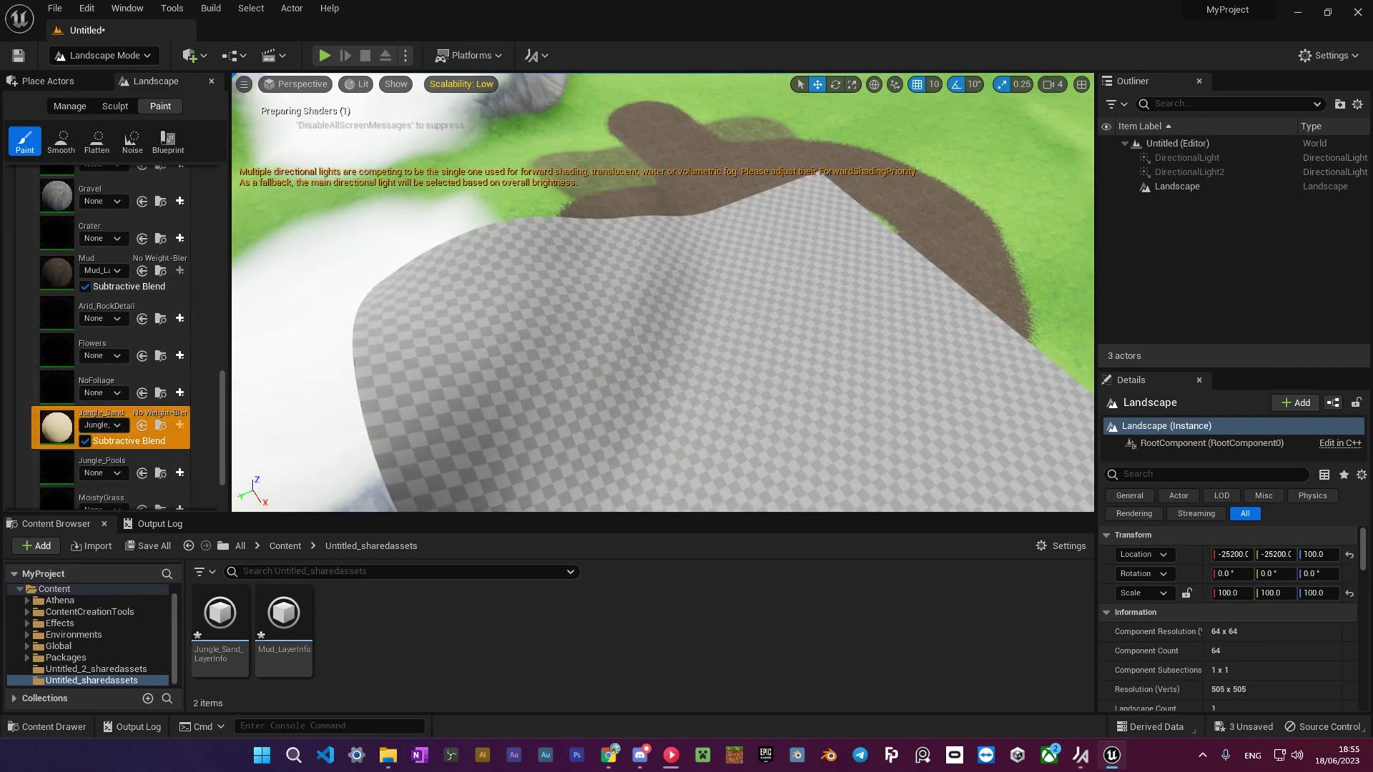
mouse_move(739, 290)
left_mouse_down()
mouse_move(710, 189)
mouse_move(803, 333)
left_mouse_up()
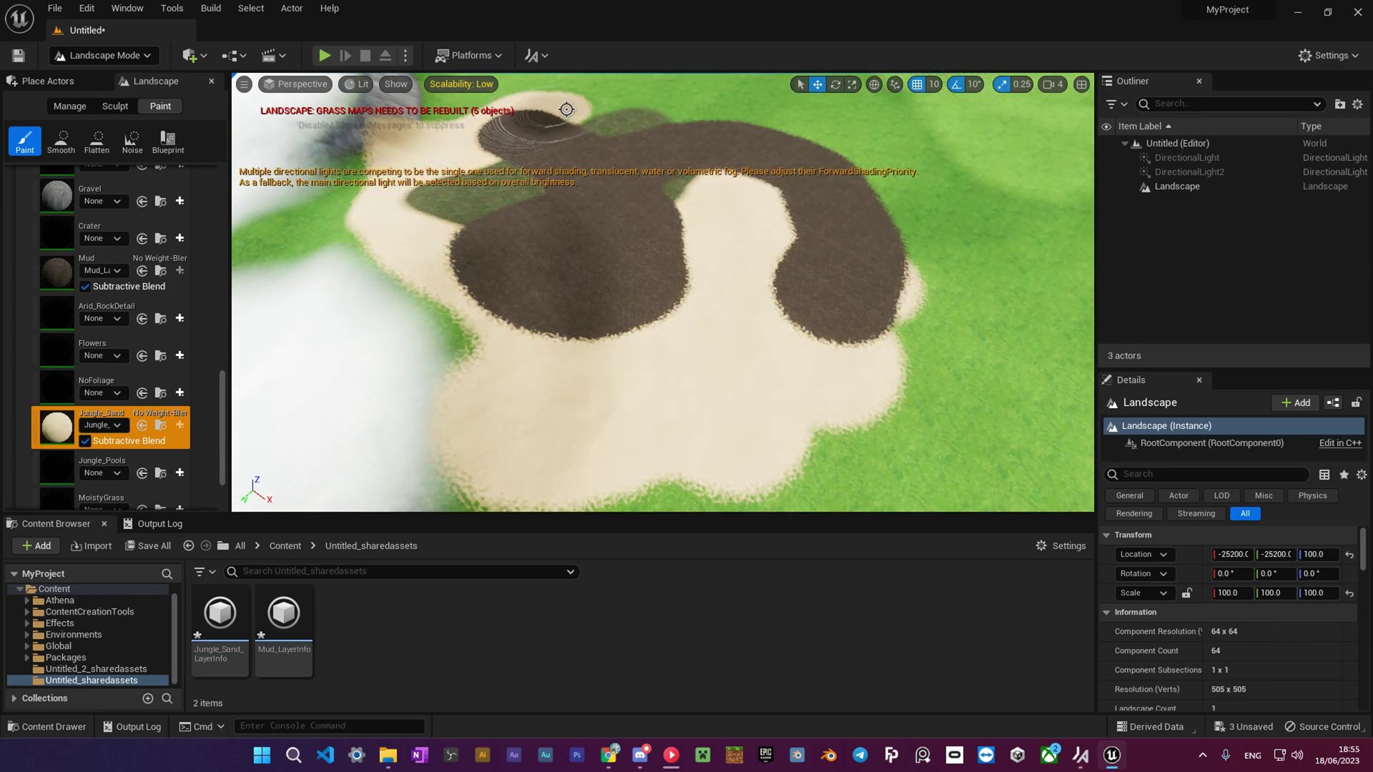
key("ctrl+z")
mouse_move(446, 317)
right_mouse_down()
mouse_move(343, 315)
mouse_move(315, 336)
mouse_move(286, 321)
mouse_move(321, 286)
mouse_move(422, 329)
mouse_move(444, 322)
right_mouse_up()
key("w")
key("s")
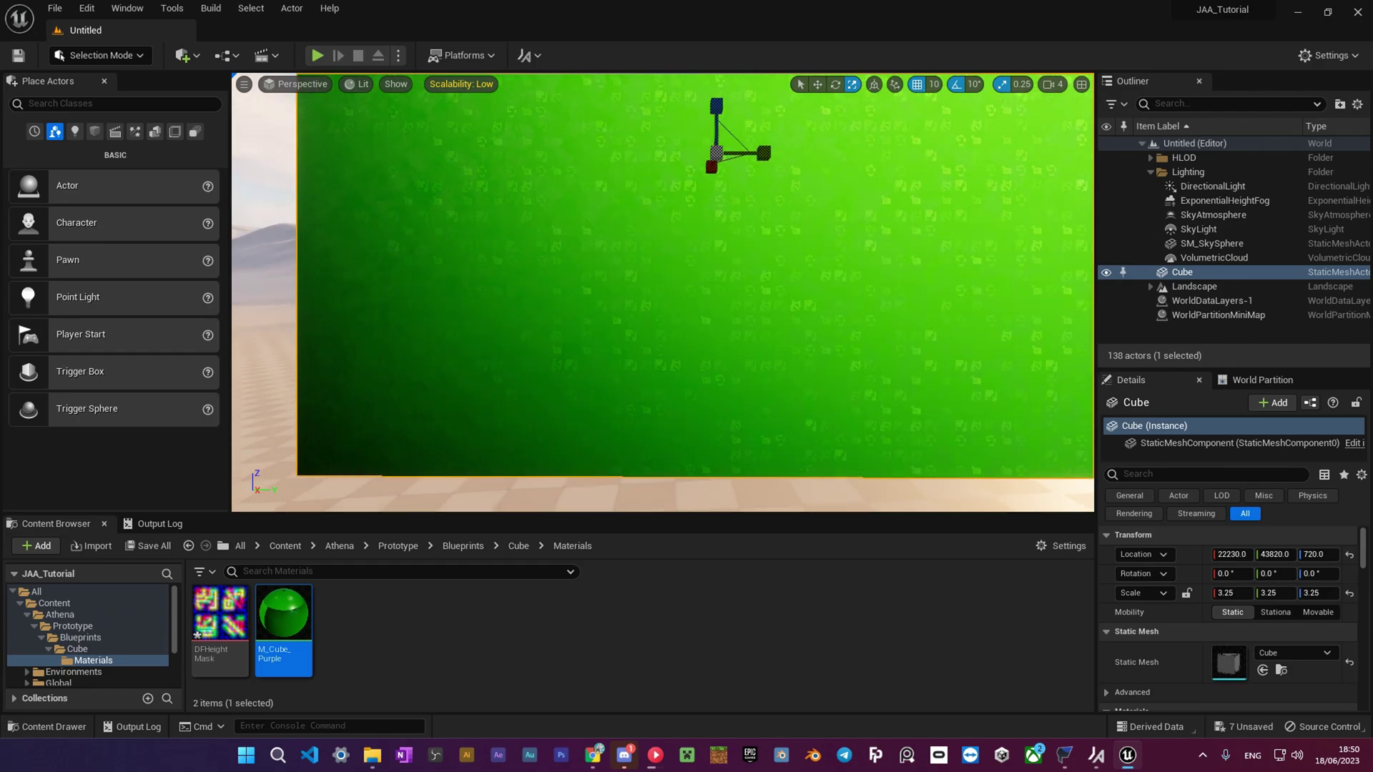
- Fly around the green cube and coated character, then open the Gravel layer's layer info options
key("w")
right_click_drag(663, 292, 615, 290)
key("s")
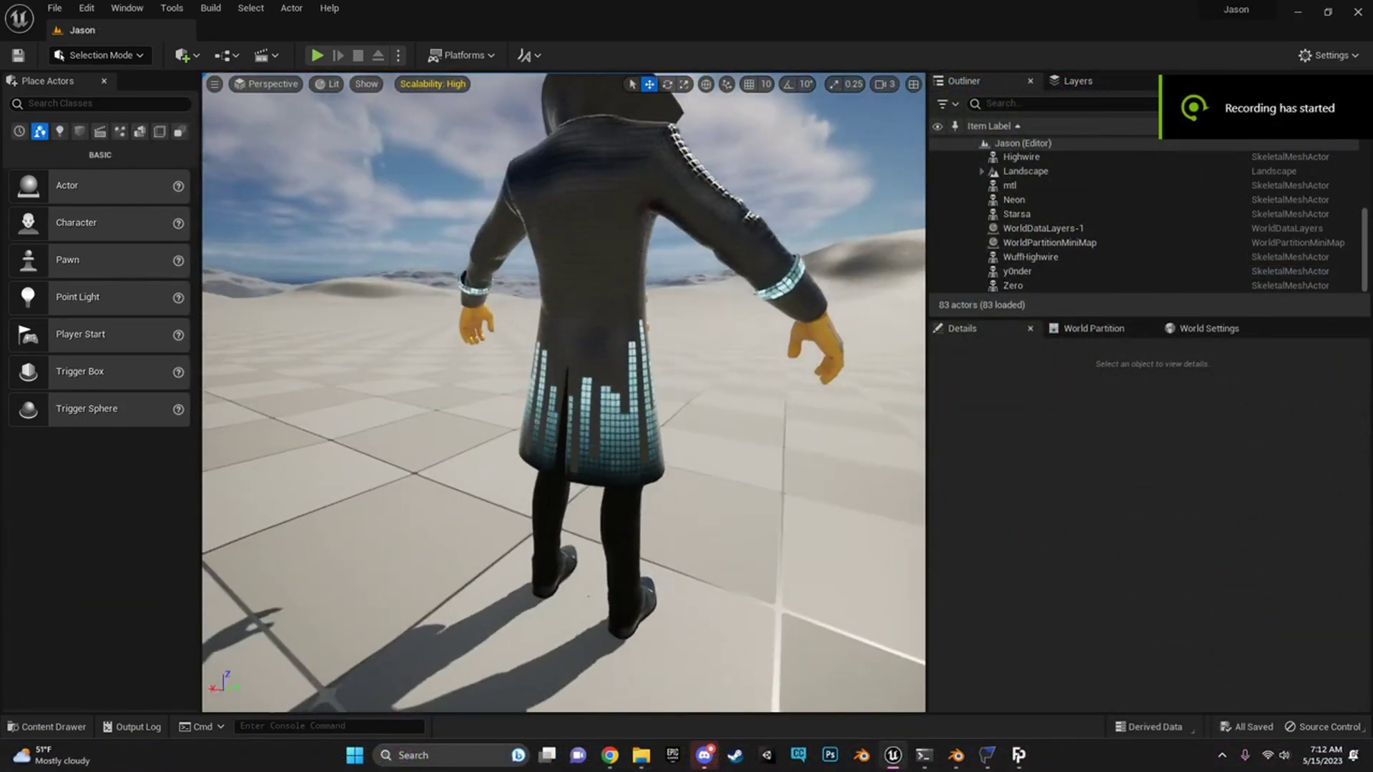
key("a")
right_click_drag(563, 393, 372, 418)
key("s")
key("d")
key("s")
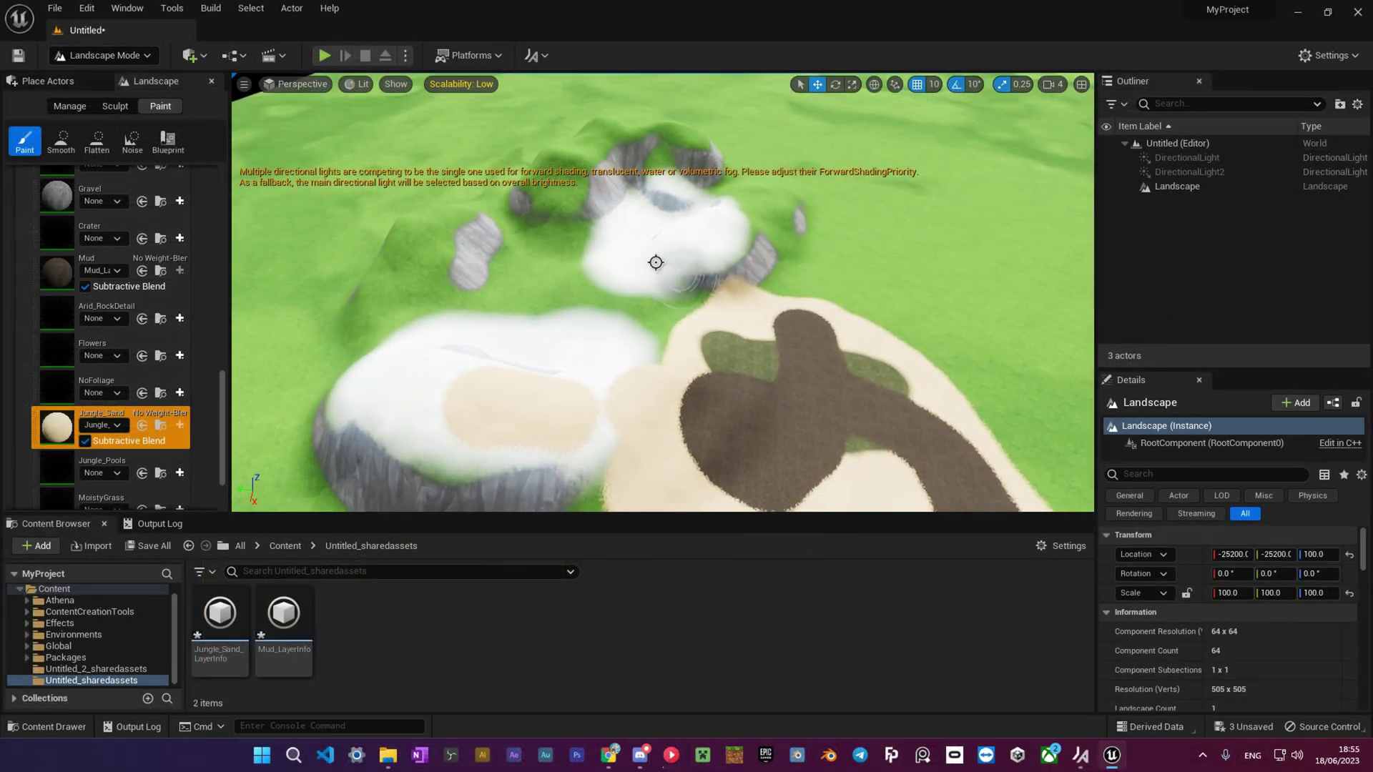
left_click(179, 220)
- Create and save Gravel_LayerInfo for the Gravel layer
left_click(216, 243)
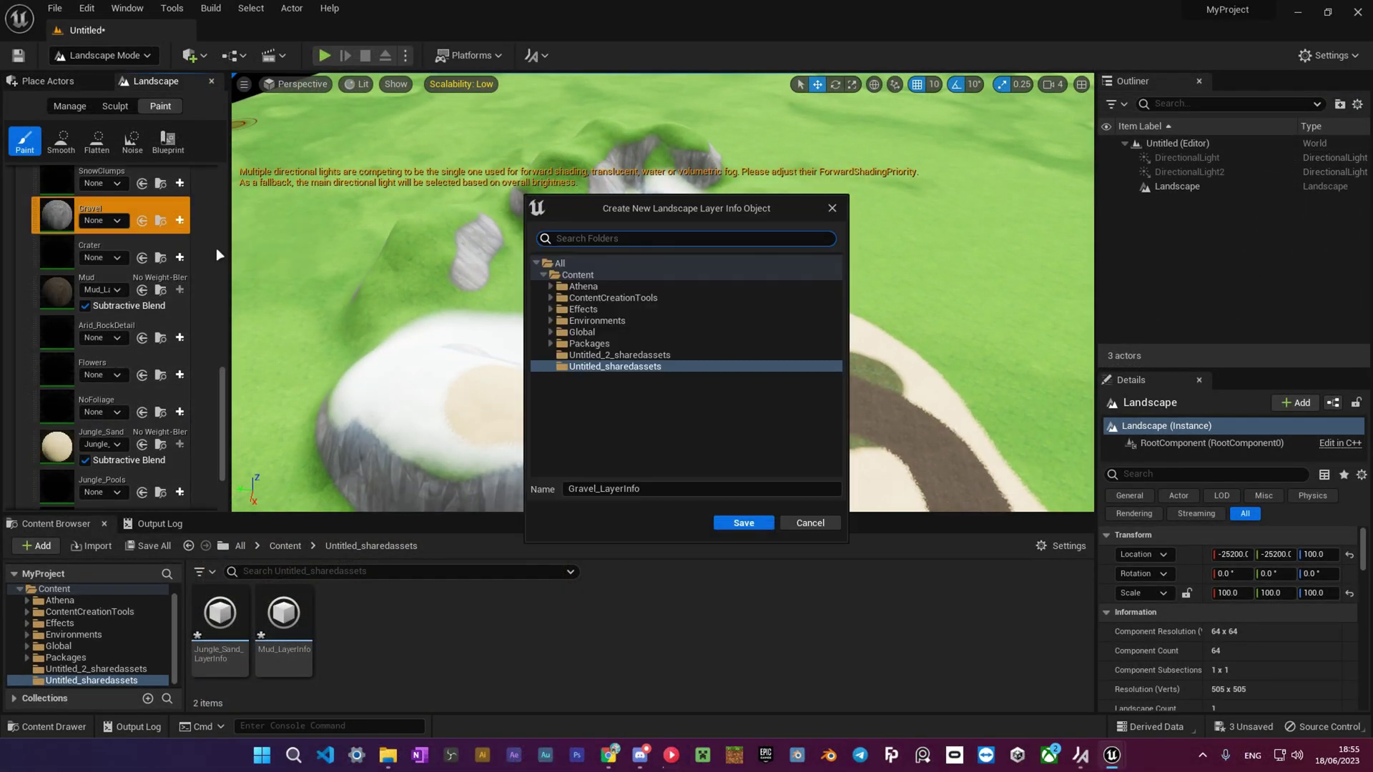
key("Return")
left_click(857, 404)
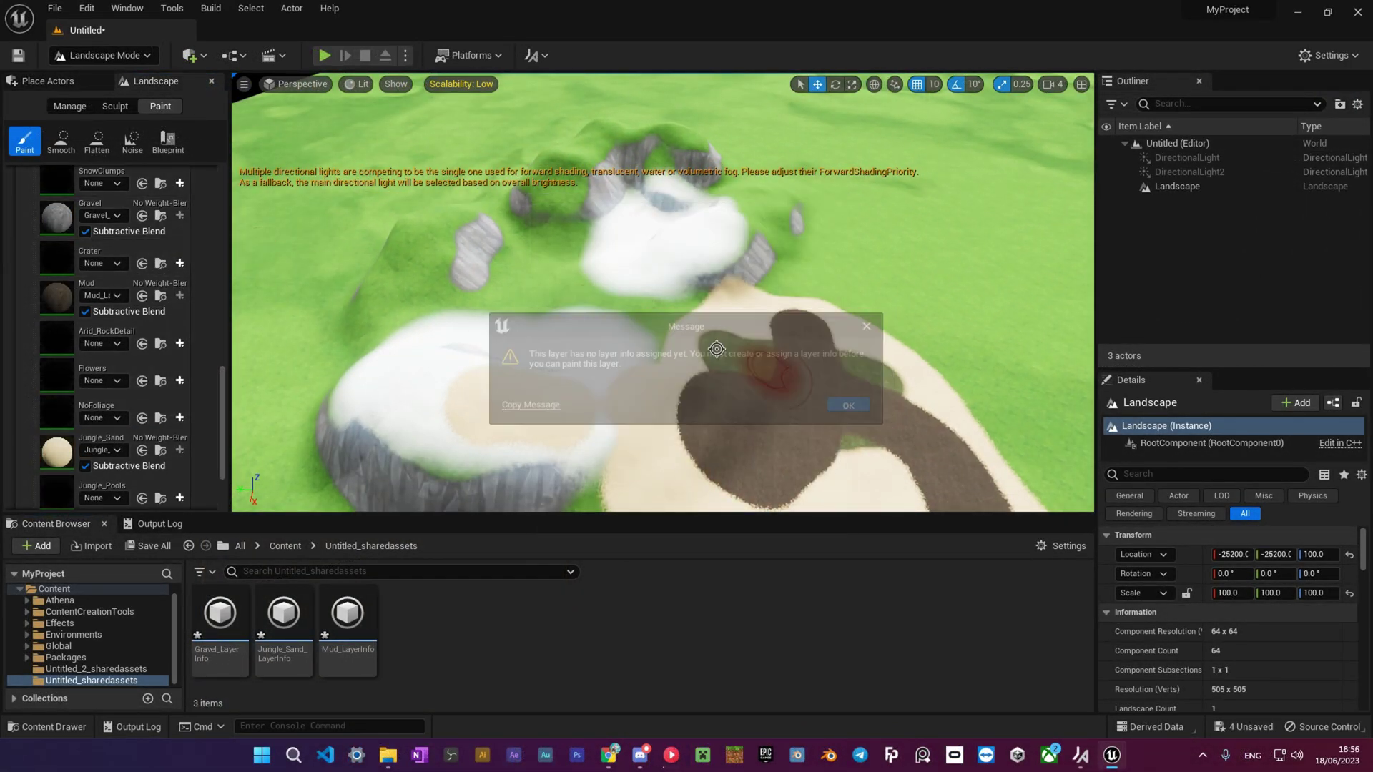
- Paint gravel along the landscape hillside with the Gravel layer
left_click(867, 412)
left_click(57, 213)
left_click_drag(570, 318, 572, 298)
right_click_drag(572, 299, 529, 303)
left_click_drag(687, 339, 567, 324)
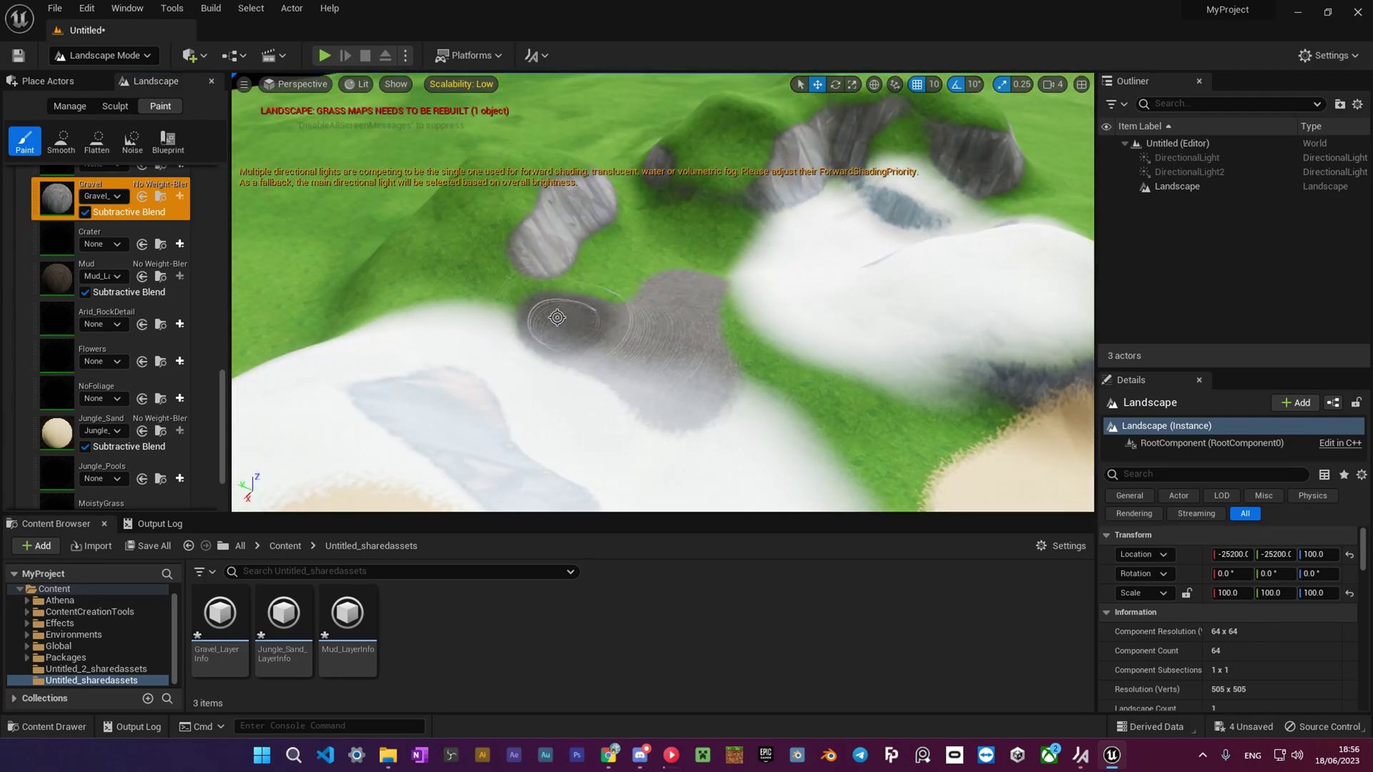
mouse_move(559, 148)
right_mouse_down()
mouse_move(644, 200)
mouse_move(665, 172)
right_mouse_up()
mouse_move(583, 315)
left_mouse_down()
mouse_move(635, 358)
mouse_move(581, 246)
mouse_move(730, 249)
left_mouse_up()
mouse_move(731, 250)
right_mouse_down()
mouse_move(822, 264)
mouse_move(879, 329)
right_mouse_up()
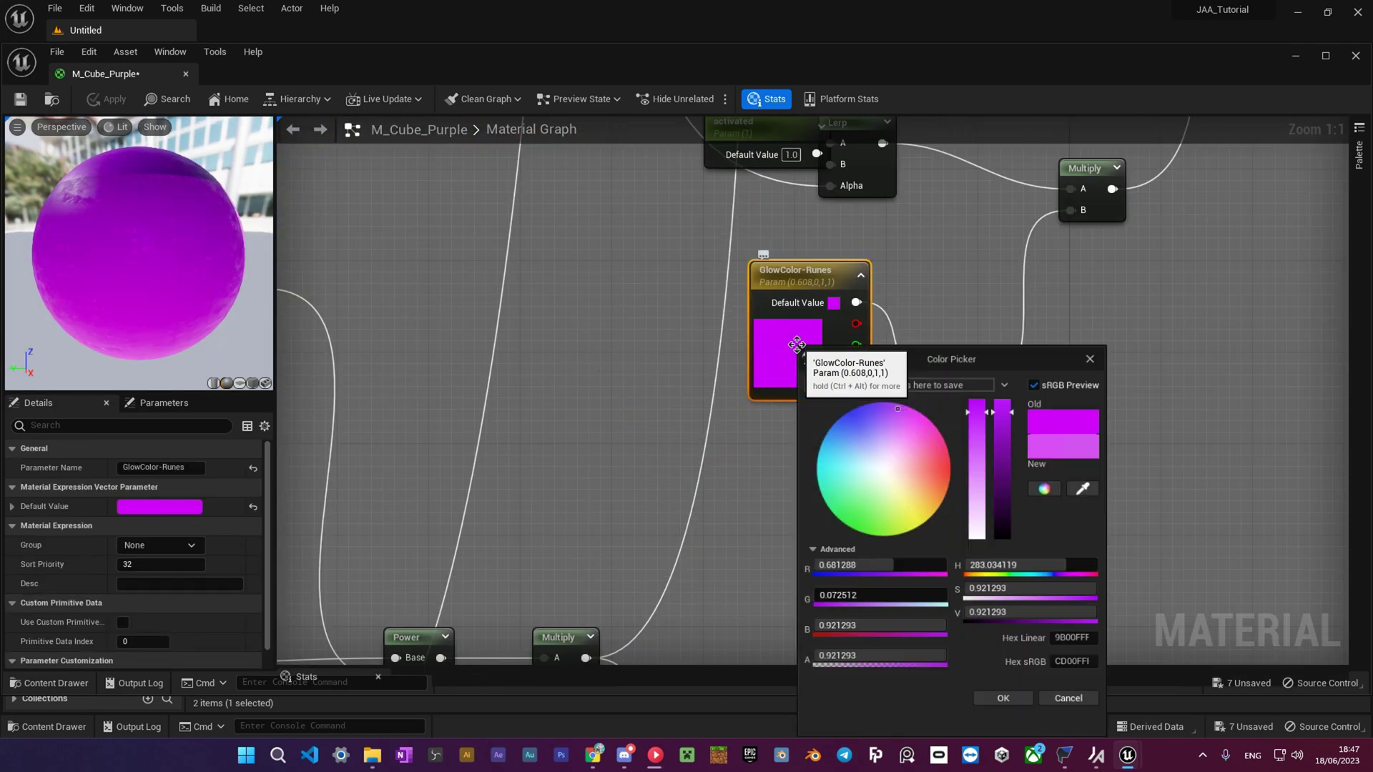
- Set the GlowColor1 and GlowColor3 parameters to green in the Color Picker
left_click_drag(937, 500, 941, 510)
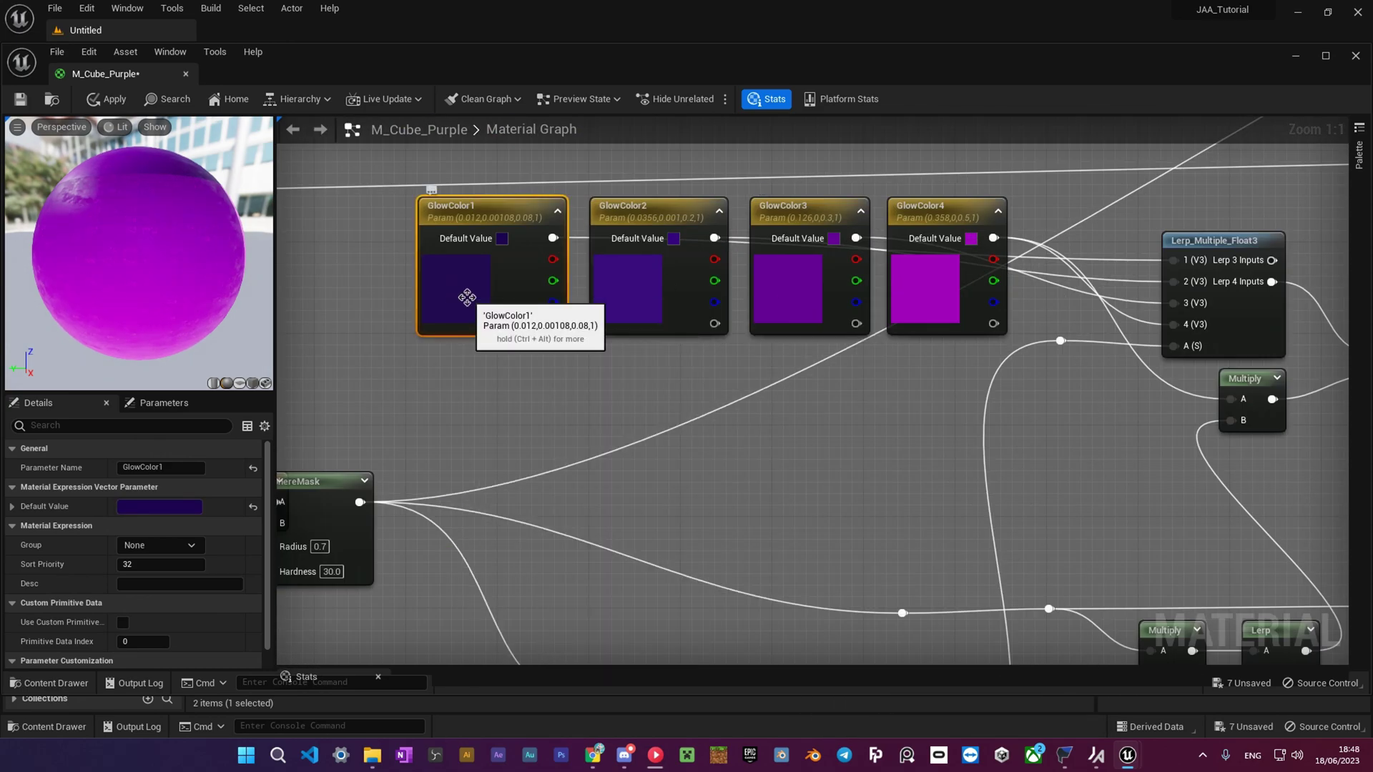
double_click(466, 296)
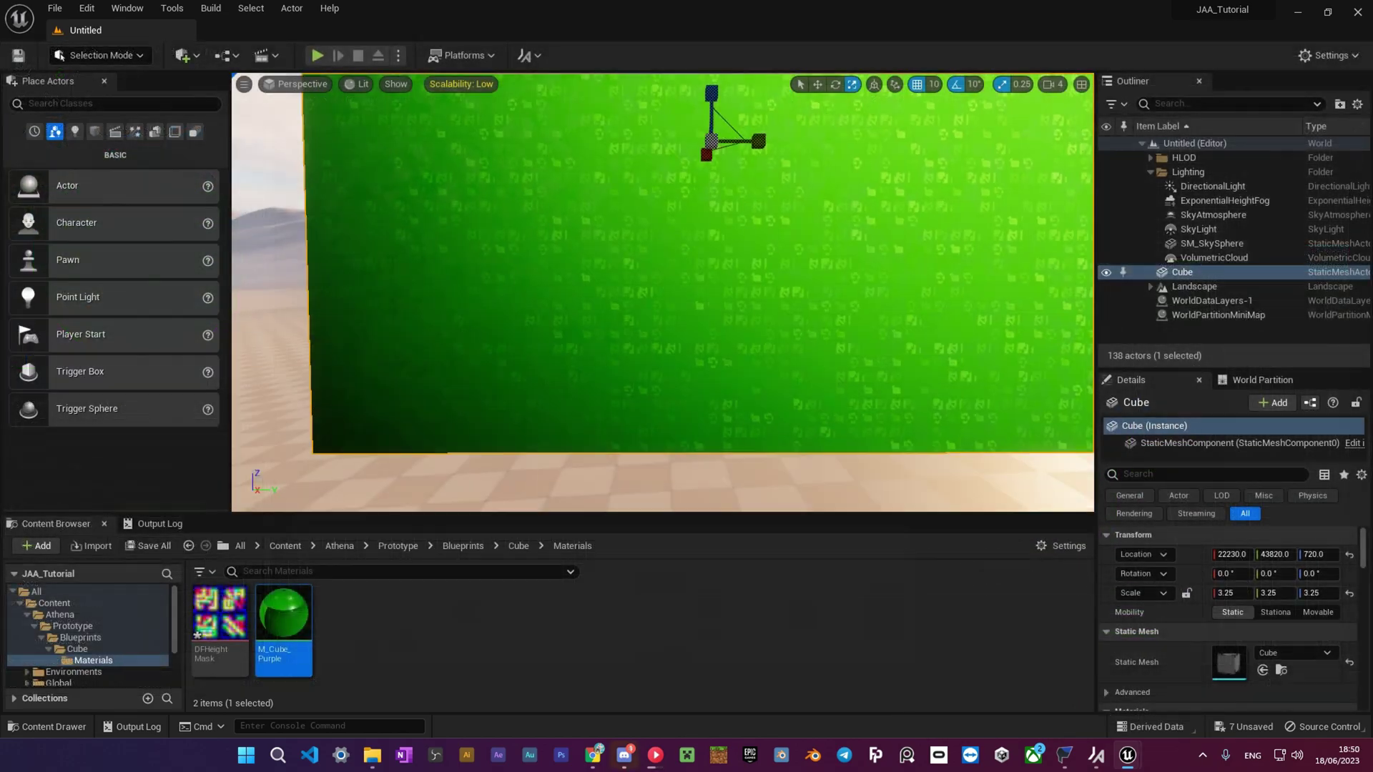
key("w")
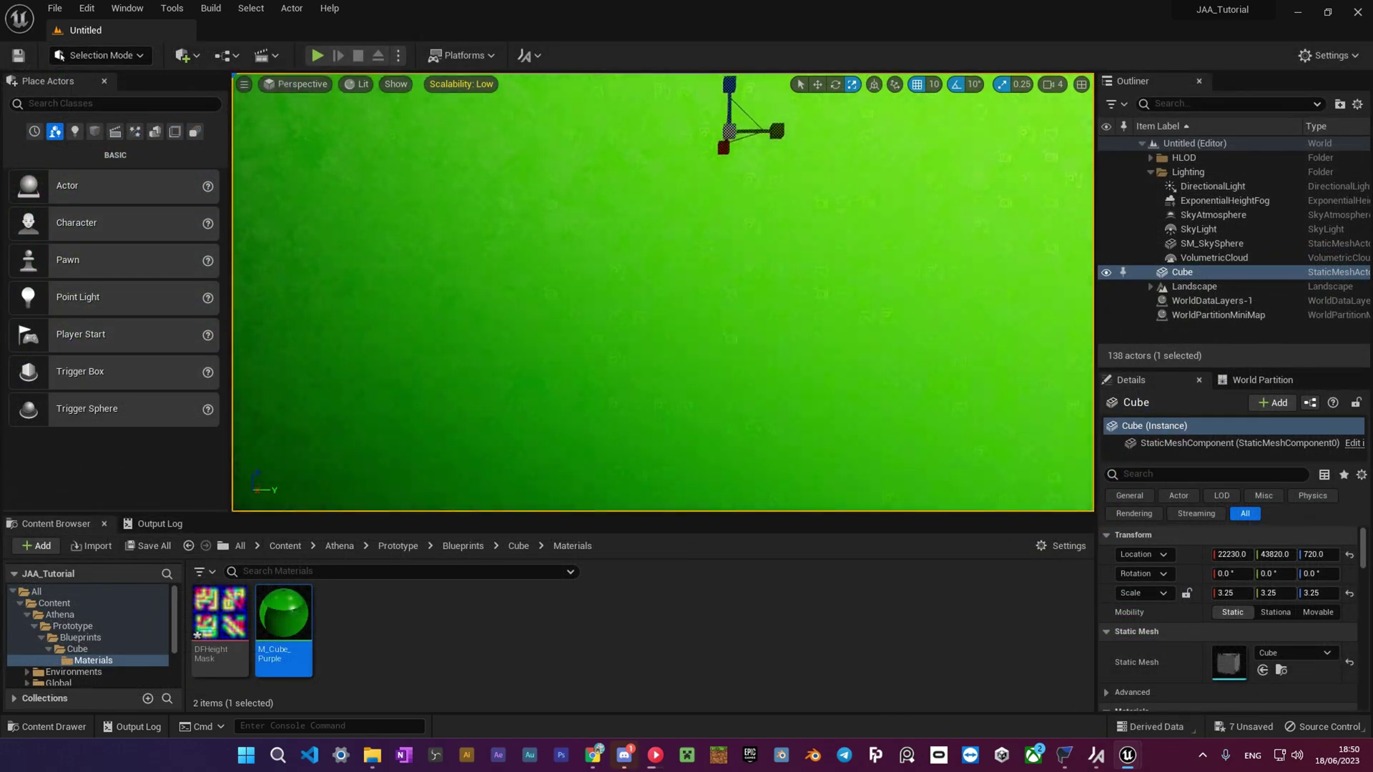
key("a")
key("s")
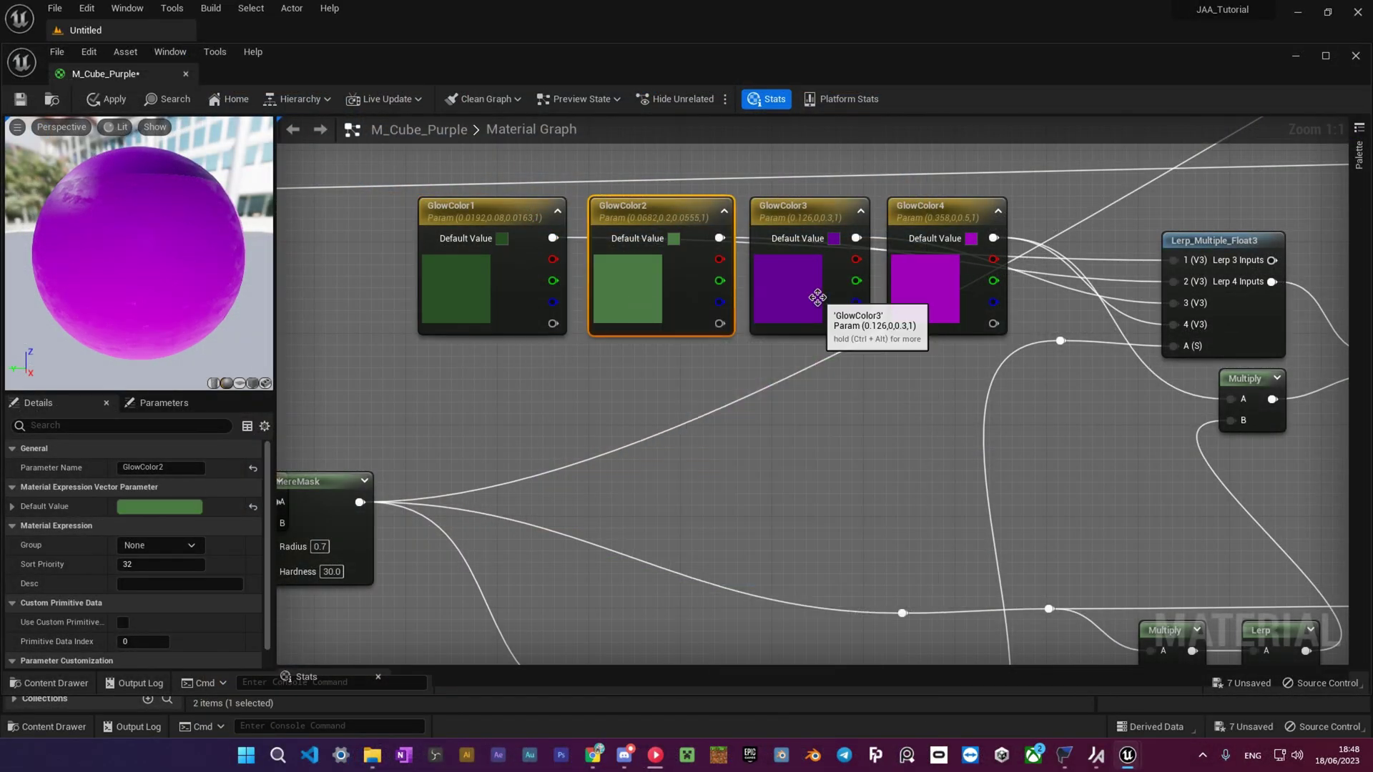
double_click(817, 297)
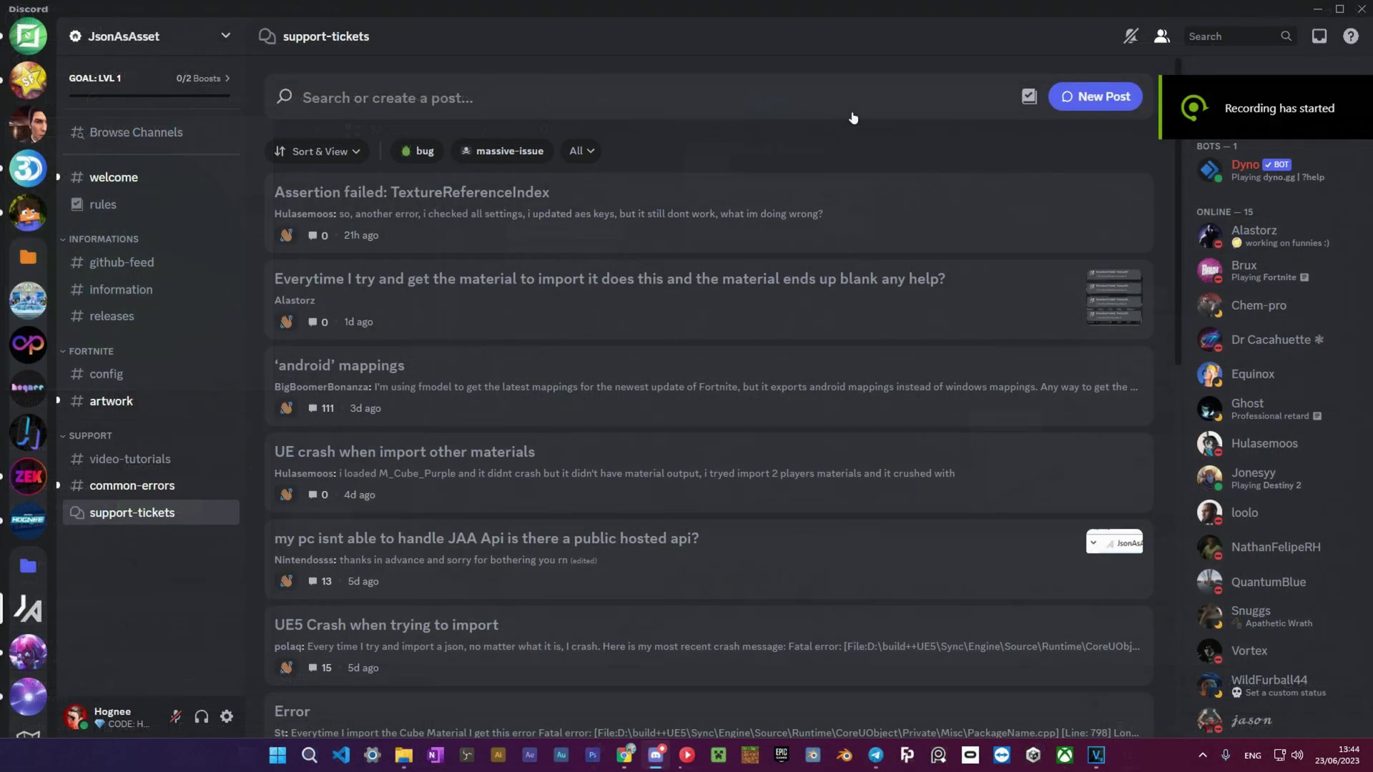
- Draft a new Discord support-tickets forum post titled 'sfdfs' with placeholder text
left_click(351, 98)
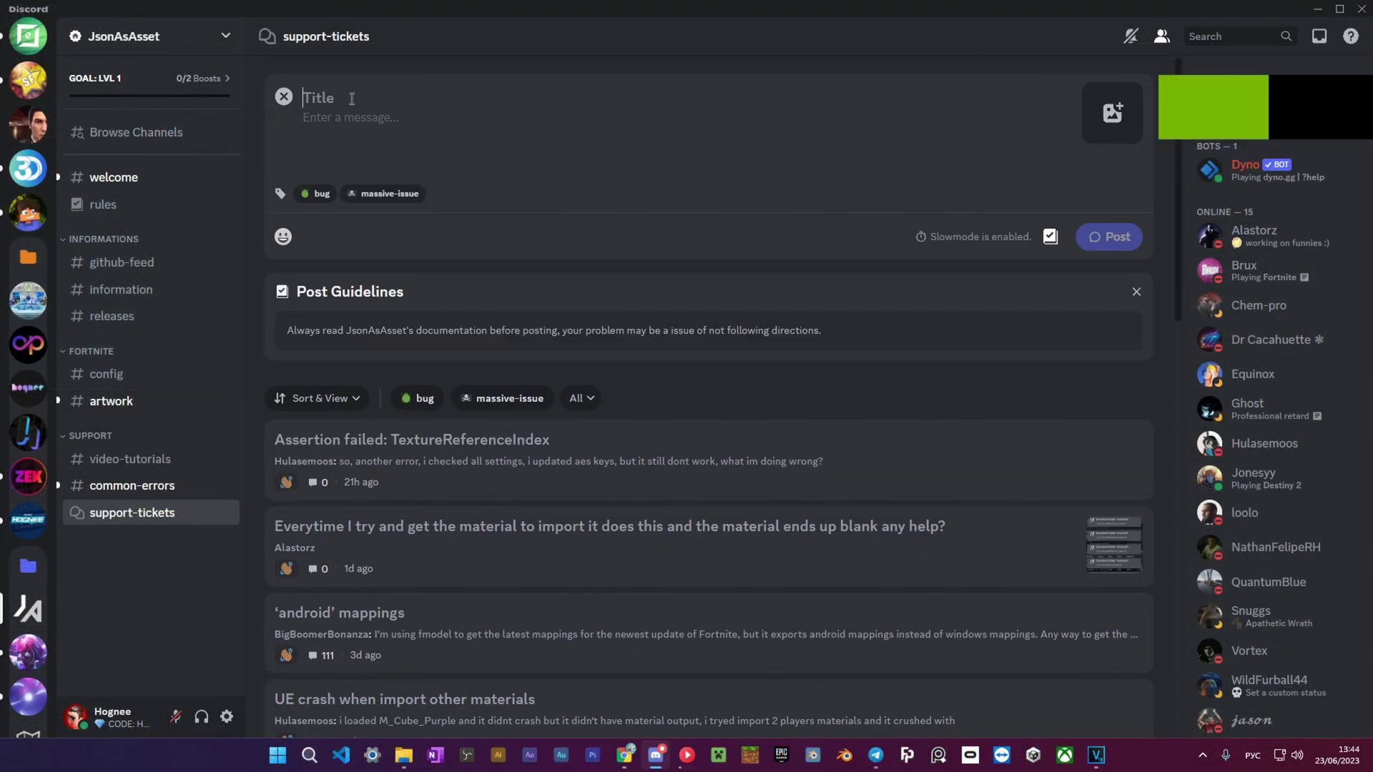
key("alt+shift")
type("fsdfsfsfsd")
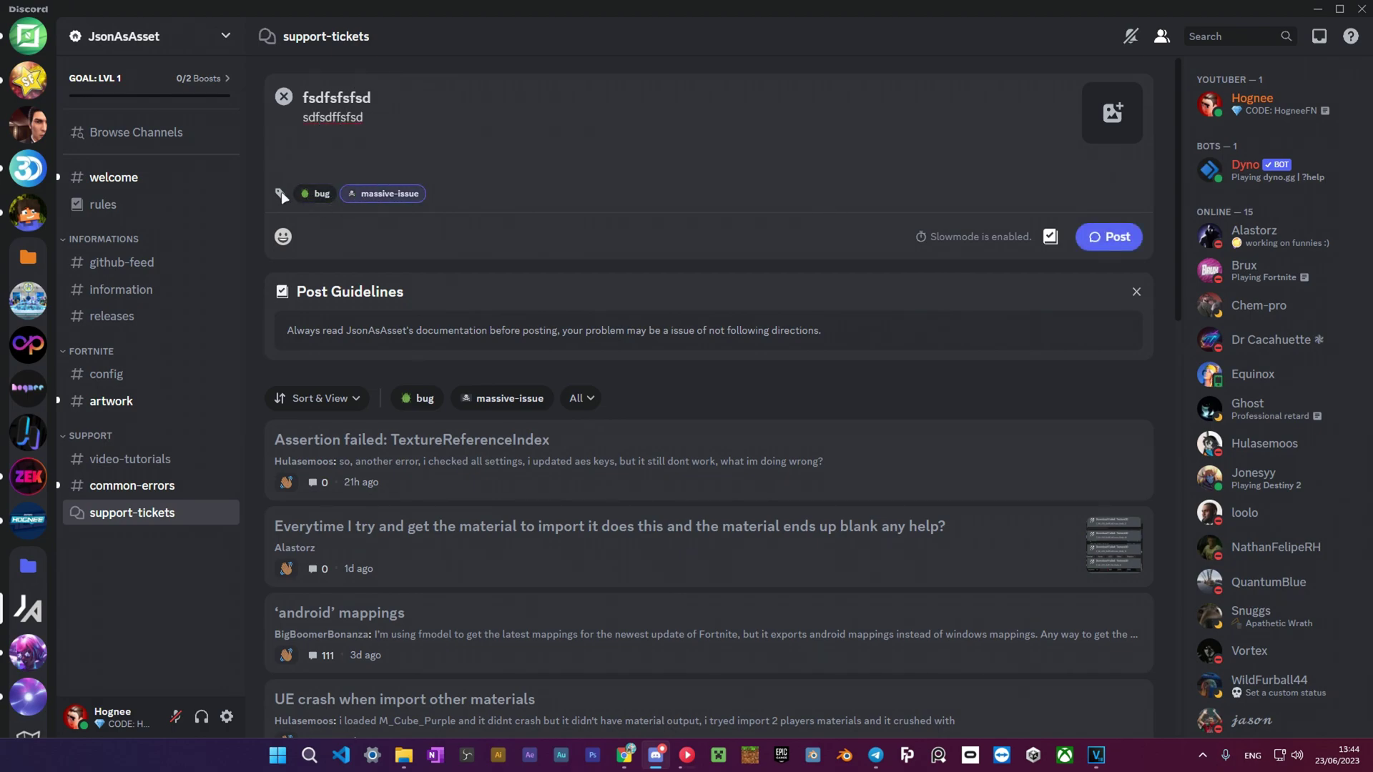
left_click(283, 237)
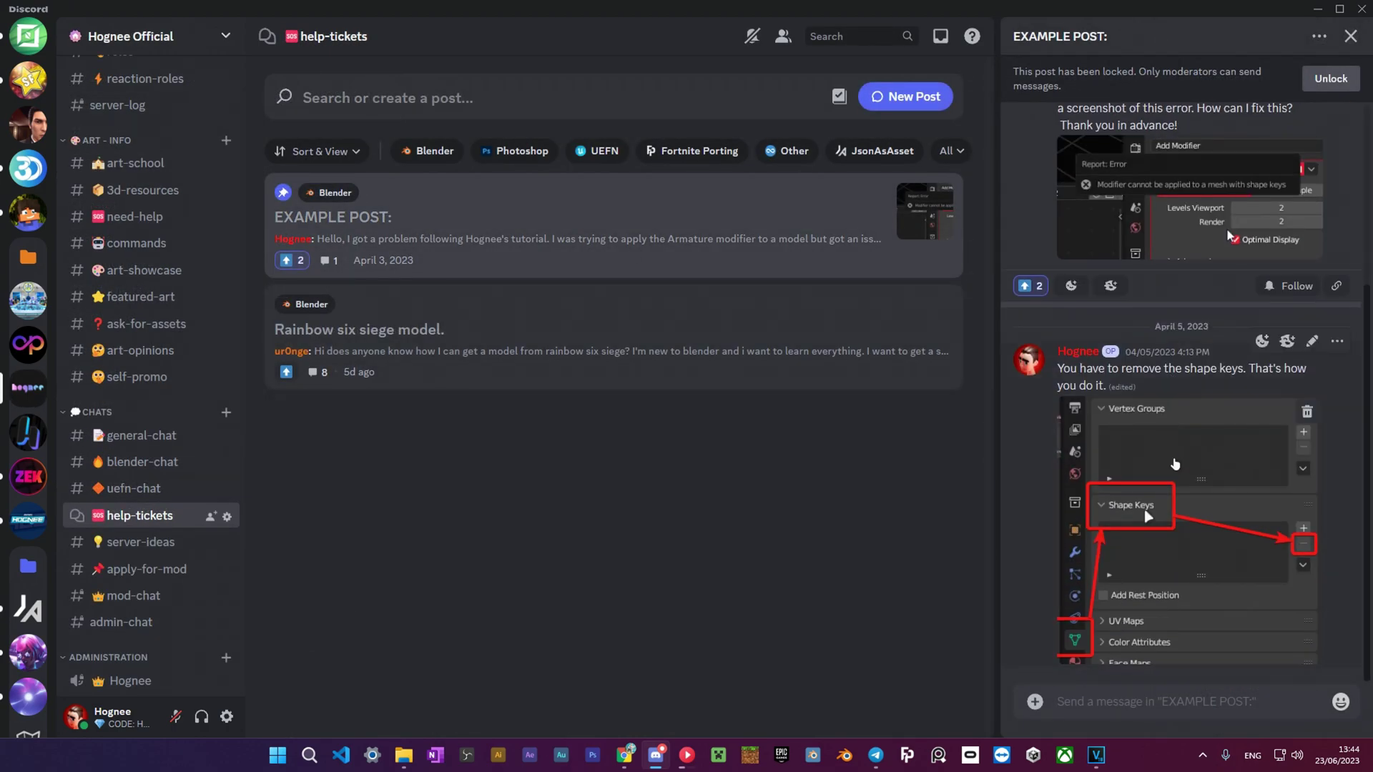
type("sfdfs")
key("shift+Return")
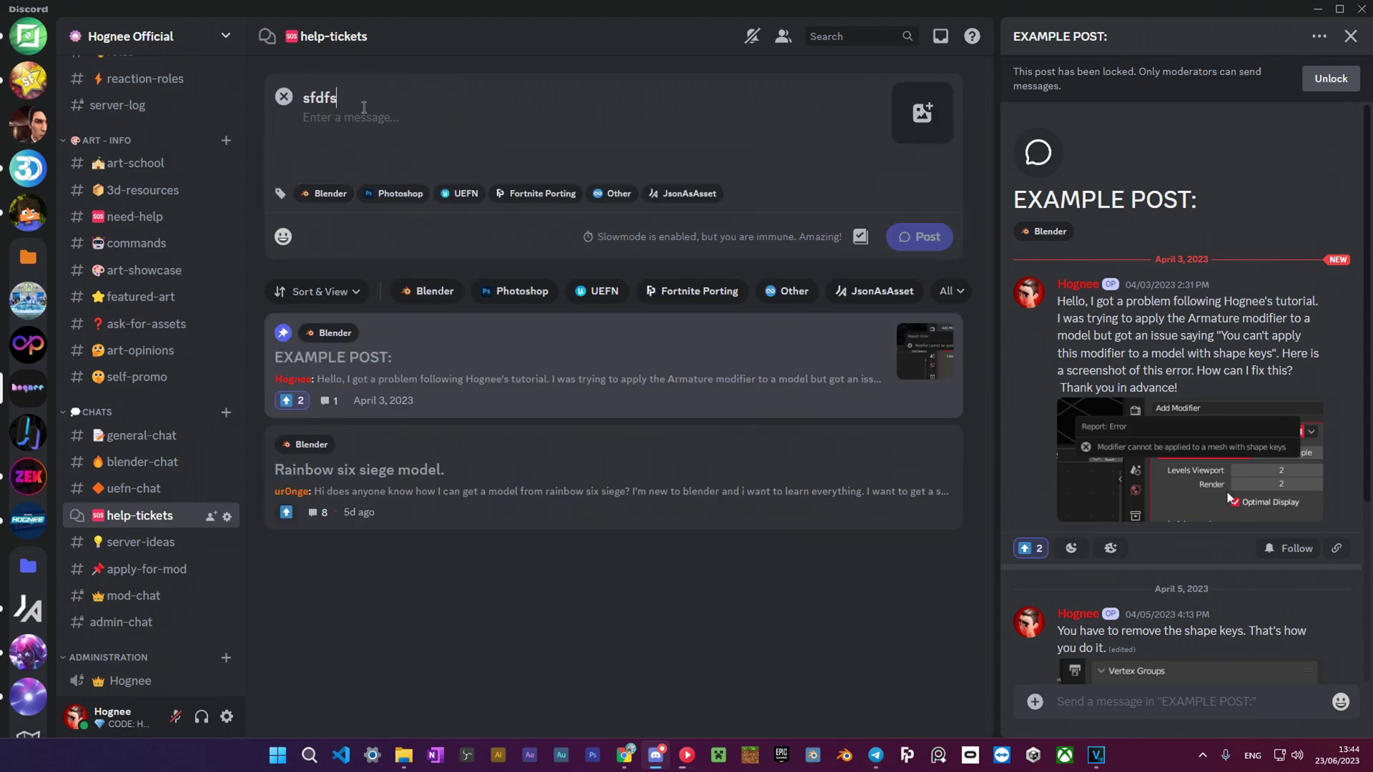